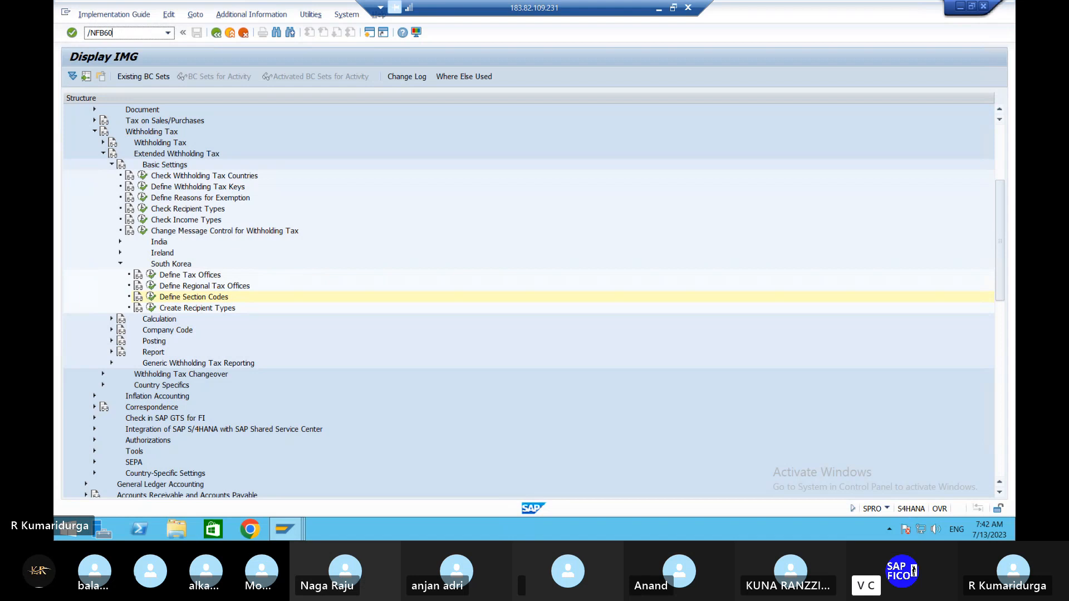
- Open the assignment of users to tolerance groups with transaction OB57
key(Return)
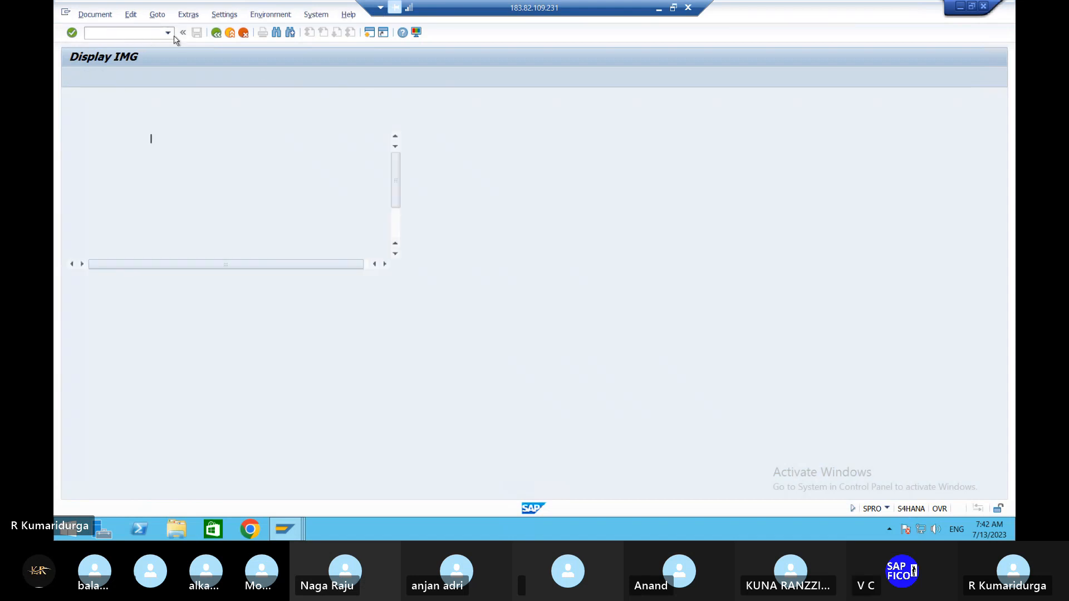
click(137, 34)
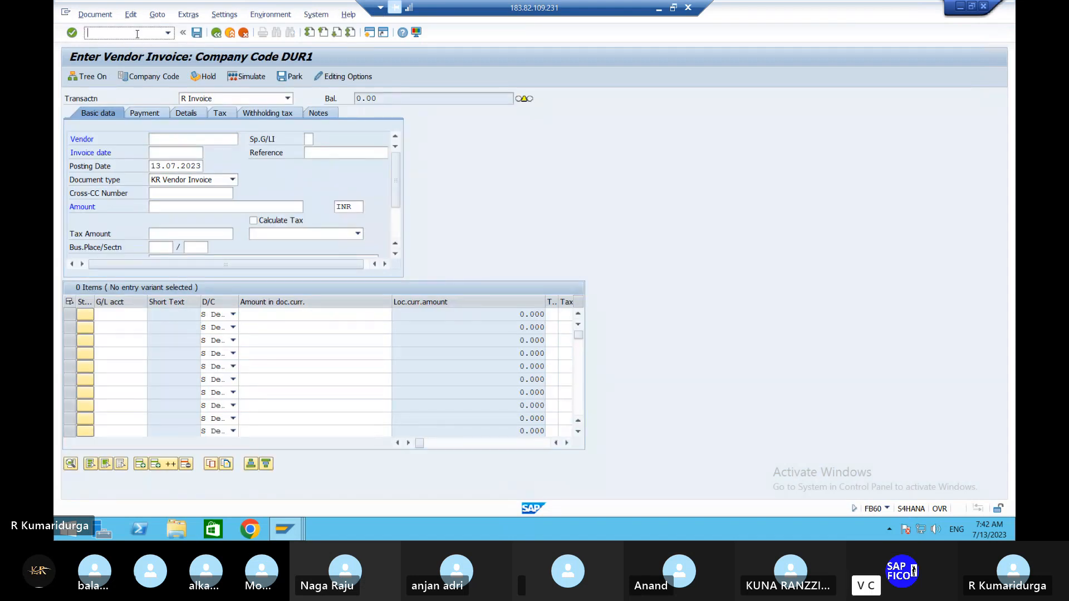
text(/NOB57)
key(Return)
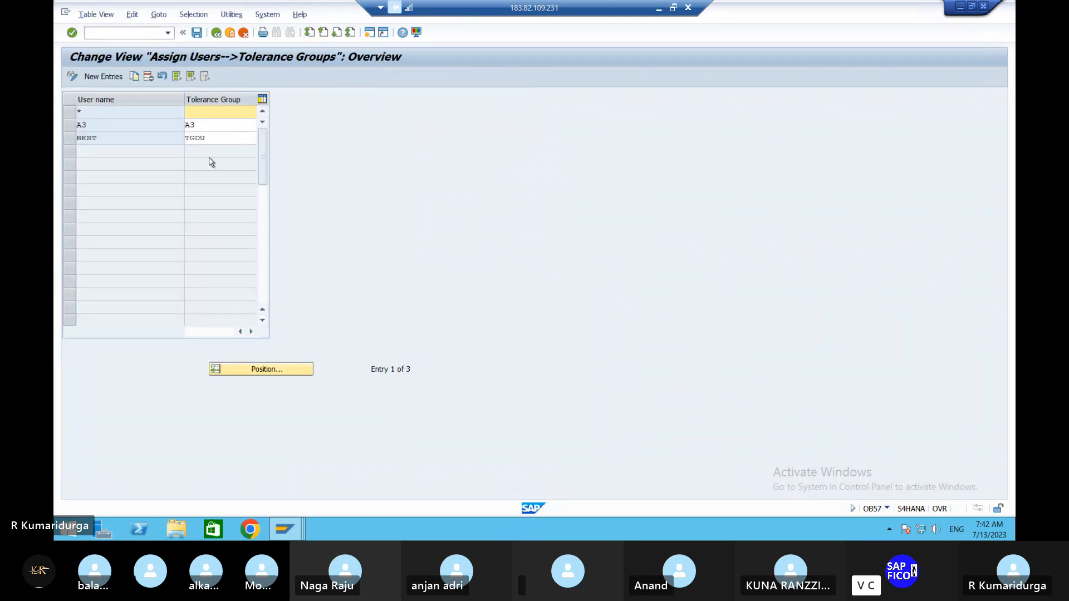
- Re-enter TGDU as the tolerance group of user BEST and save the assignment
click(225, 137)
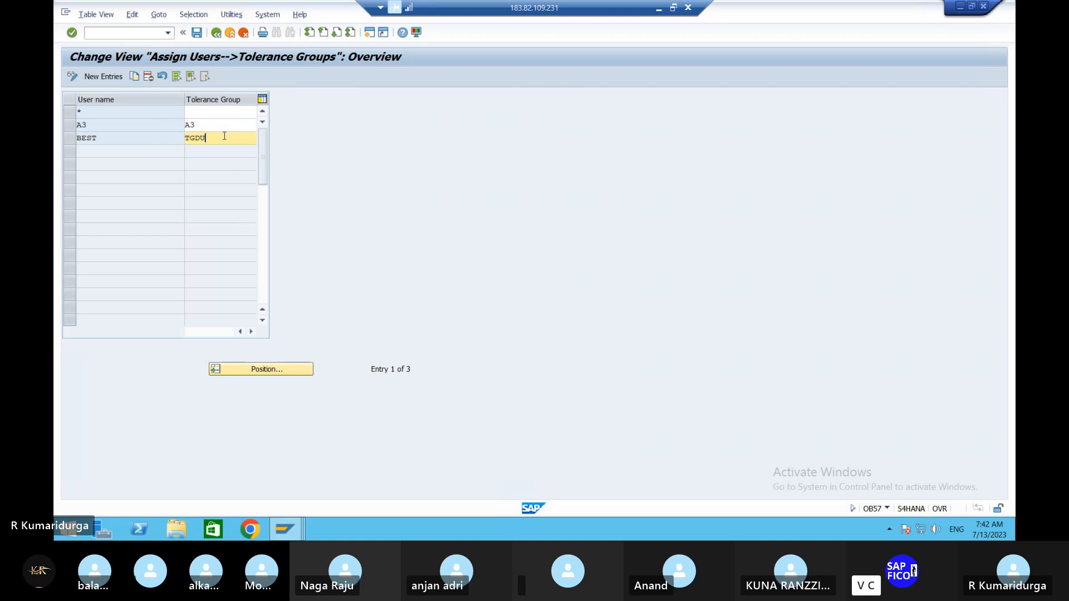
key(BackSpace)
key(BackSpace)
key(BackSpace)
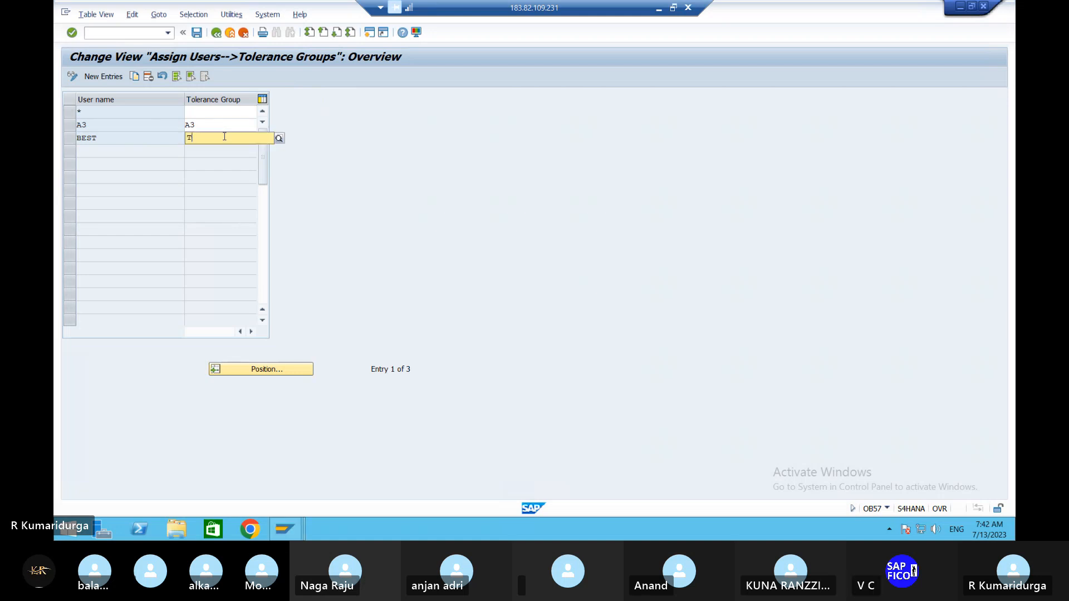
text(GD)
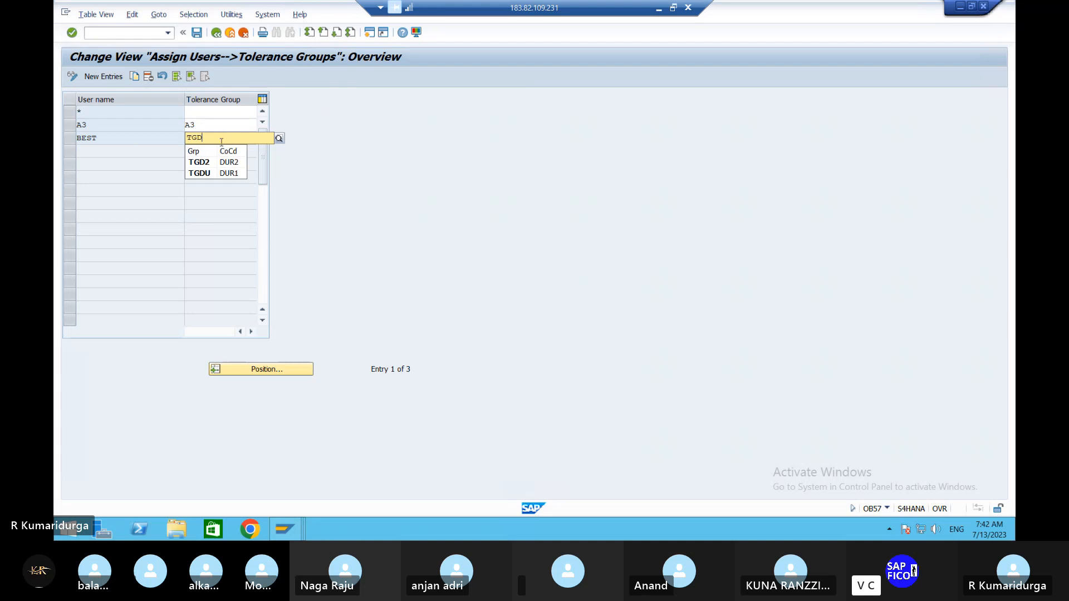
click(210, 174)
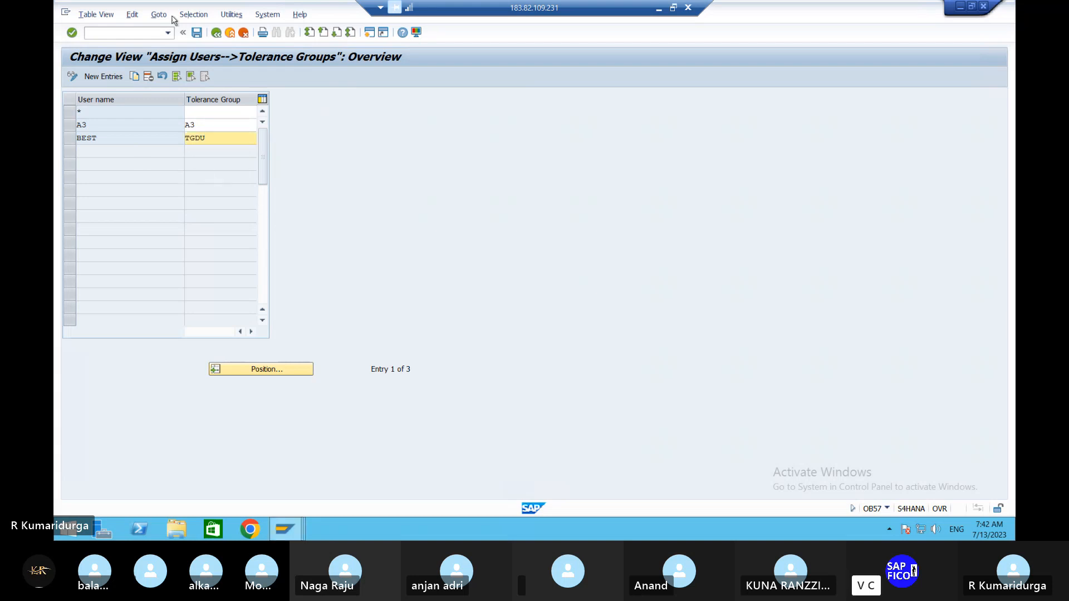
click(199, 34)
- Open vendor invoice entry for company code DUR1 with transaction FB60
click(108, 32)
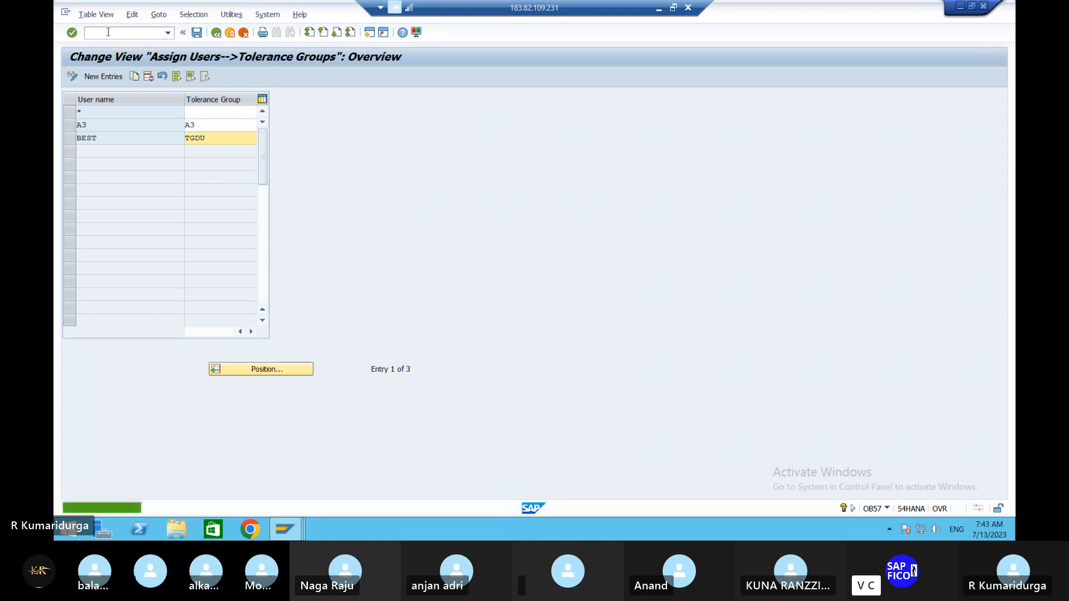
text(/NFB)
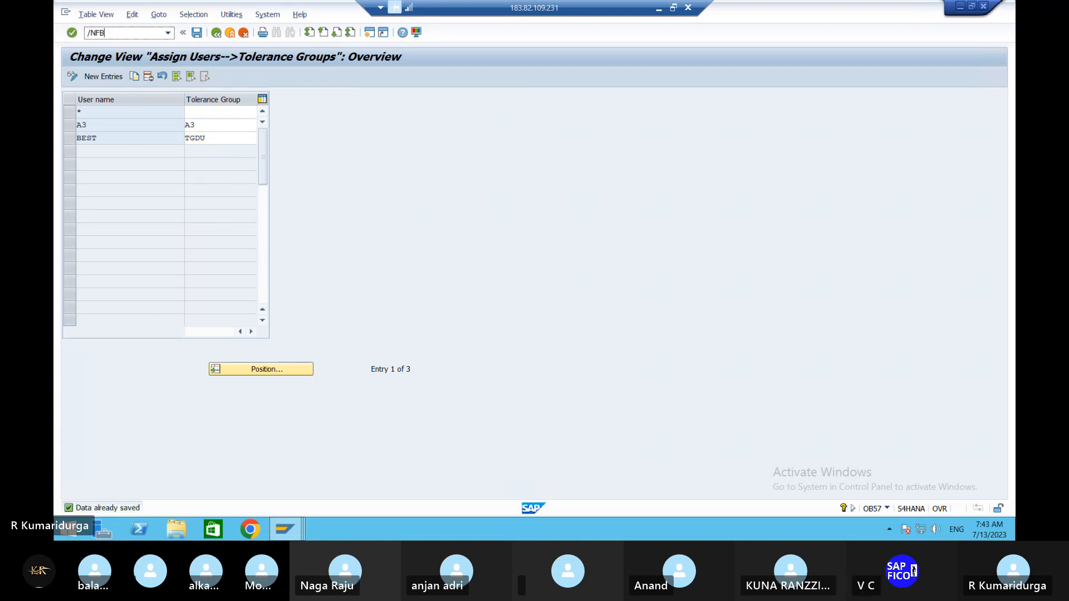
text(60)
key(Return)
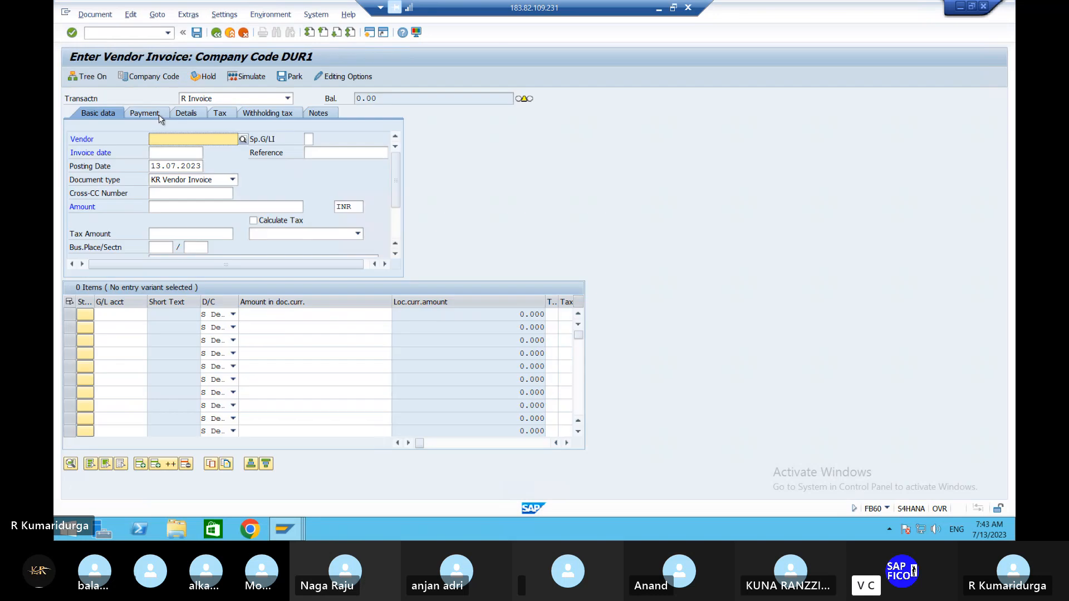
- Look up the suppliers of company code DUR1 and enter Bharathi Cements & Steels as the invoice's vendor
click(244, 139)
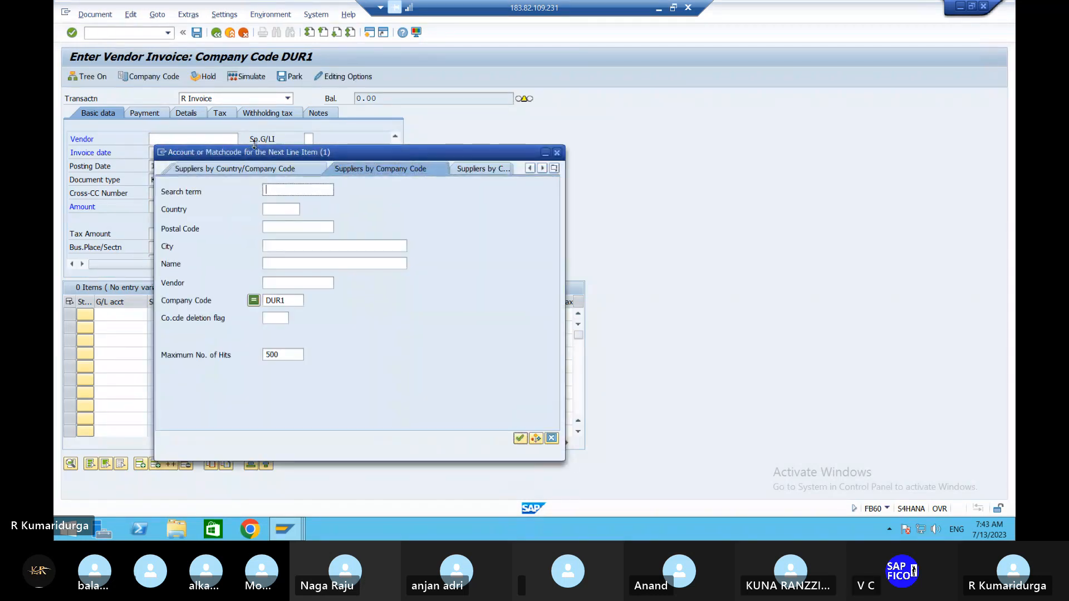
key(Return)
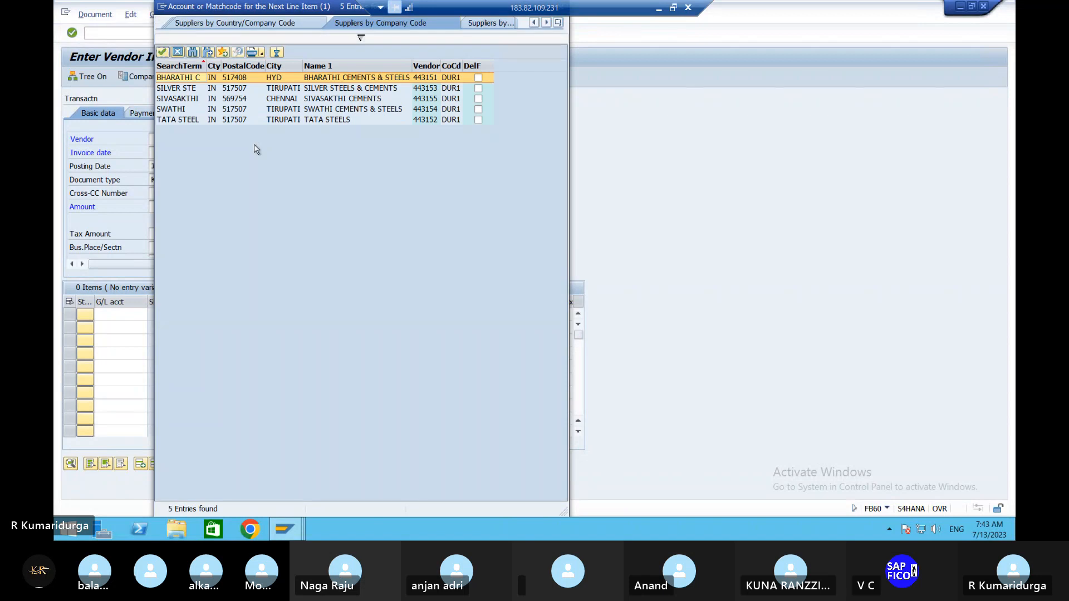
key(Escape)
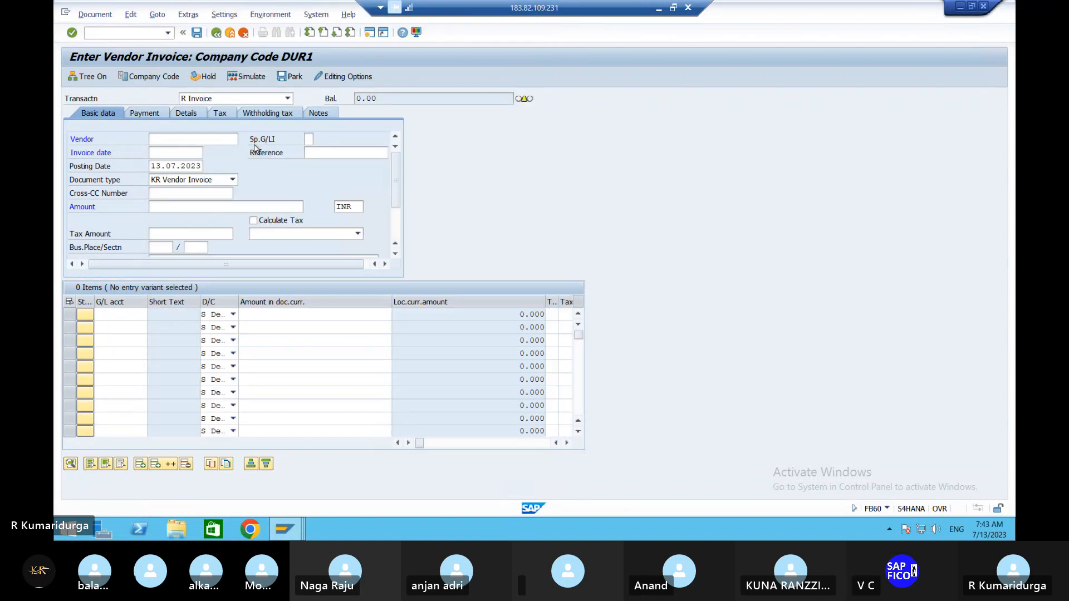
text(443151)
key(Tab)
key(Tab)
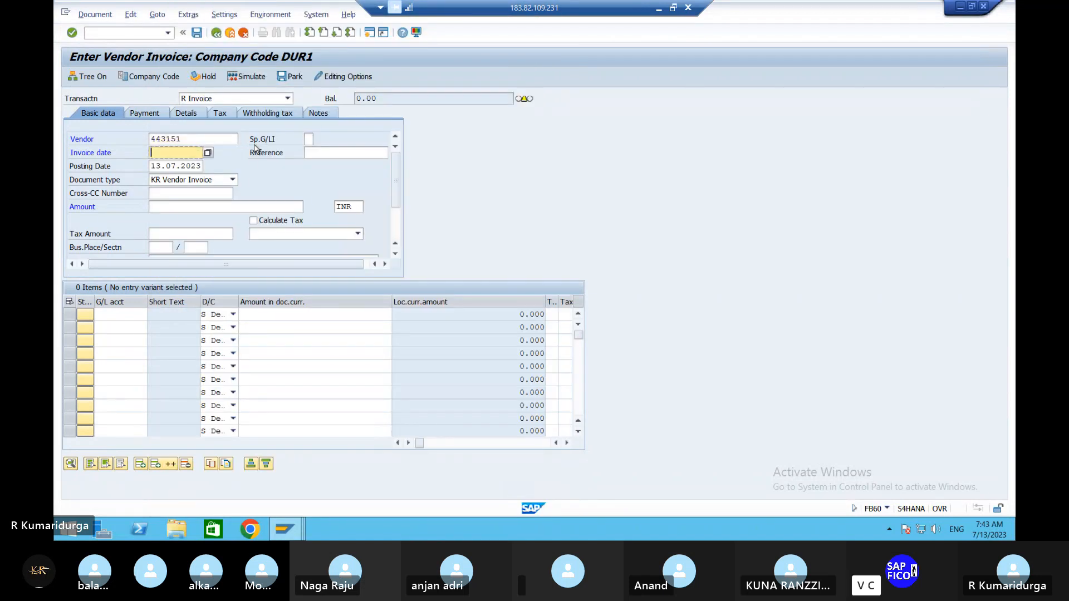
- Set the invoice date to 13.07.2023 and the invoice amount to 100000 INR
text(13.0)
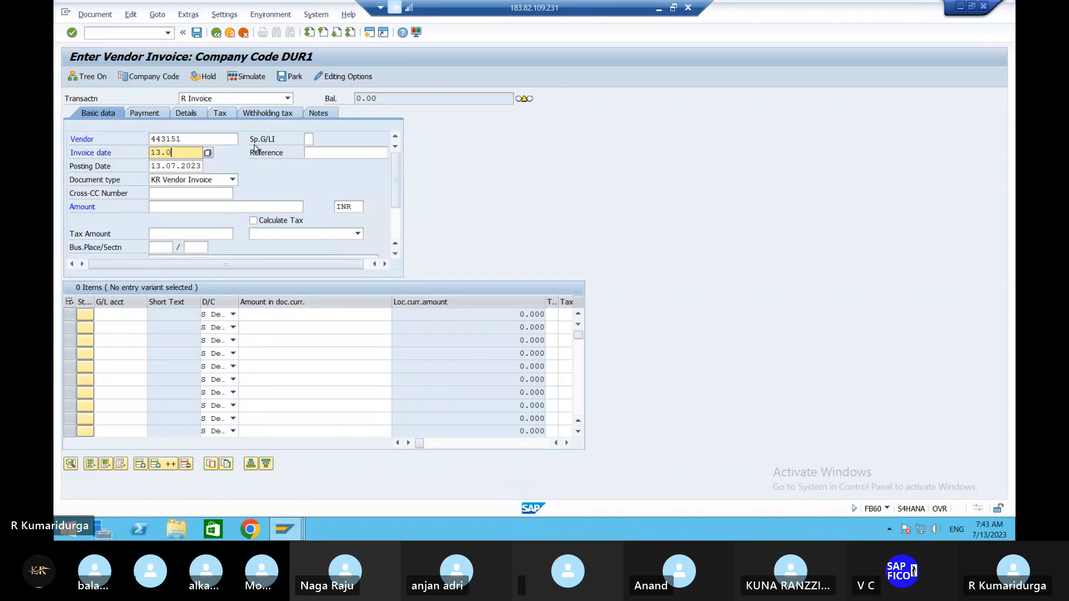
text(7.2023)
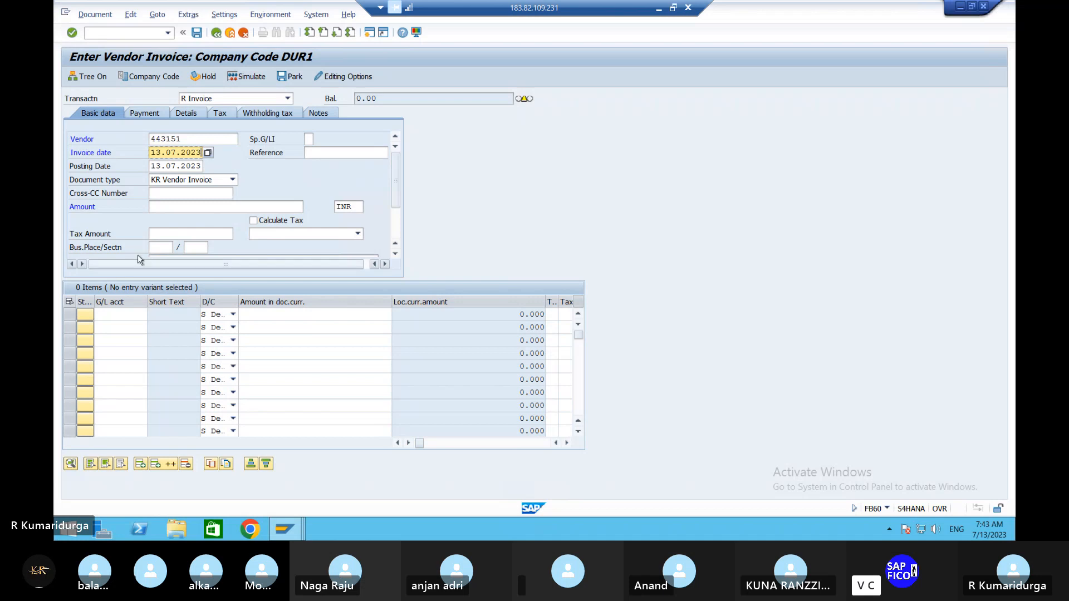
click(166, 212)
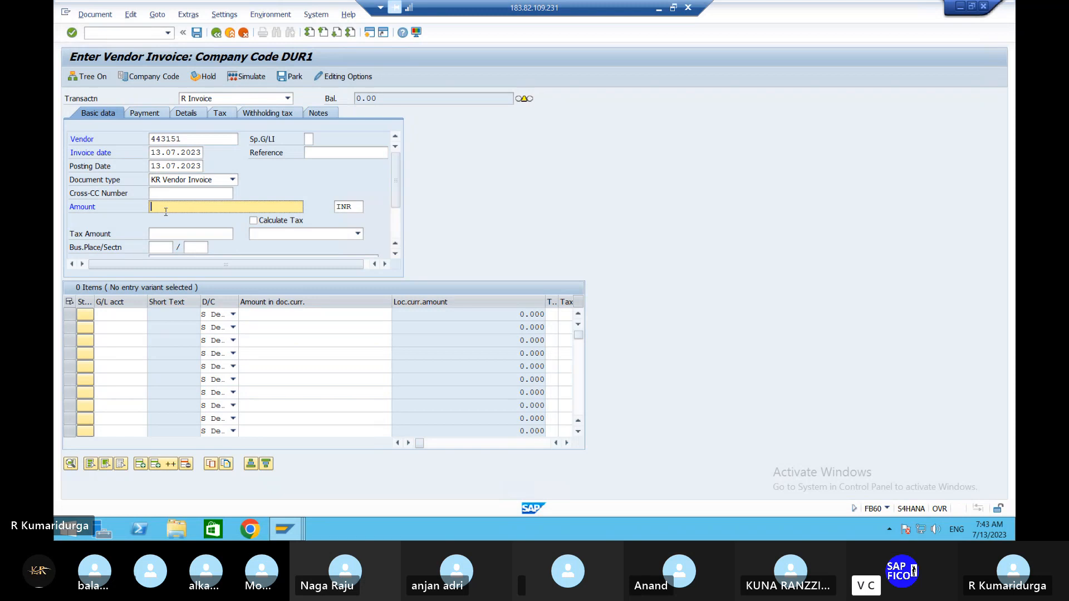
text(100000)
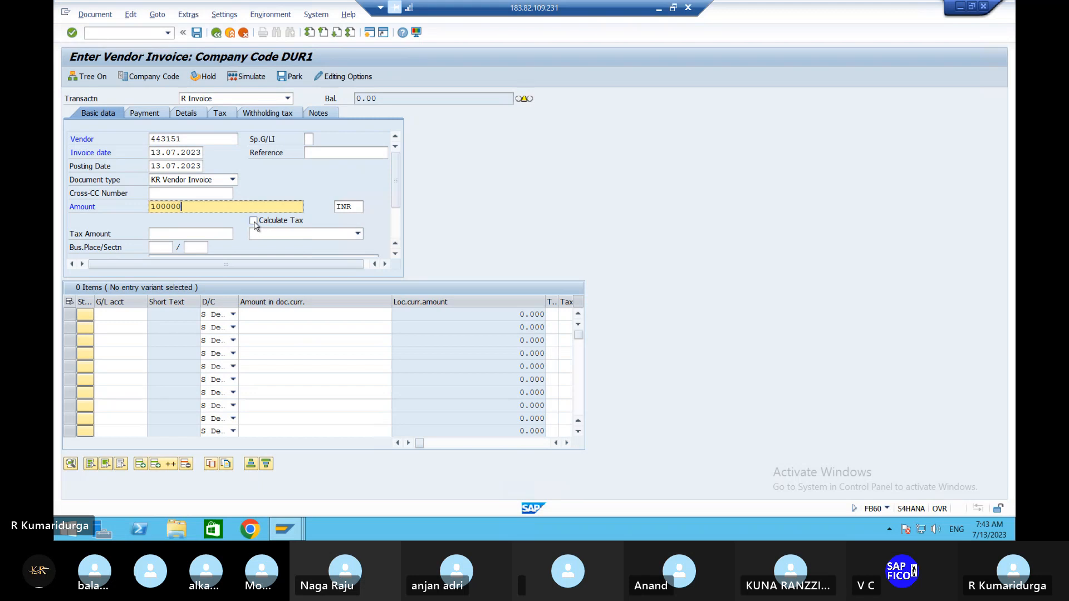
- Add a debit line item for the raw material G/L account, using * to take over the invoice amount
click(130, 315)
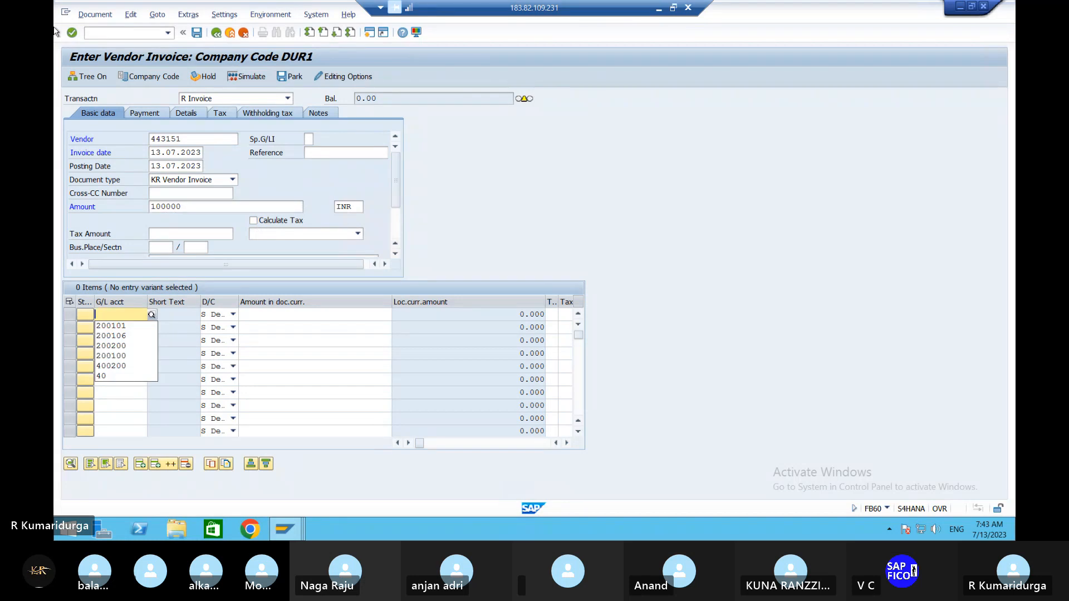
key(Down)
key(Tab)
key(Tab)
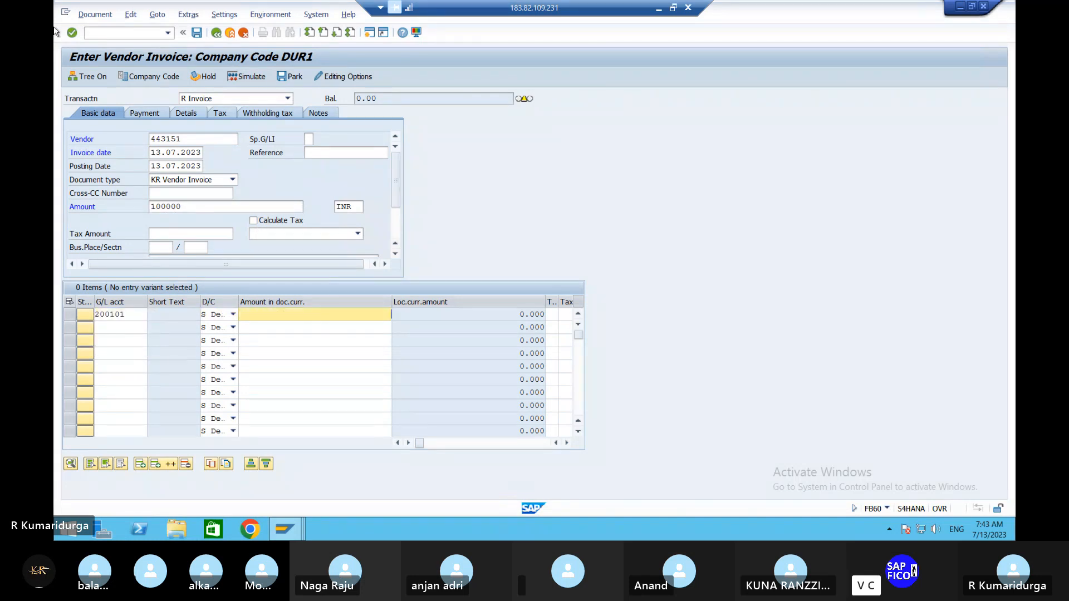
text(*)
key(alt)
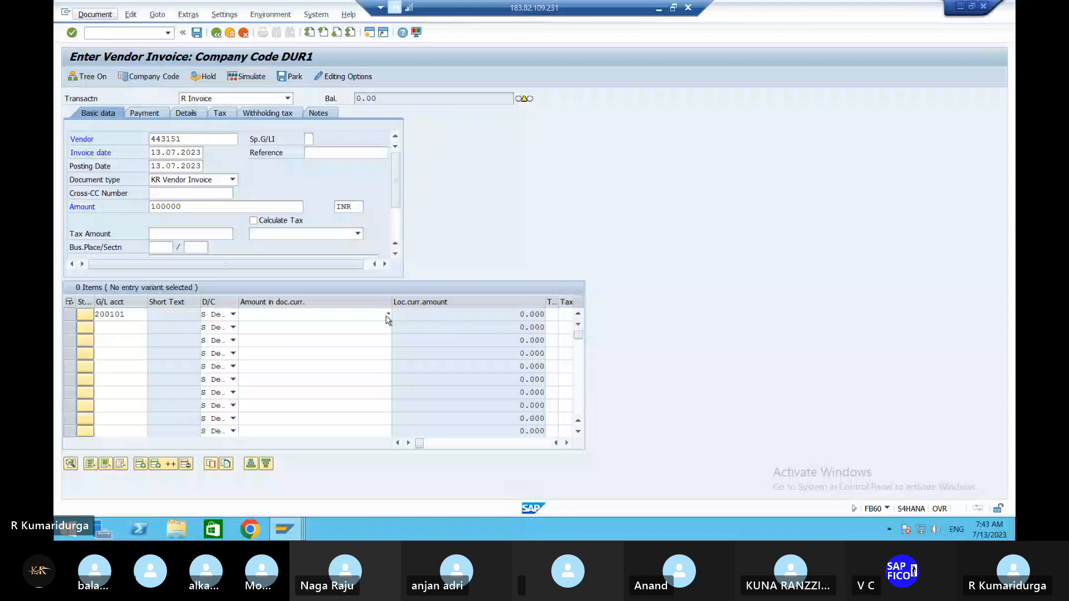
key(Return)
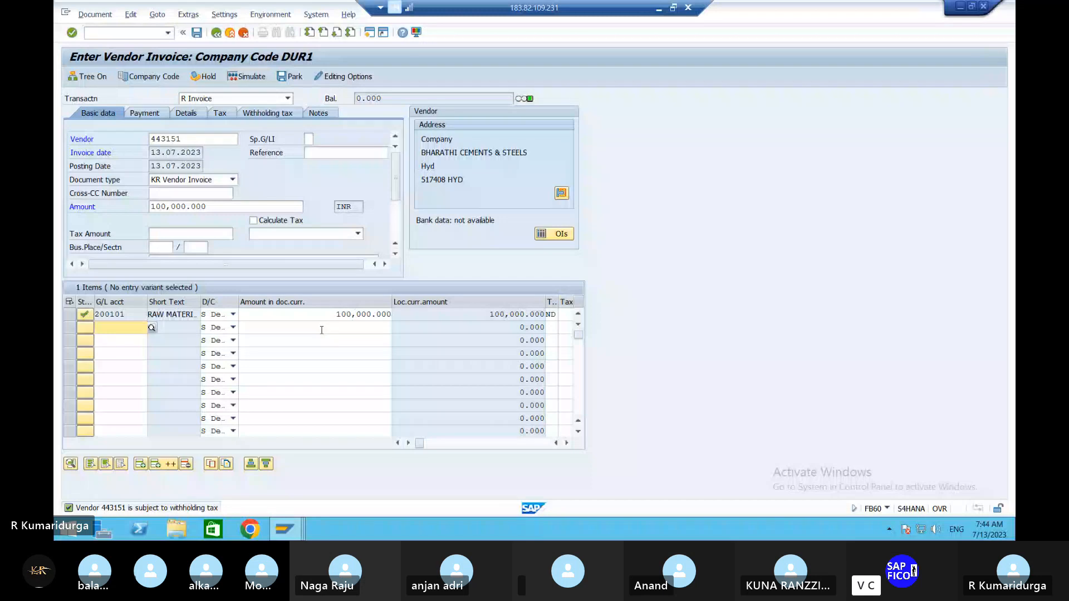
- Set the invoice's section code to 194I, simulate the document and continue past the tax data check
click(196, 249)
text(194I)
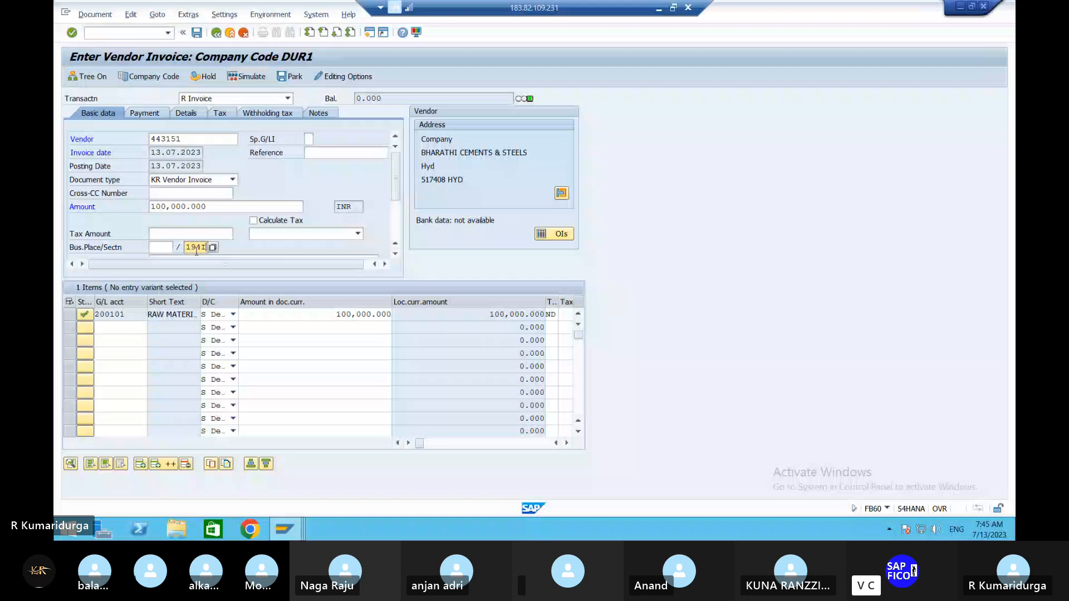
click(252, 77)
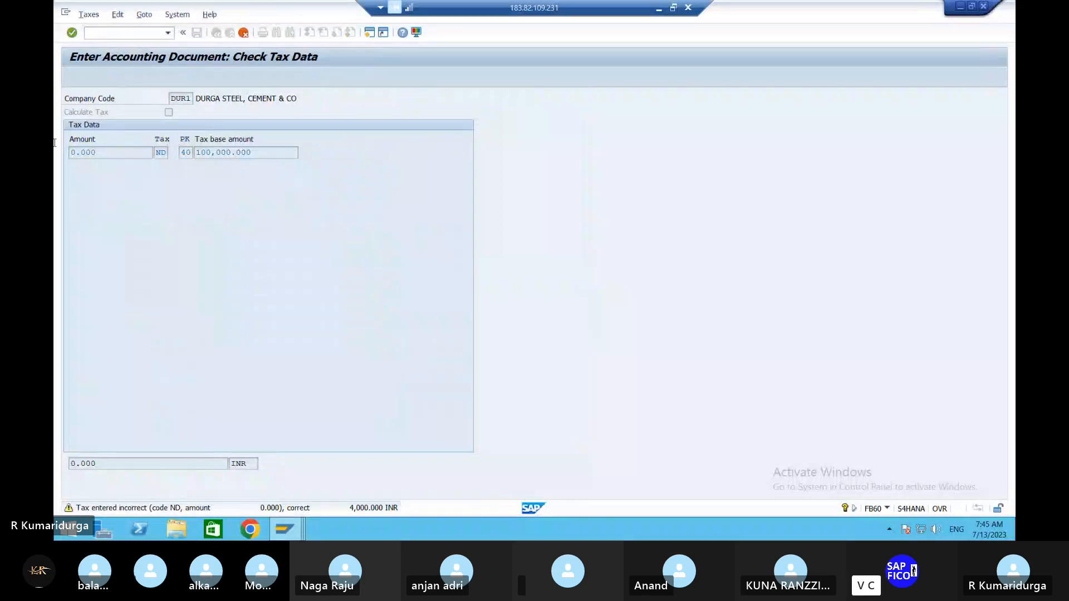
drag(55, 143, 58, 147)
click(102, 150)
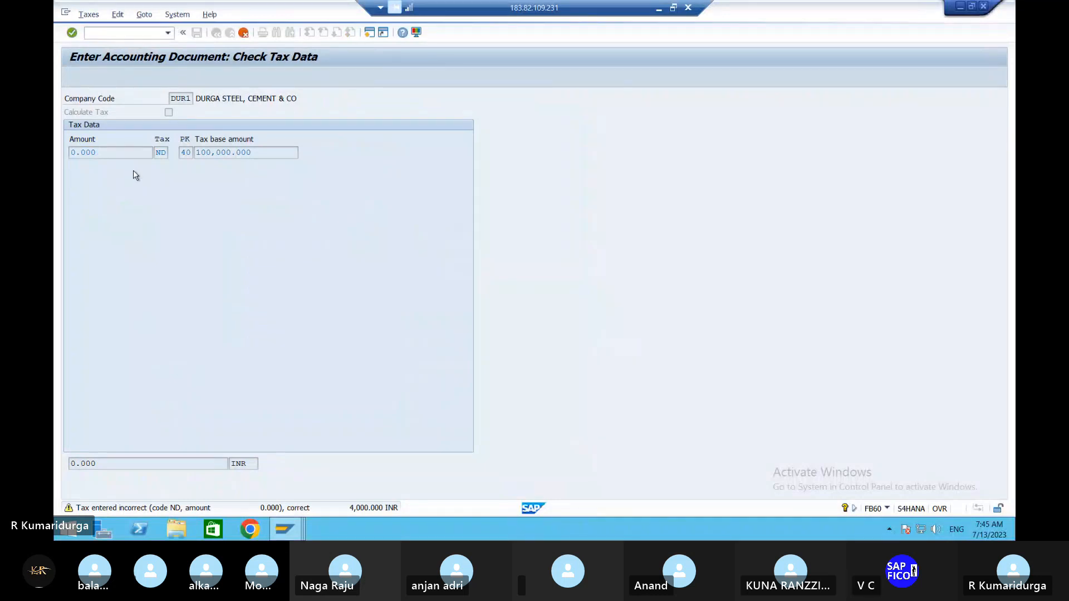
key(Return)
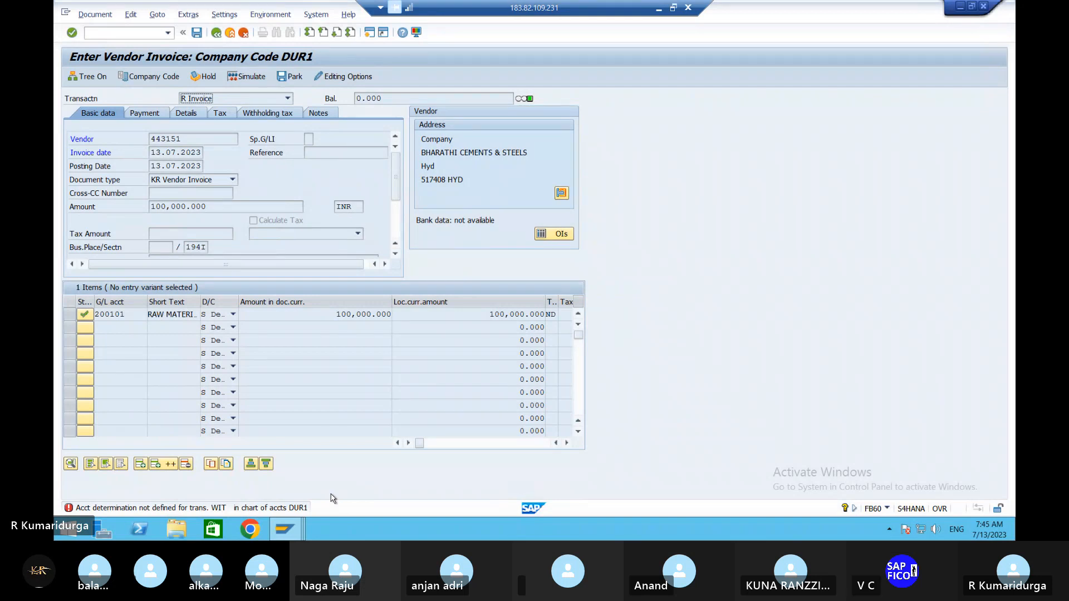
- Open the account determination error's details and proceed to the WIT posting rules for chart of accounts DUR1
double_click(267, 508)
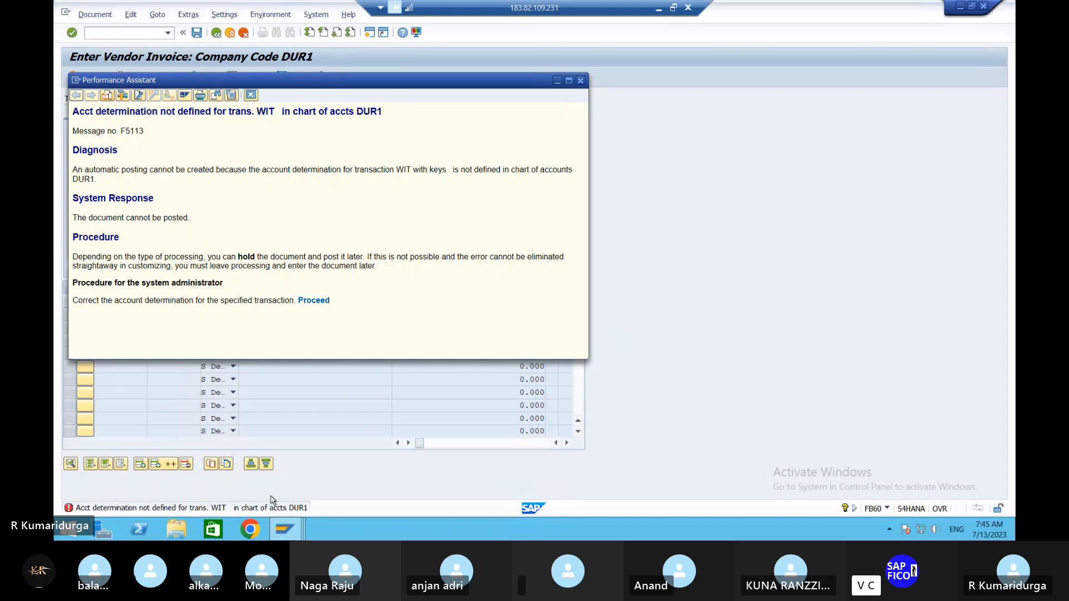
click(318, 301)
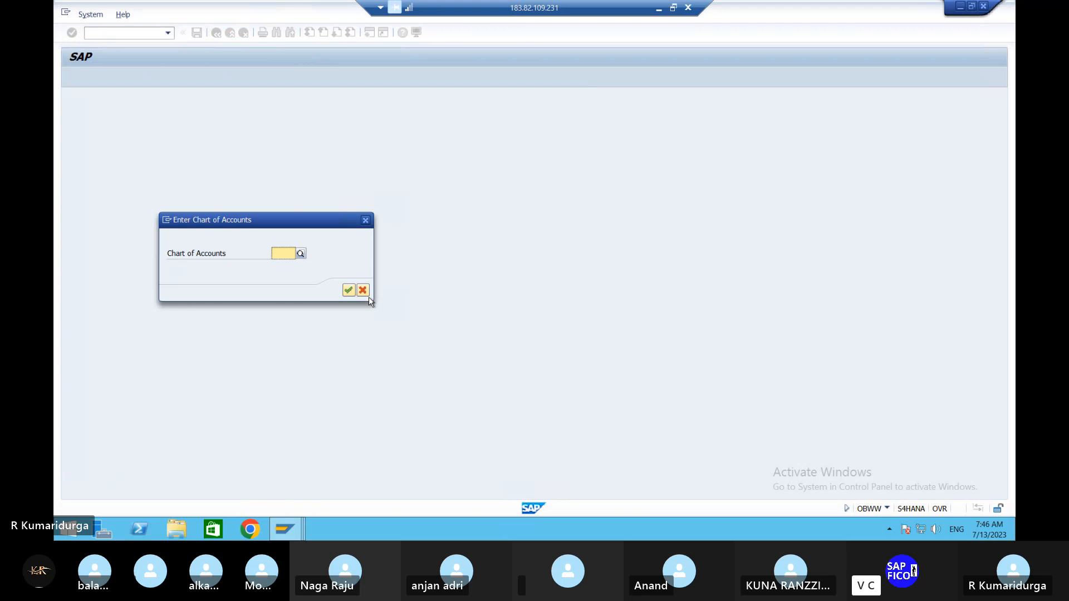
text(DUR1)
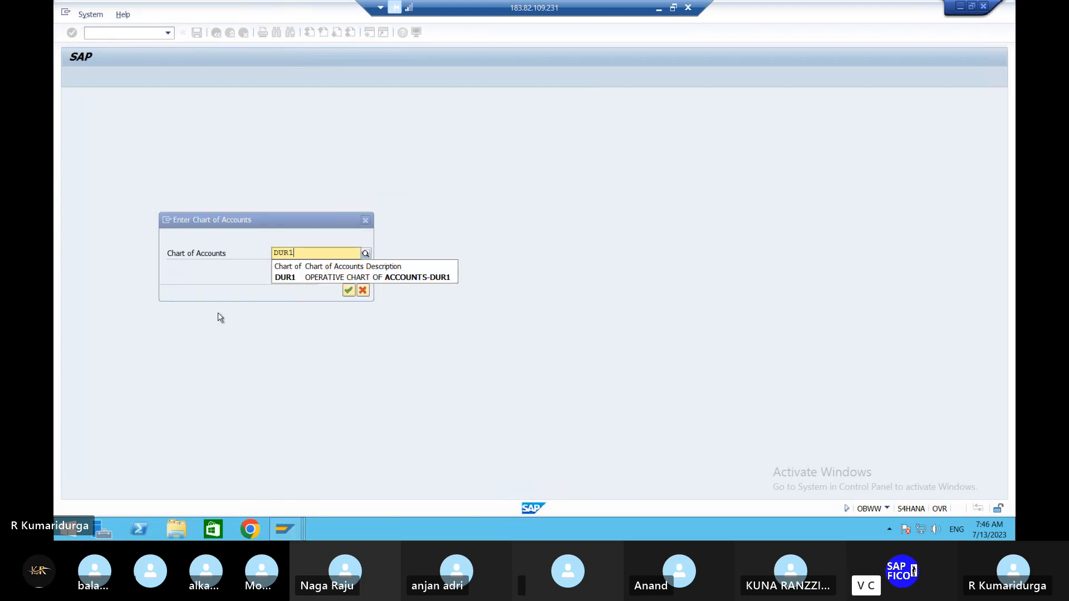
click(349, 290)
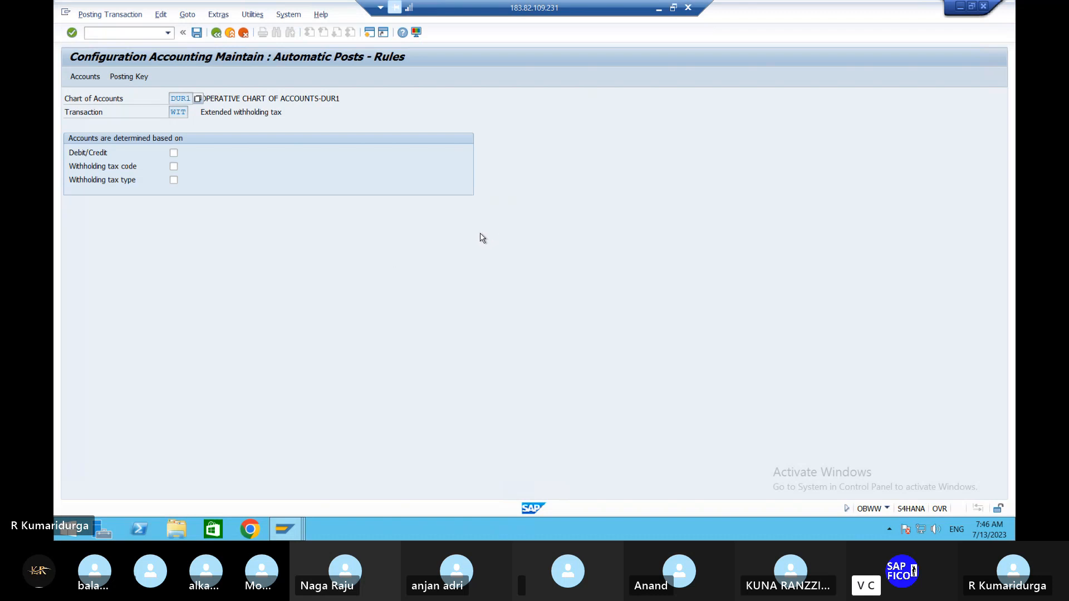
- Try basing the WIT account determination on the withholding tax code, and leave the configuration without saving
click(174, 167)
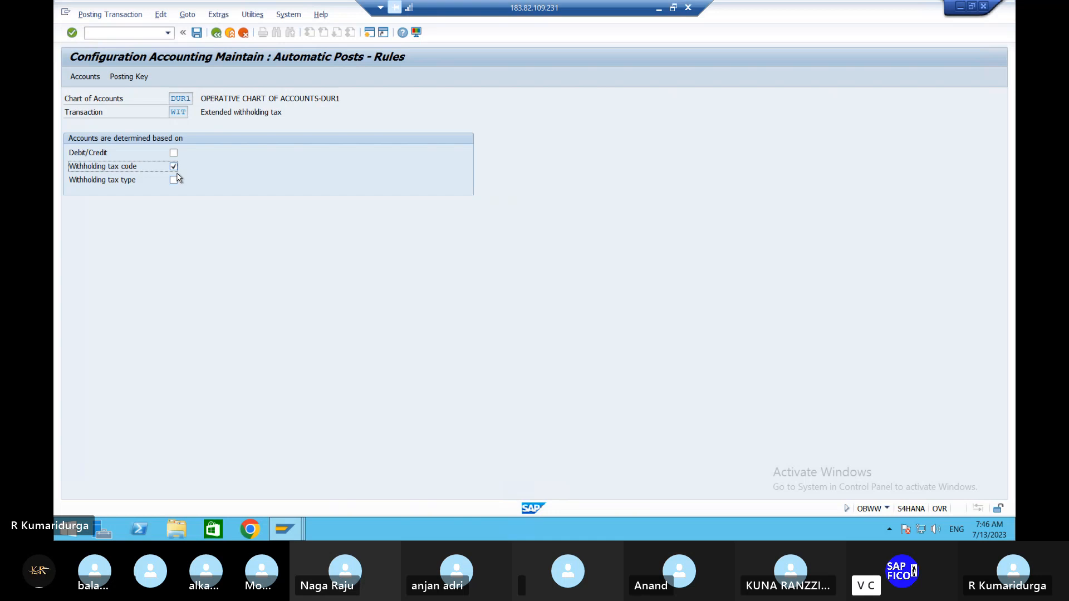
click(100, 36)
text(/n)
key(Return)
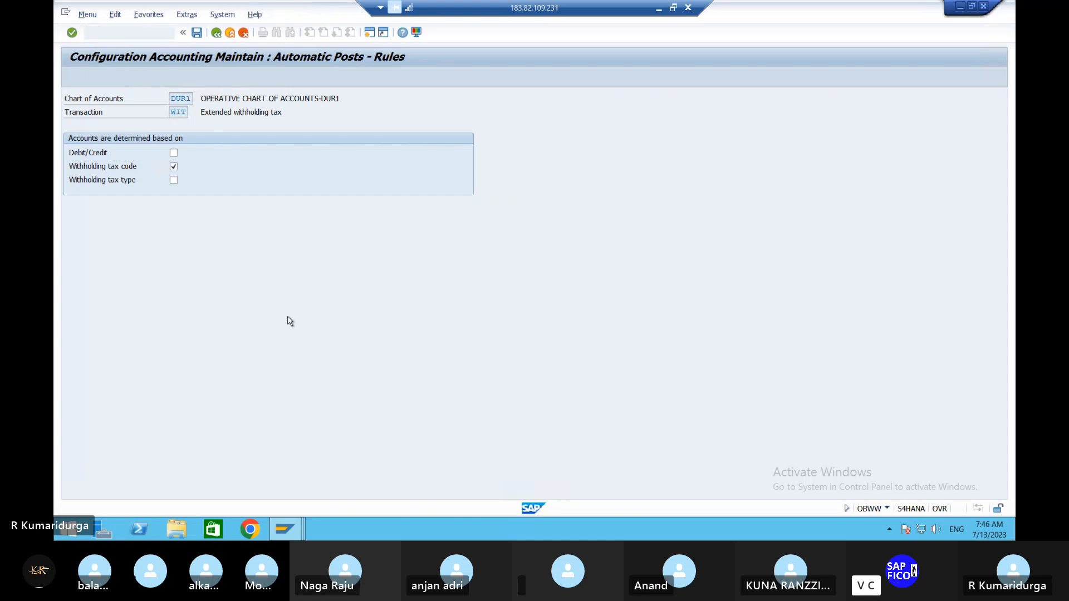
- Switch to the Word document to check the withholding tax configuration steps, and return to the SAP remote session
click(657, 8)
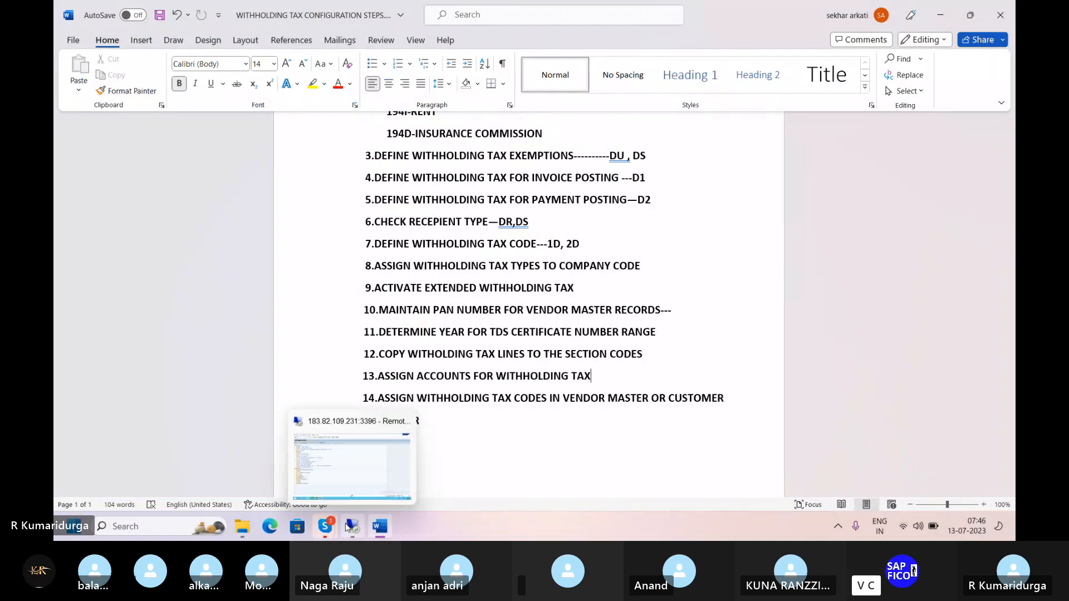
click(346, 526)
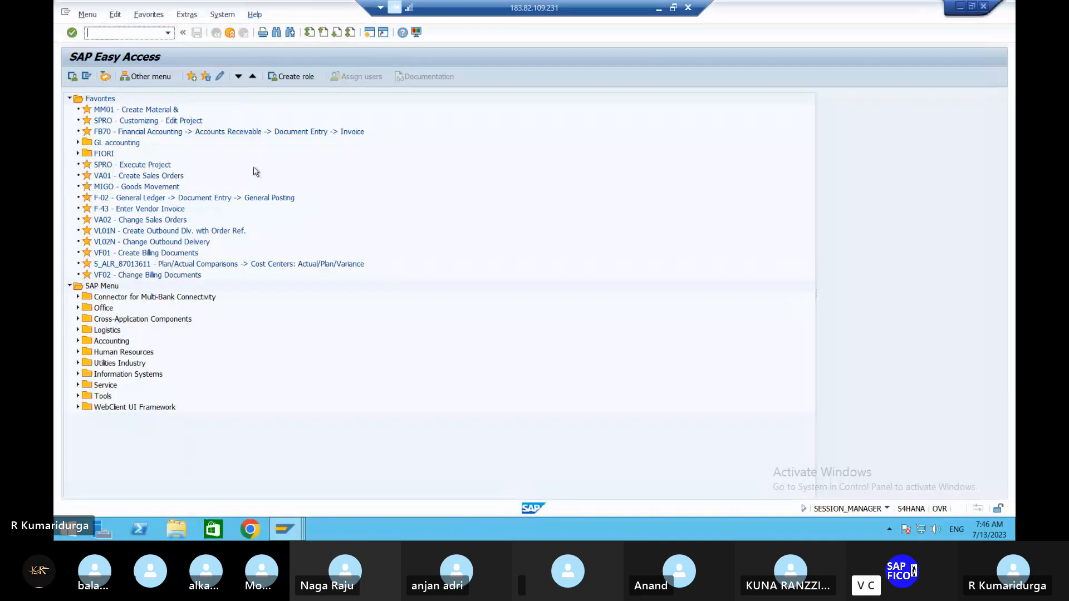
- Open central G/L account maintenance with transaction FS00
text(/NSPRO)
key(BackSpace)
key(BackSpace)
key(BackSpace)
key(BackSpace)
text(FS00)
key(Return)
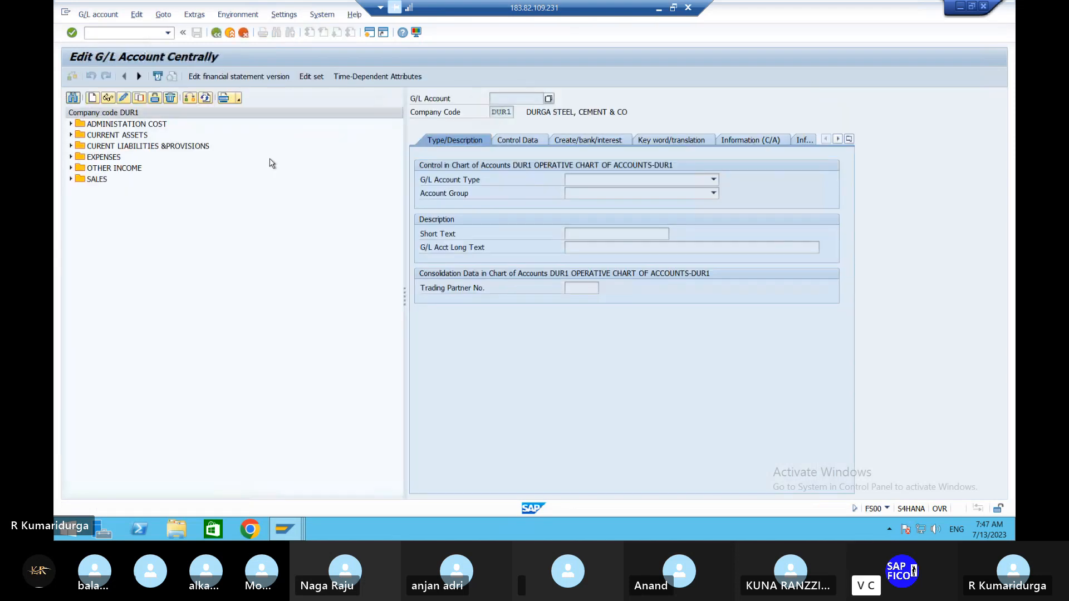
- Check the existing current liabilities accounts and start creating G/L account 100505 in company code DUR1
click(70, 124)
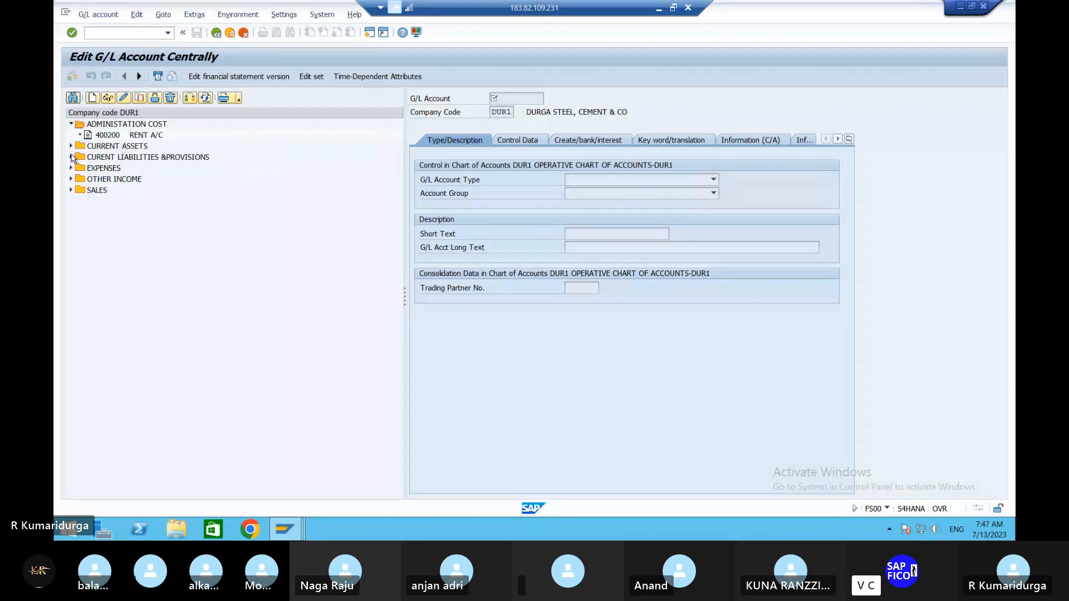
click(71, 158)
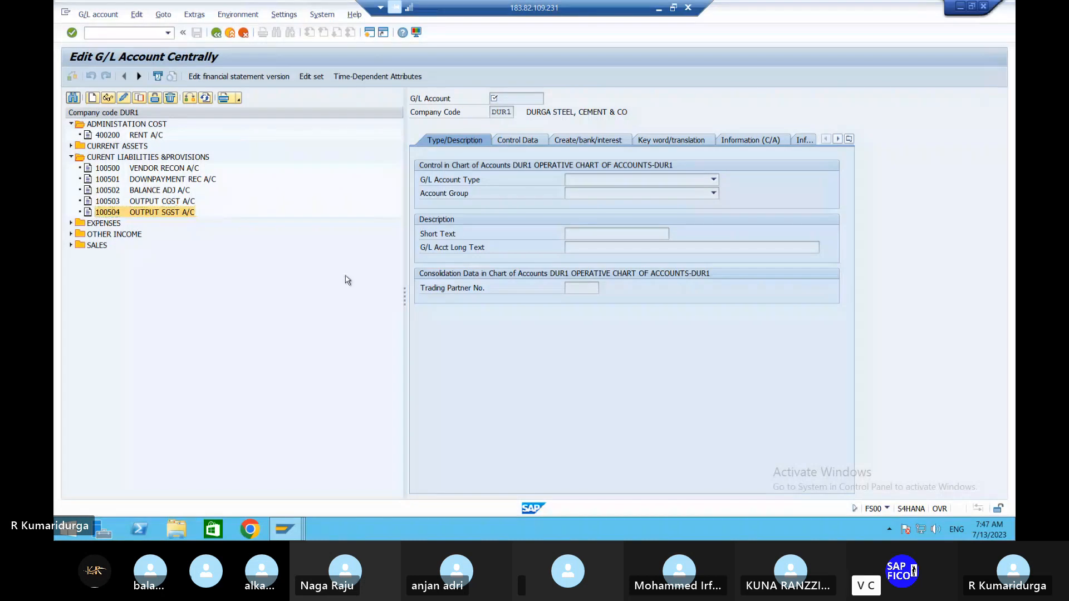
text(10050)
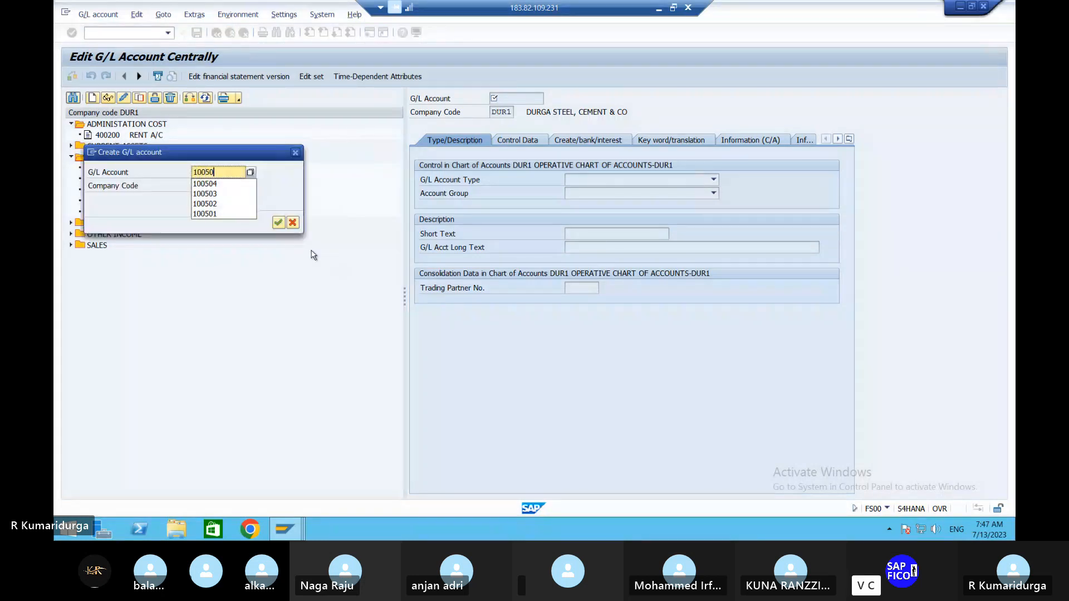
text(5)
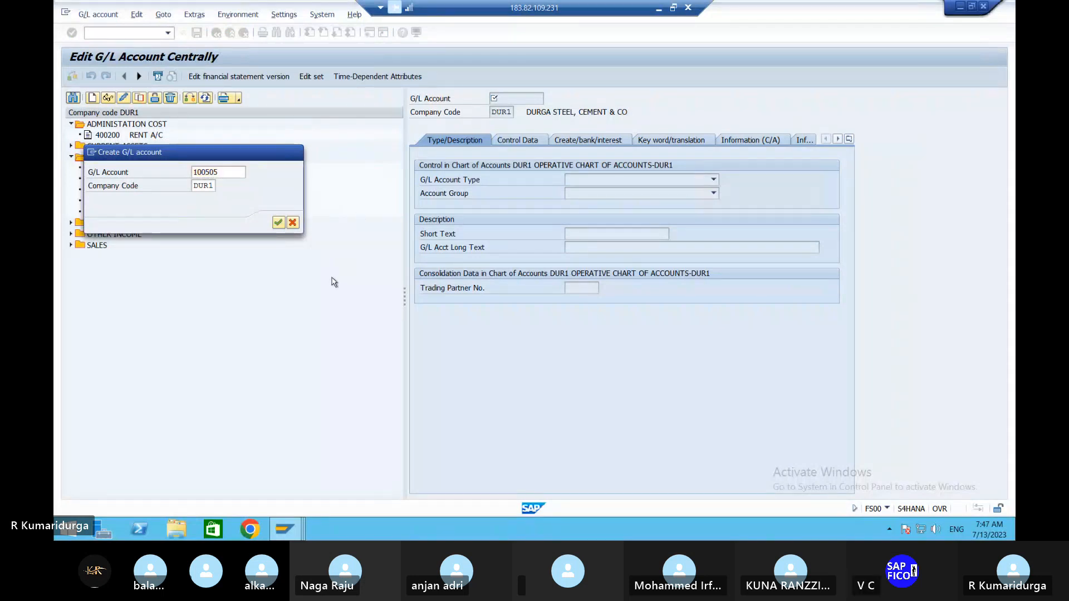
click(278, 223)
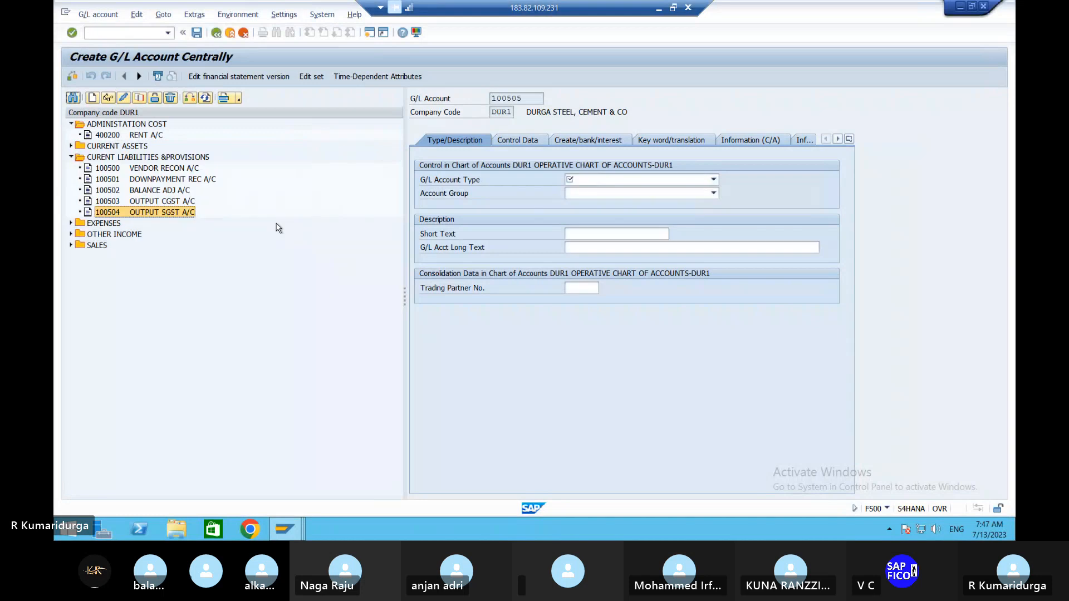
- Set the G/L account type to Balance Sheet Account and the account group to CULI Curent Liabilities & Provisions
click(604, 181)
click(605, 183)
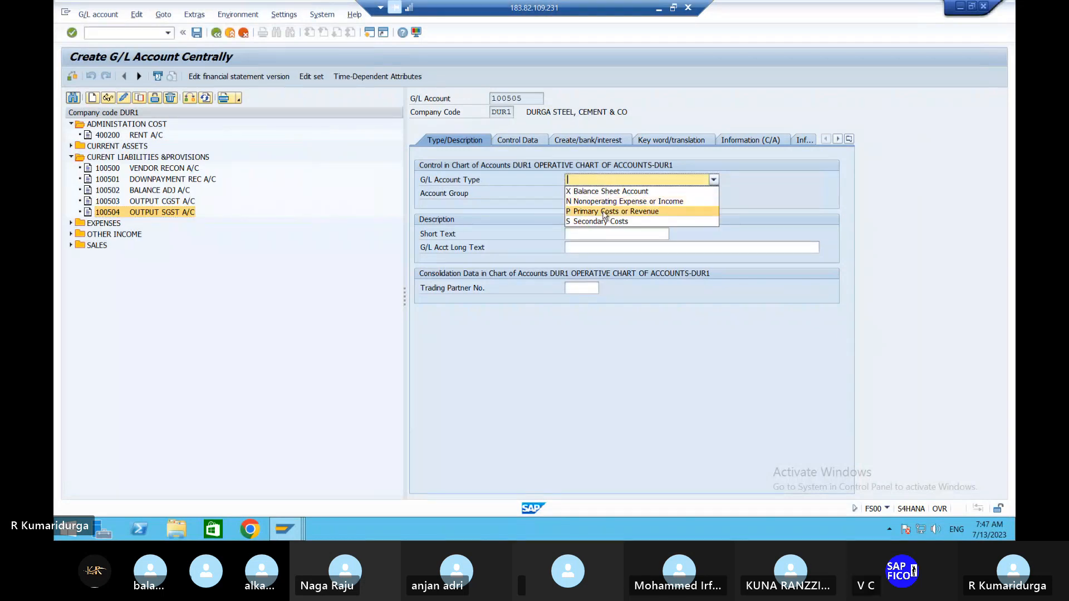
click(611, 192)
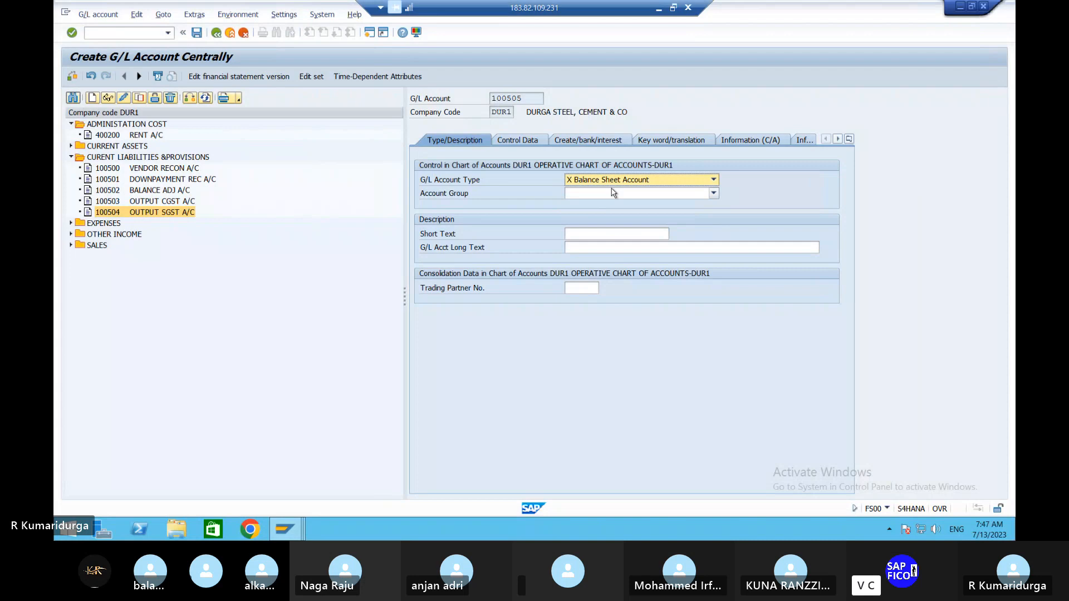
click(614, 192)
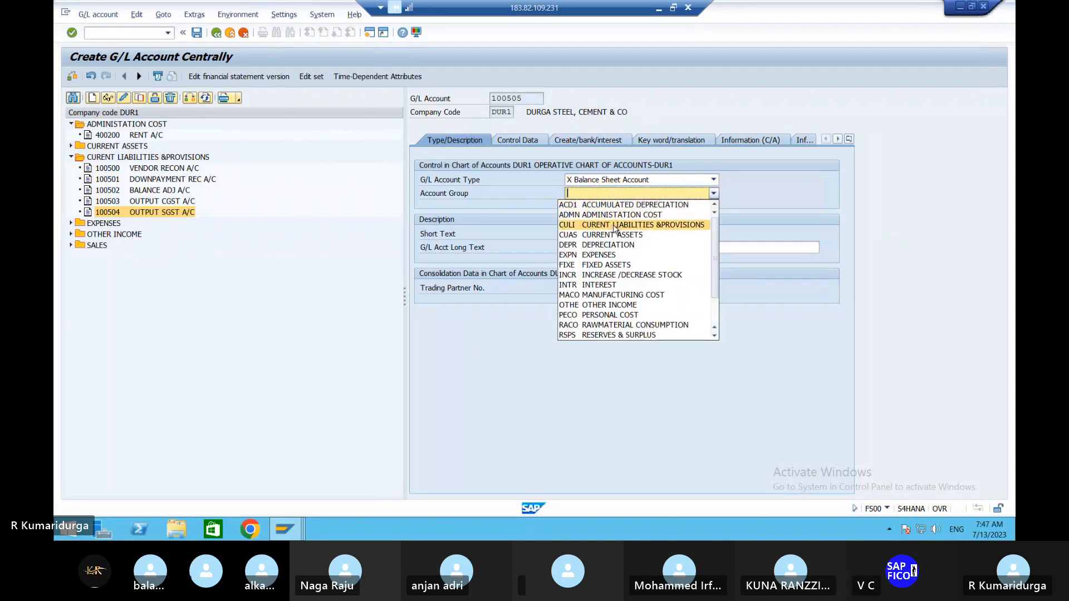
click(615, 225)
- Enter the short text TDS ON RENT A/C and the long text TDS ON RENT ACCOUNT for the new account
click(612, 233)
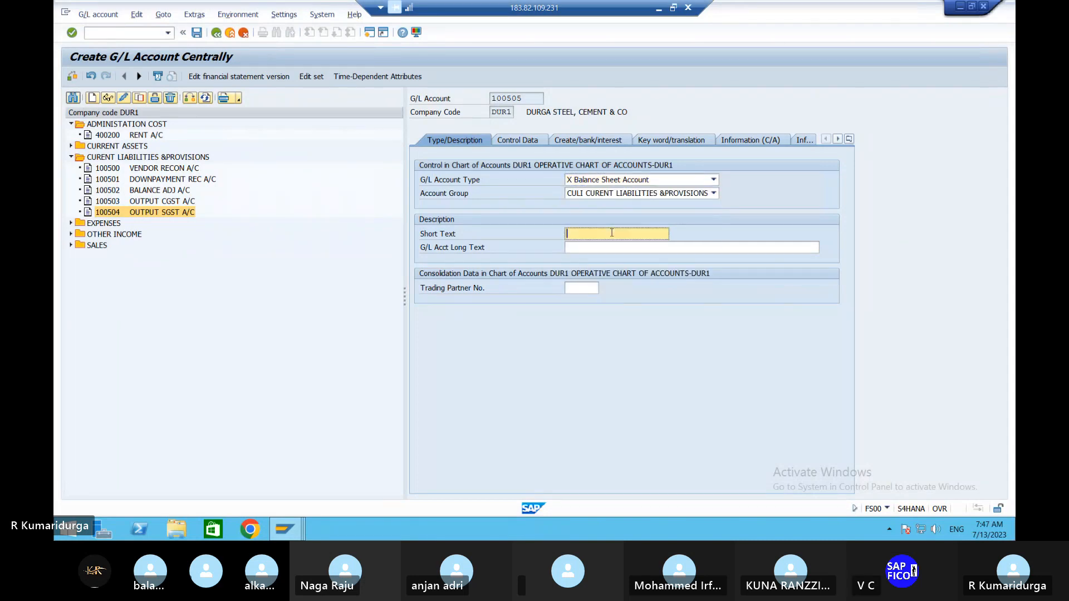
text(TDS ON RENT A)
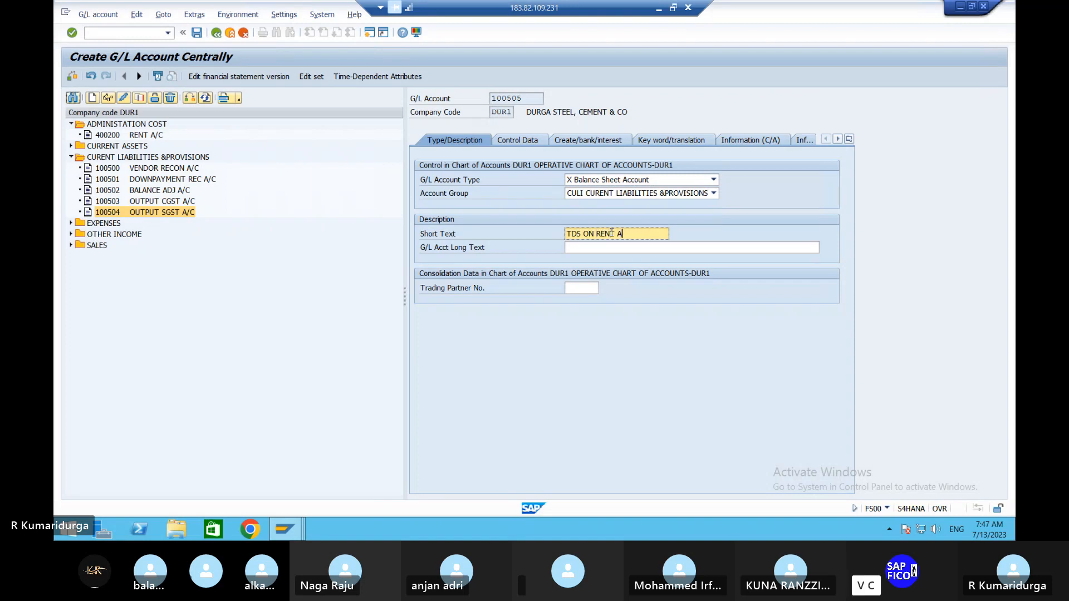
text(/C)
key(Tab)
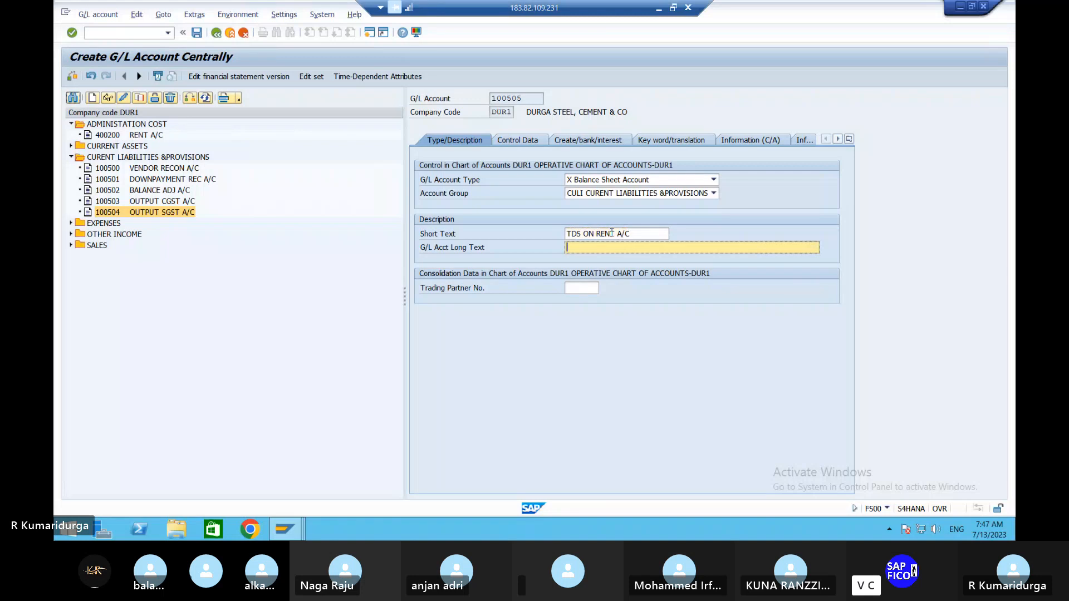
text(TDS ON RENT ACCOUNTS)
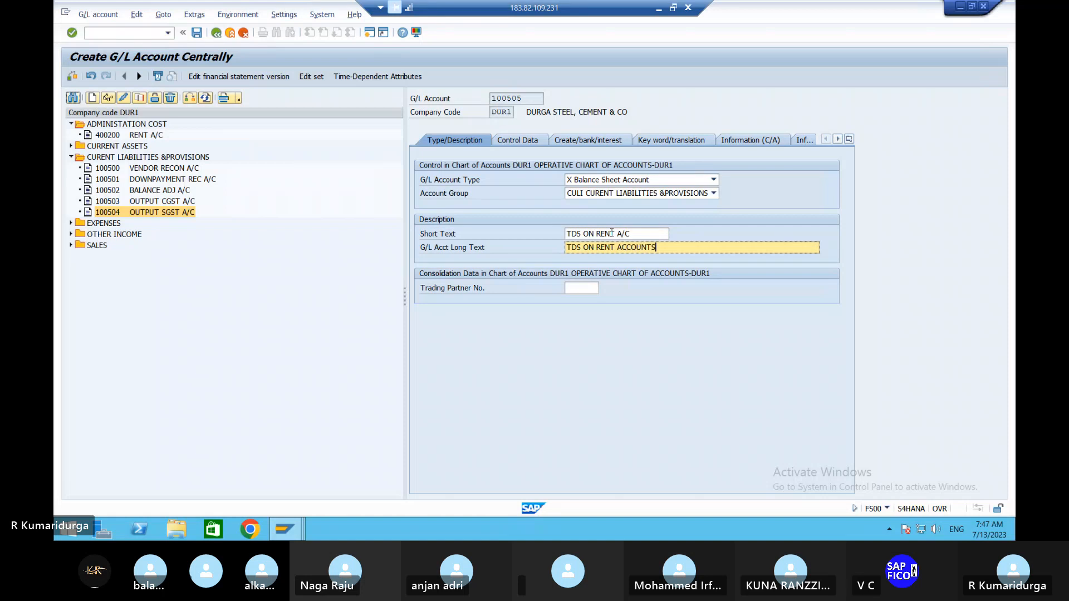
key(BackSpace)
- Set sort key 001 and field status group G001 for account 100505, and save the account despite the warning
click(516, 141)
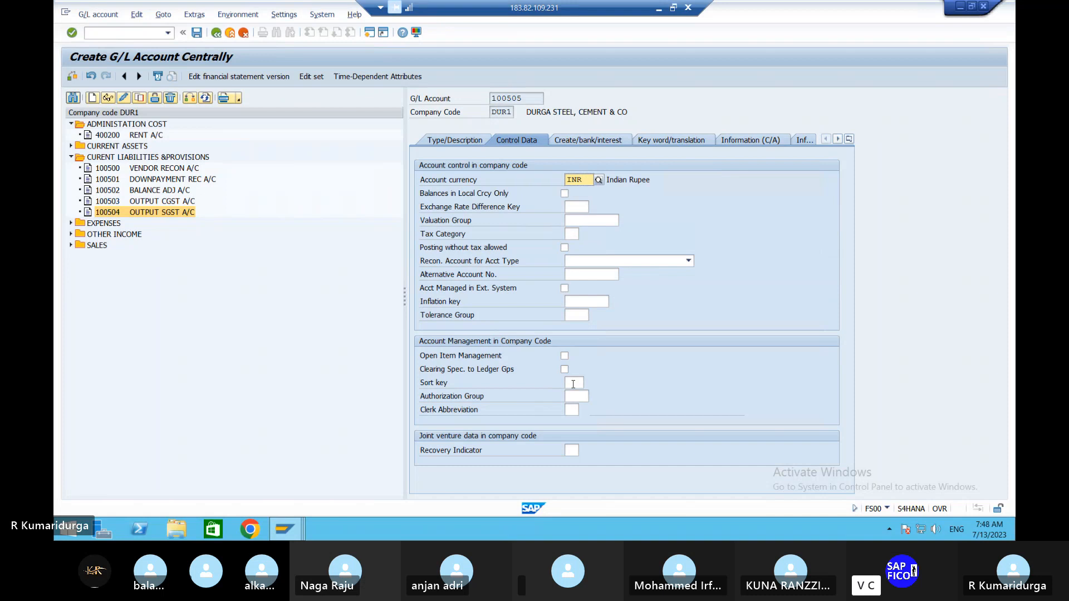
click(573, 384)
text(001)
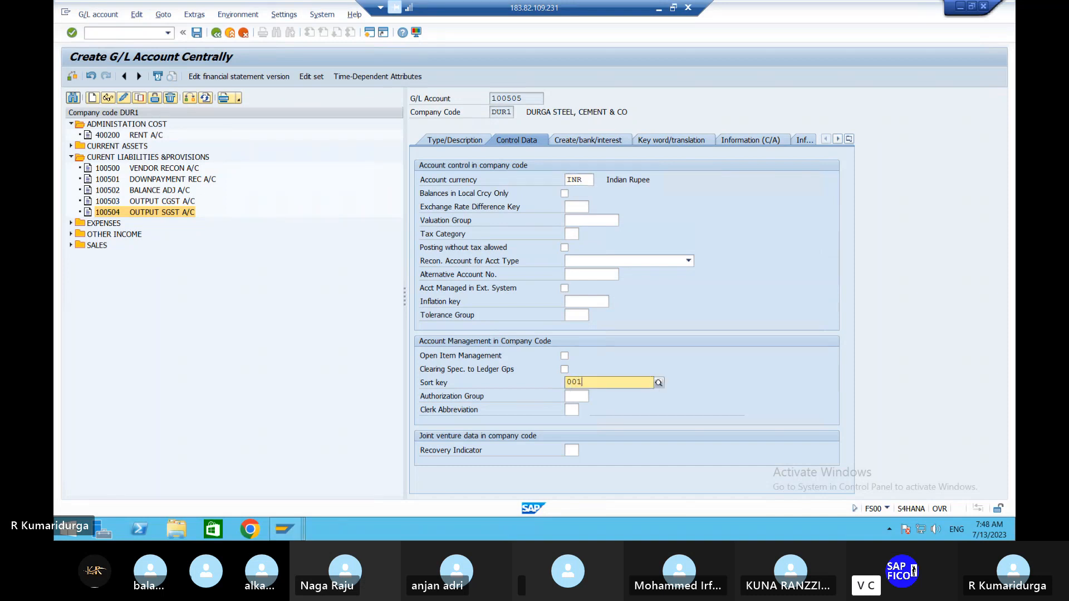
click(616, 140)
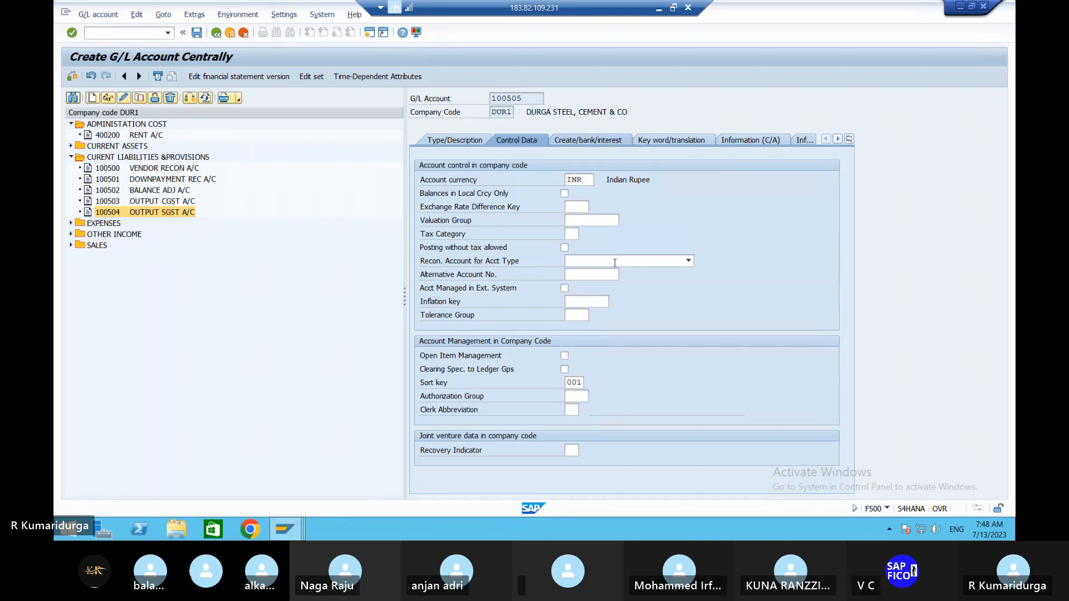
text(G)
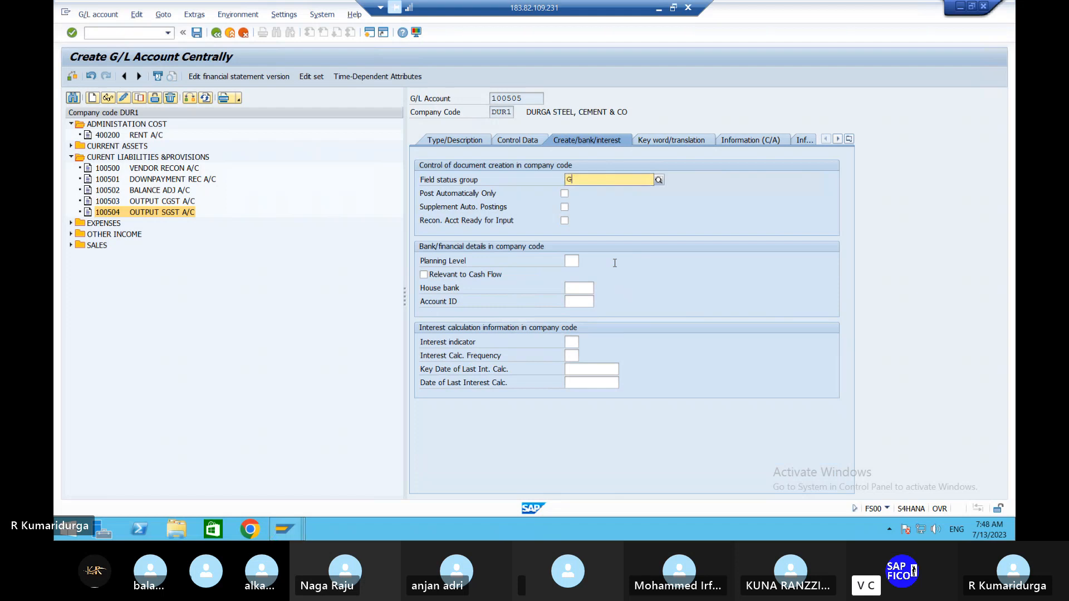
text(001)
key(Return)
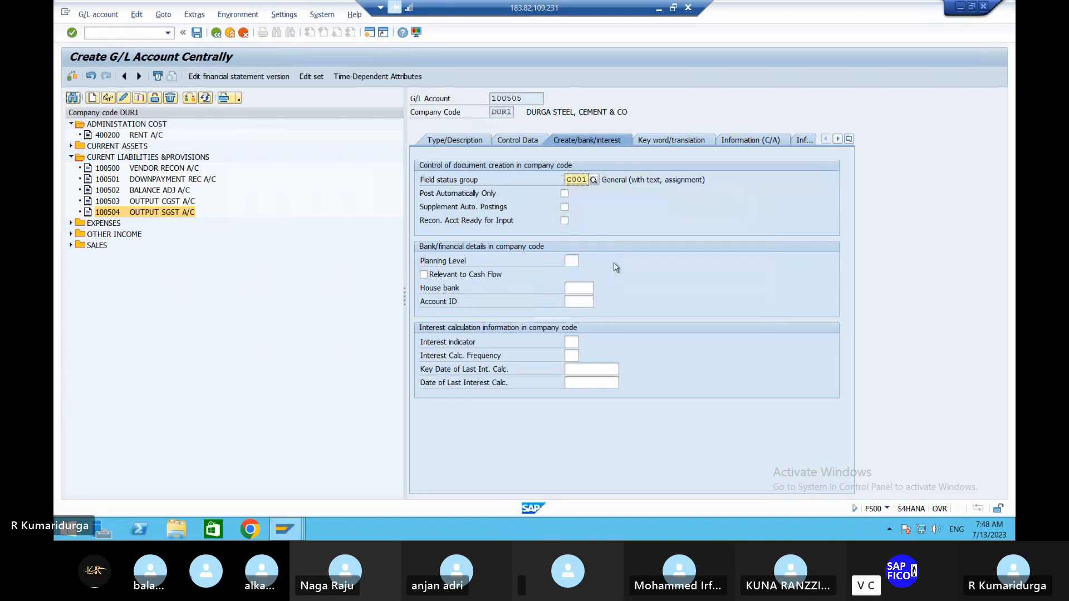
click(198, 32)
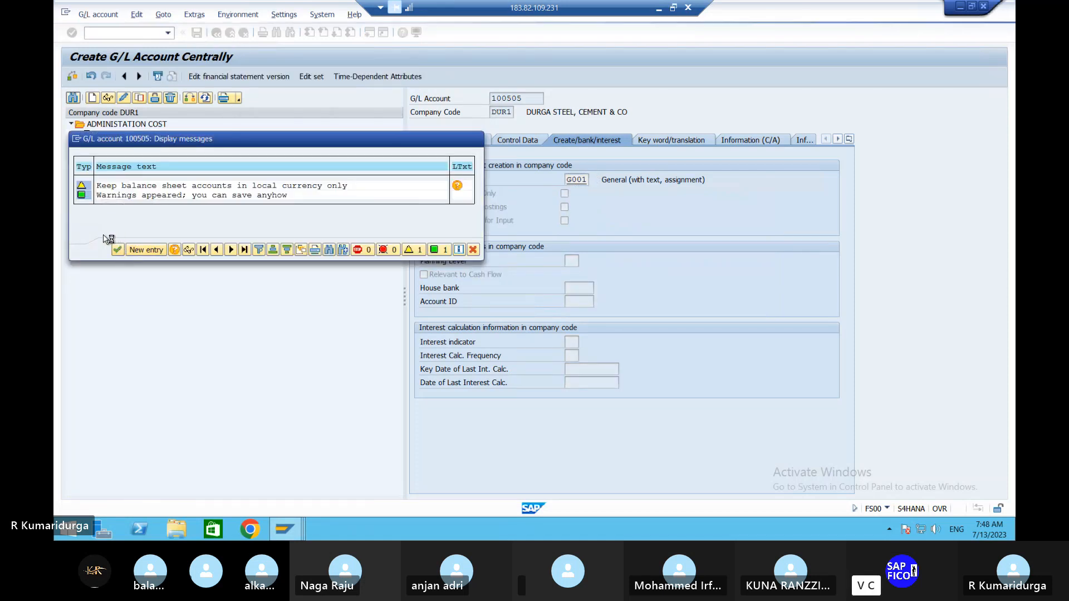
key(Return)
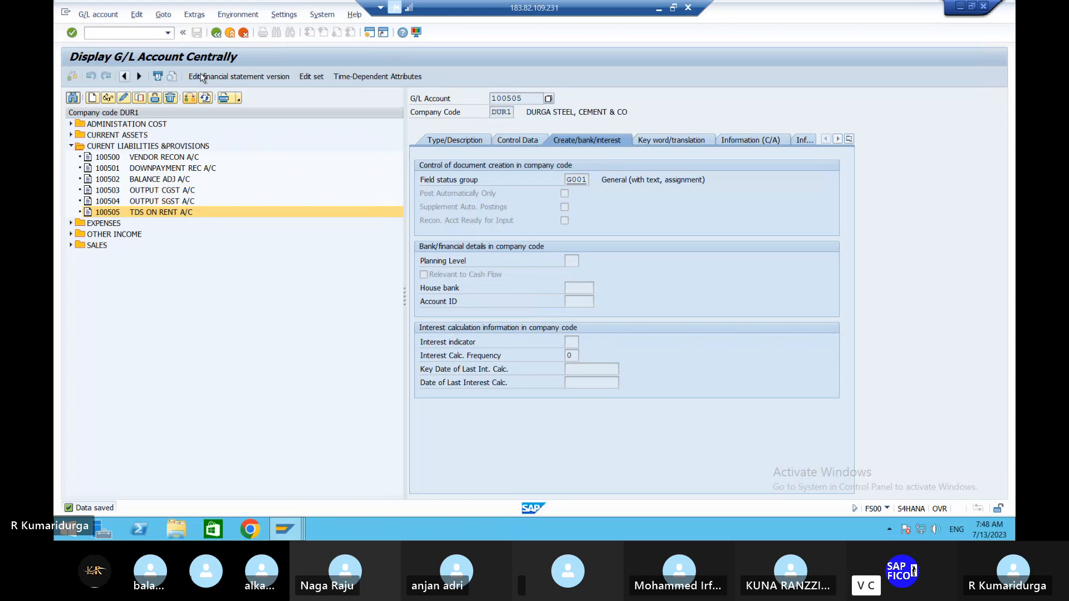
- Leave G/L account maintenance and open the Customizing Implementation Guide with transaction SPRO
click(105, 33)
text(/NSPRO)
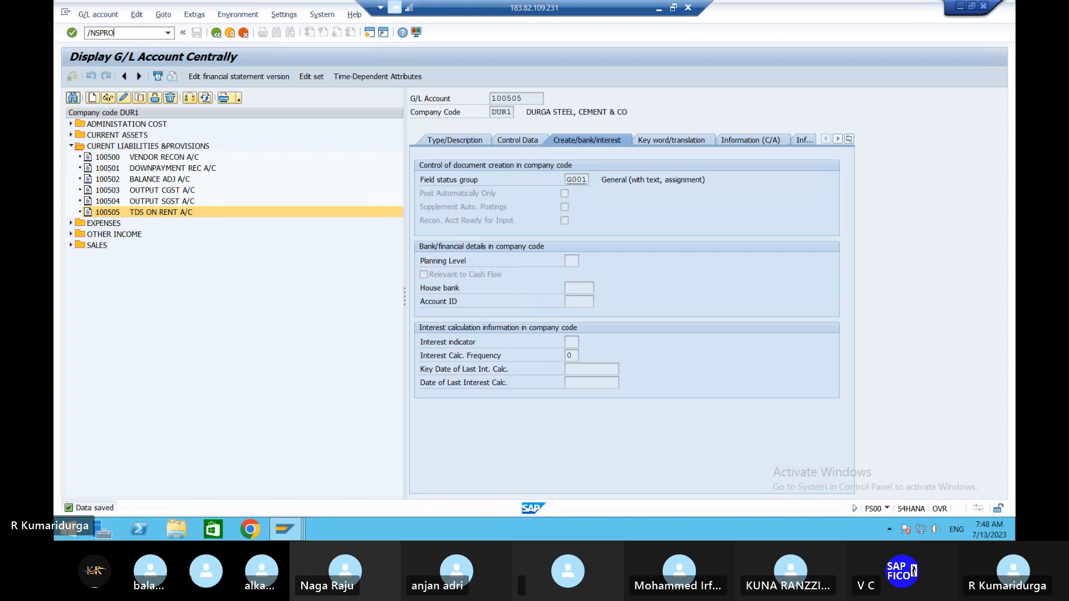
key(Return)
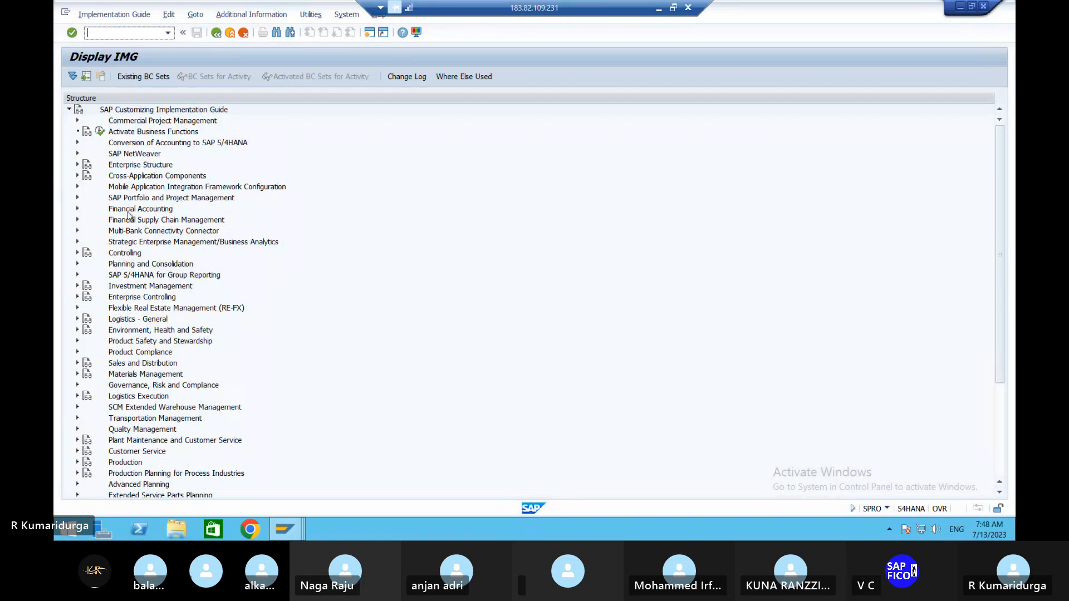
- Open Define Accounts for Withholding Tax to be Paid Over under Extended Withholding Tax posting, for chart of accounts DUR1
click(78, 209)
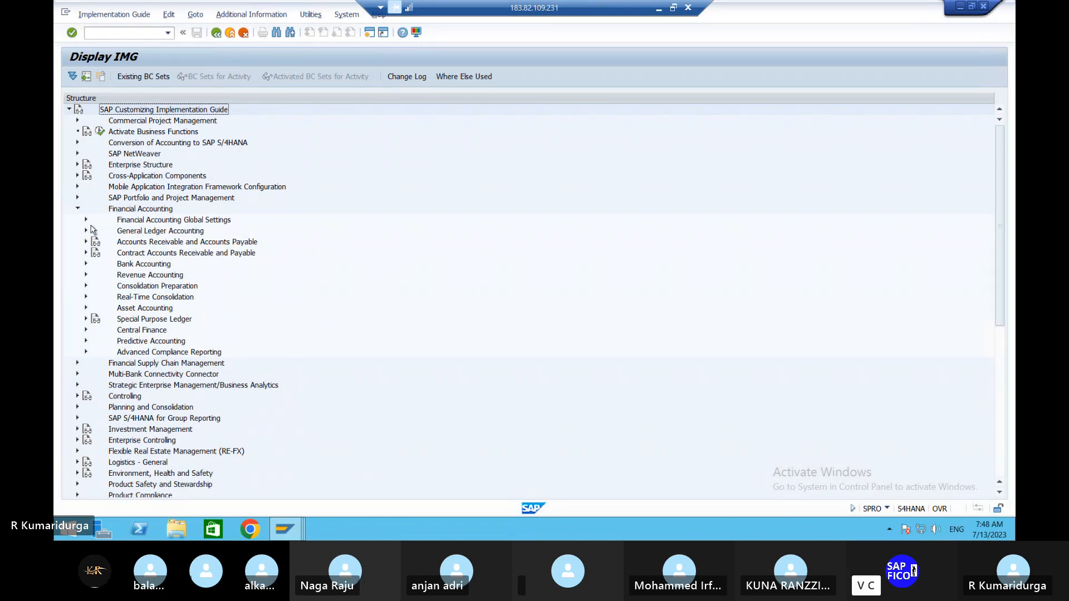
click(87, 220)
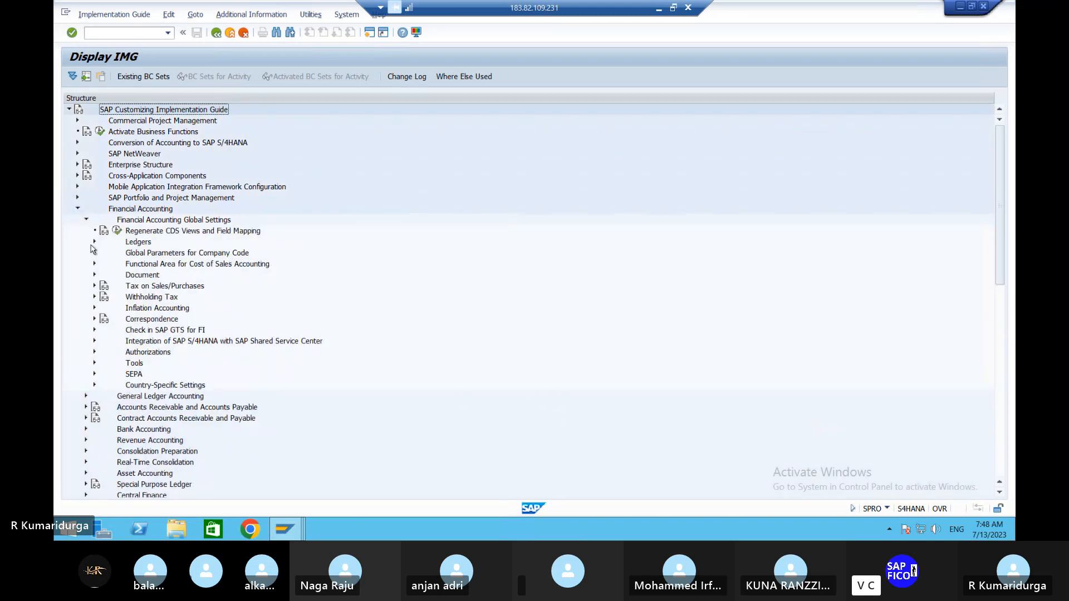
click(95, 298)
click(104, 319)
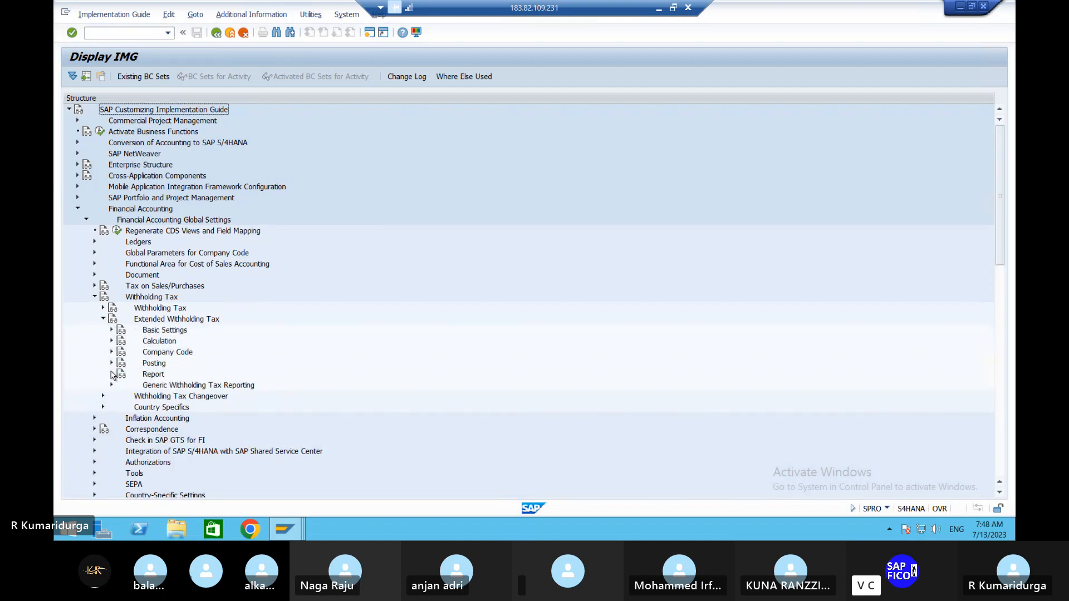
click(112, 363)
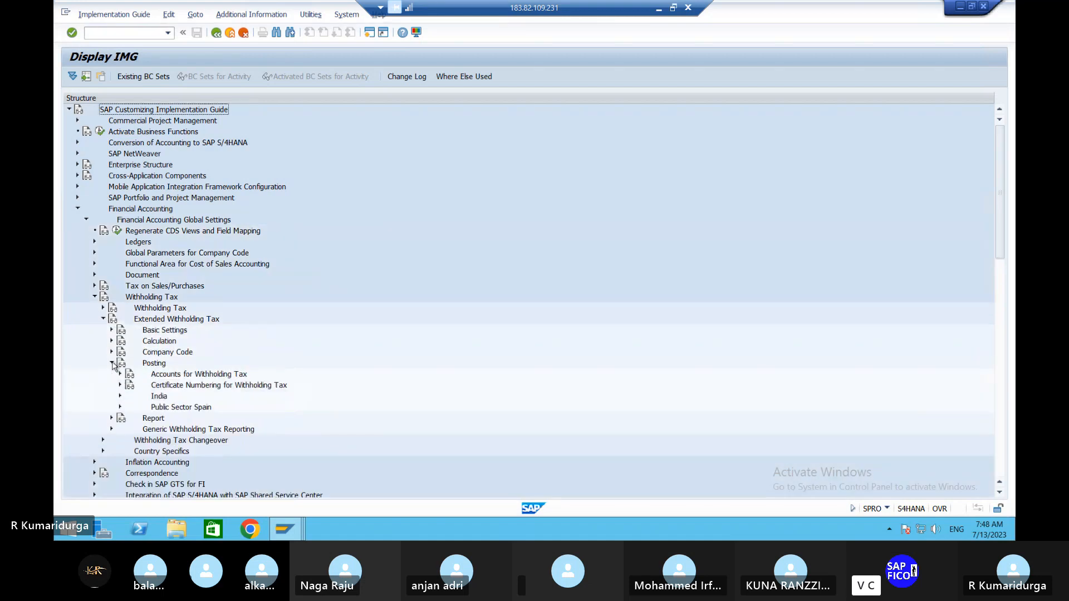
click(120, 375)
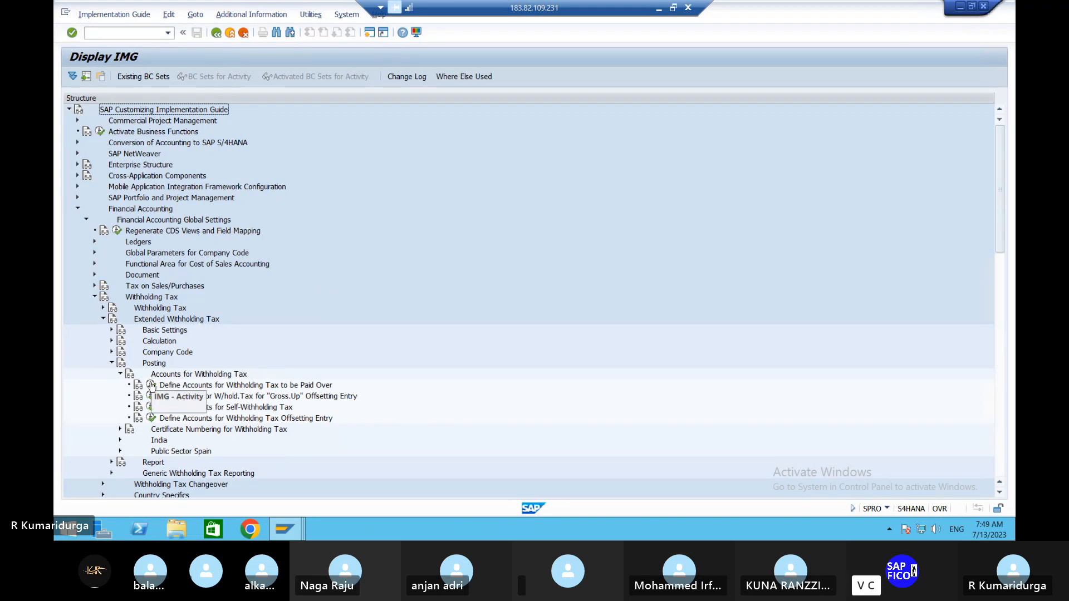
click(151, 385)
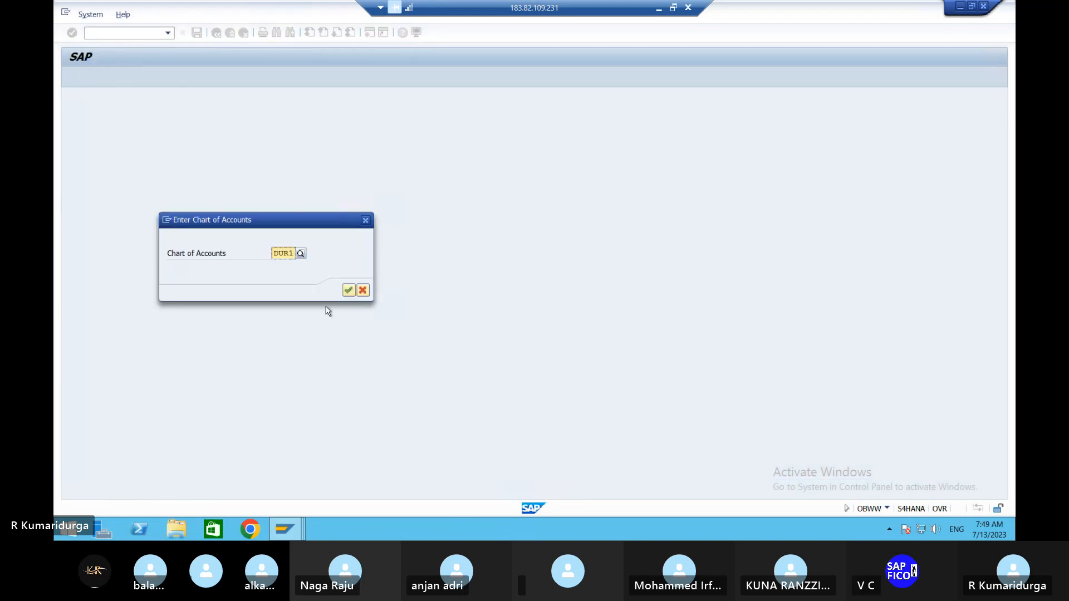
click(349, 289)
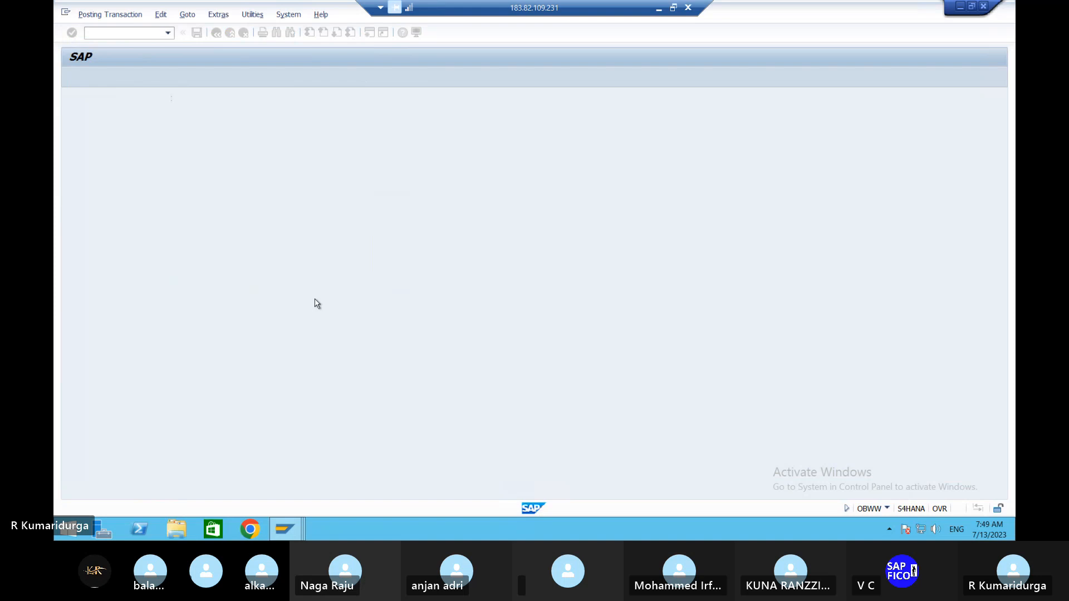
- Base the WIT account determination on withholding tax code and withholding tax type, and save the rules
click(174, 167)
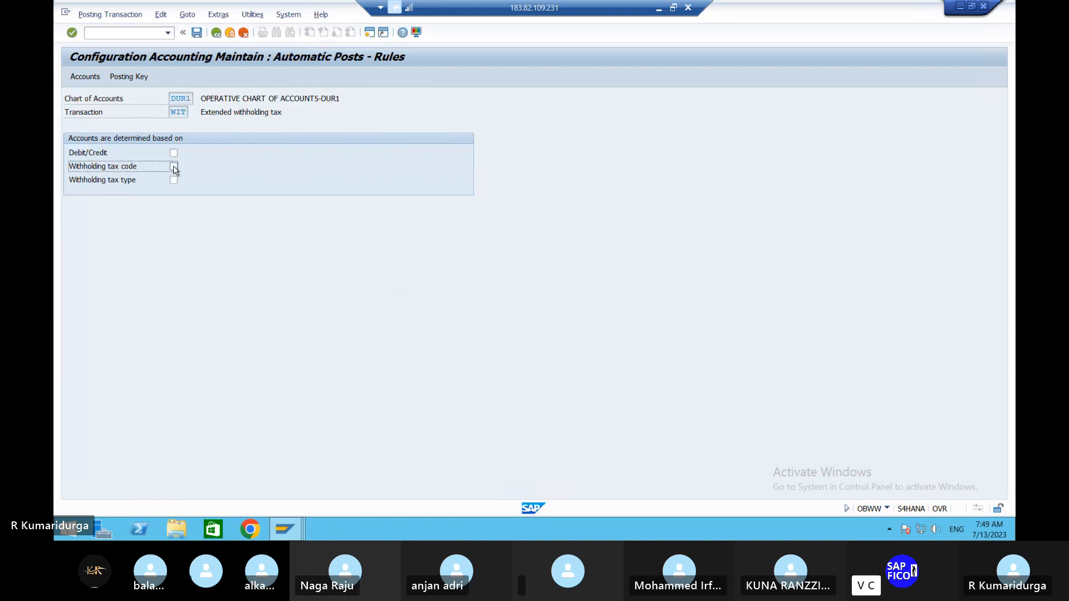
click(174, 180)
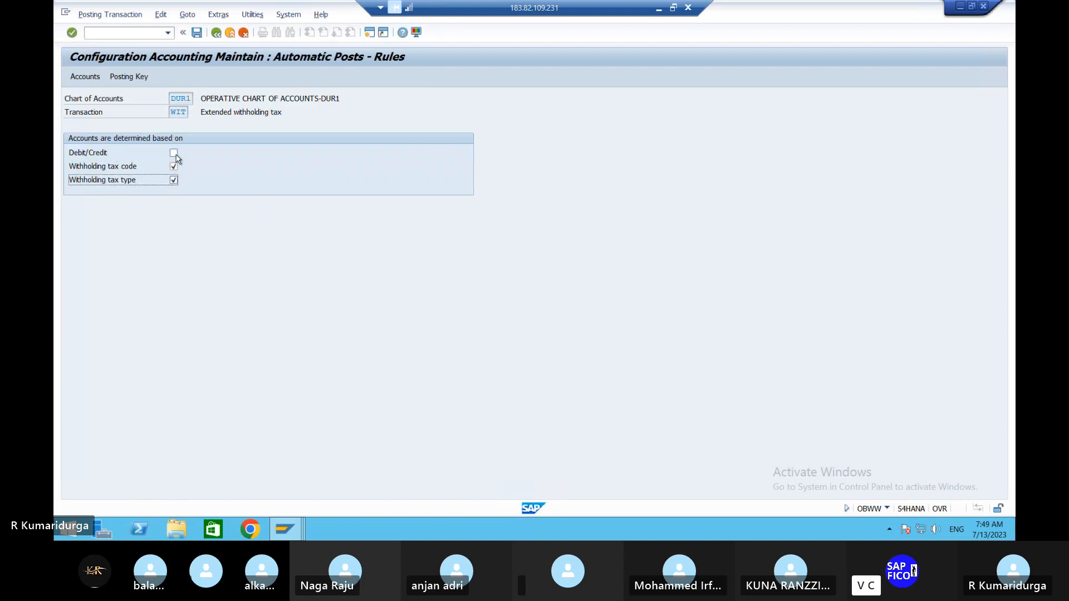
click(196, 34)
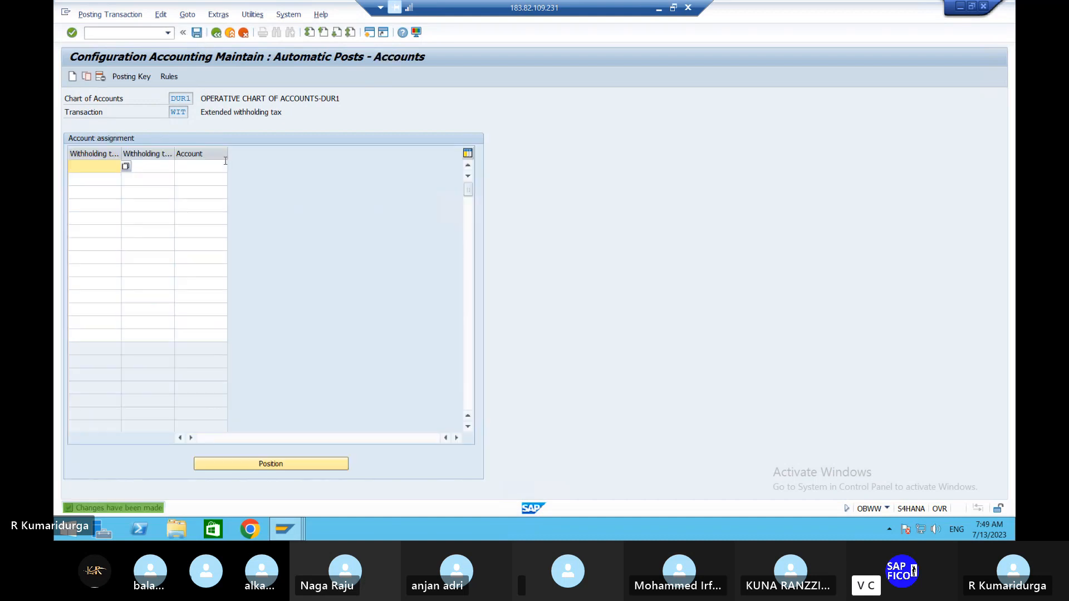
- Check the posting keys for transaction WIT and return to its account assignment table
click(144, 76)
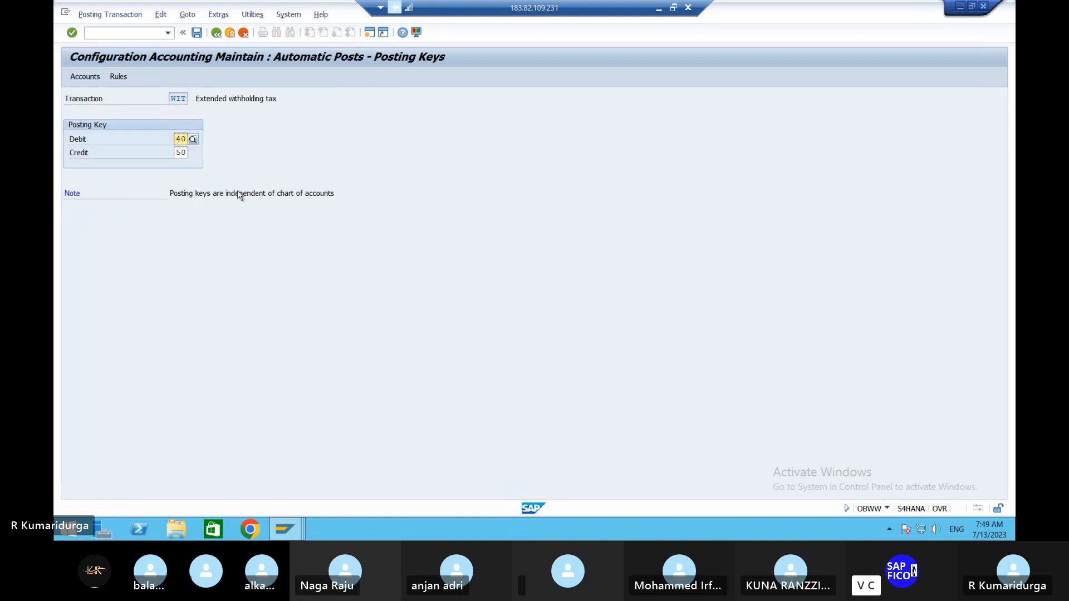
click(199, 34)
click(96, 78)
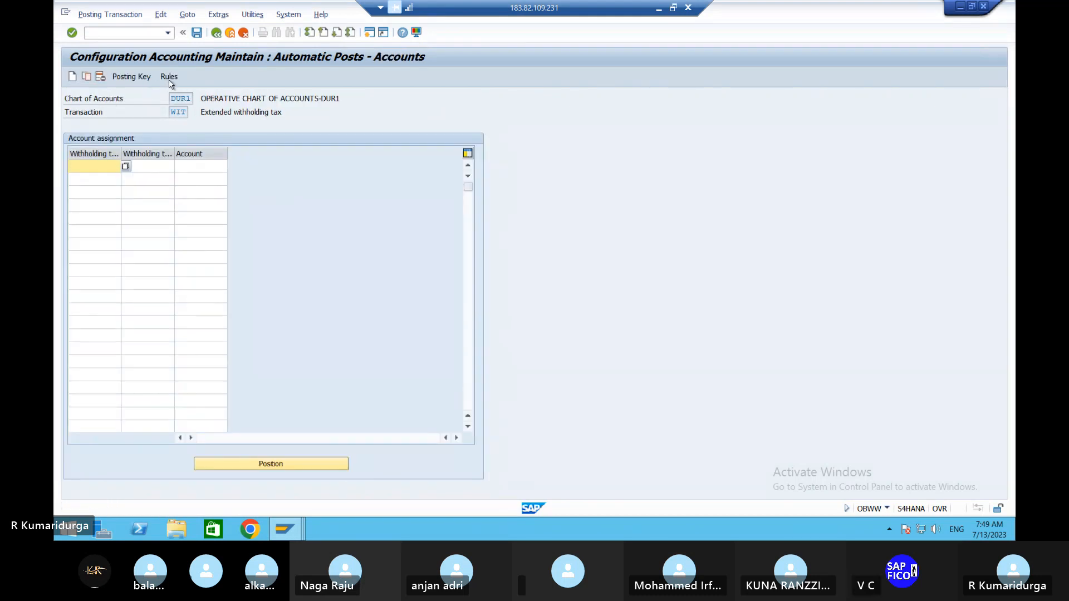
key(F3)
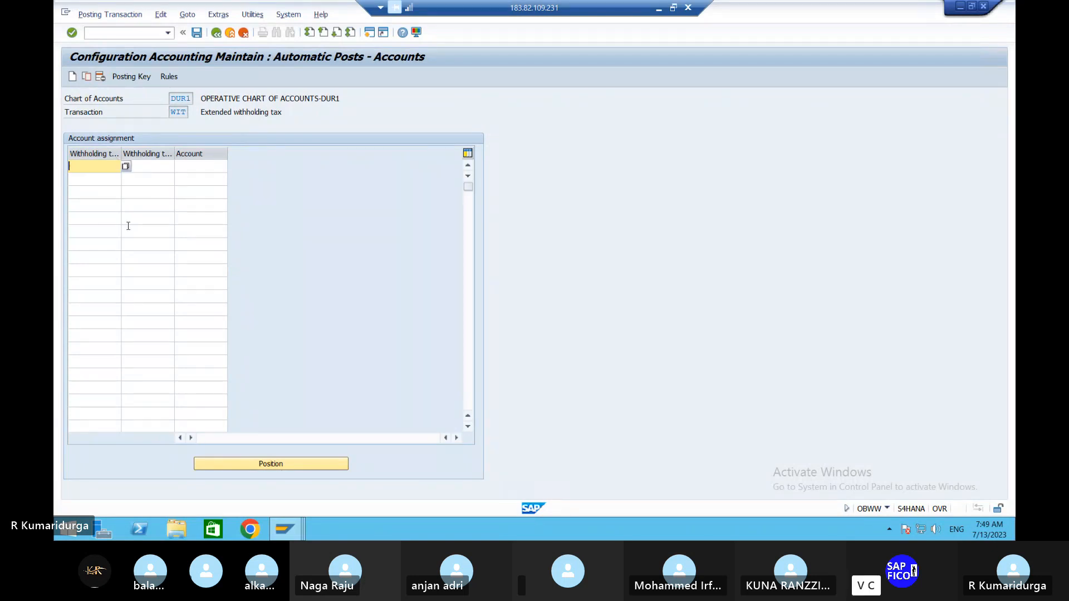
- Enter withholding tax type D1 with withholding tax code 1D in the first row of the WIT account assignment
click(126, 166)
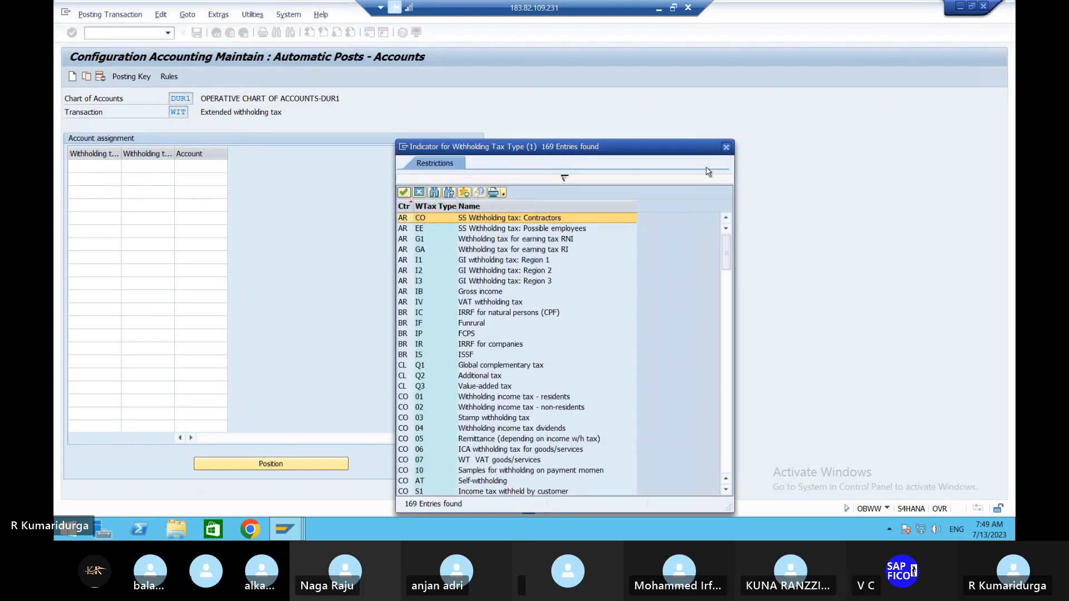
click(726, 148)
text(D)
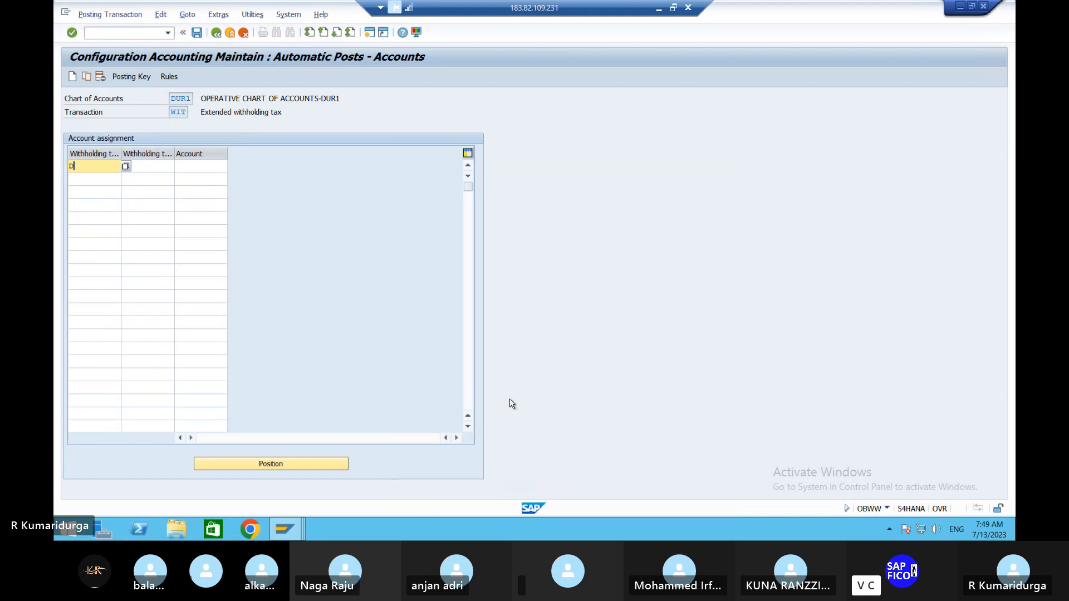
text(1)
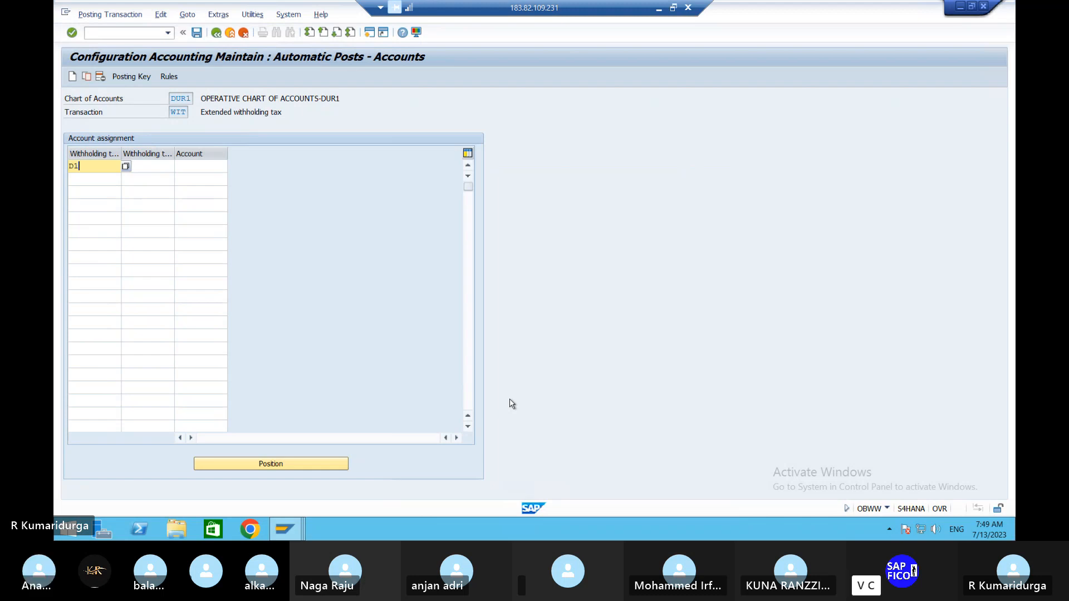
key(Tab)
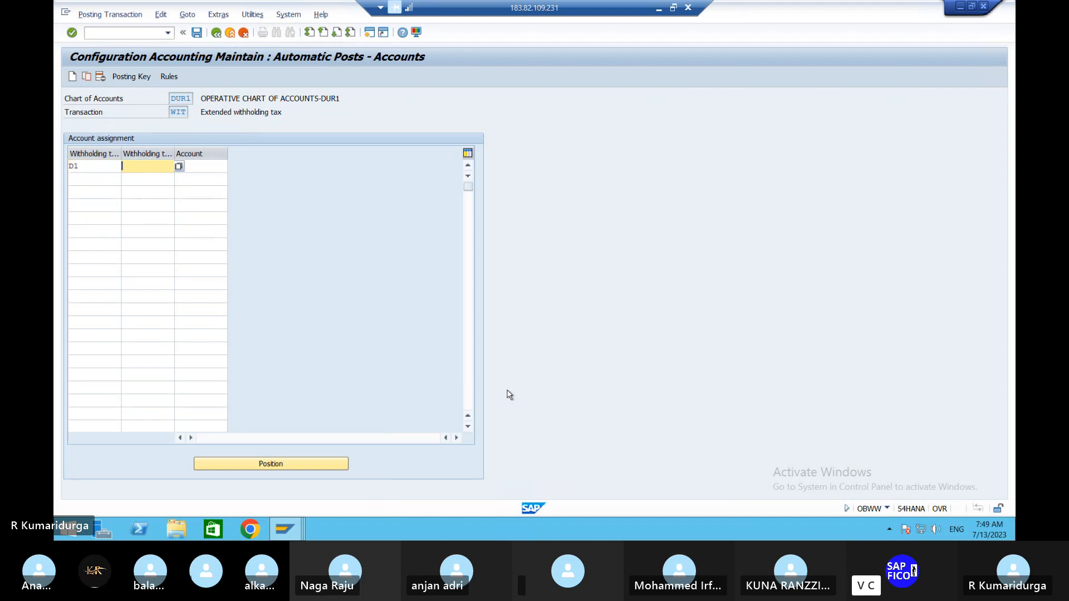
text(1D)
click(181, 165)
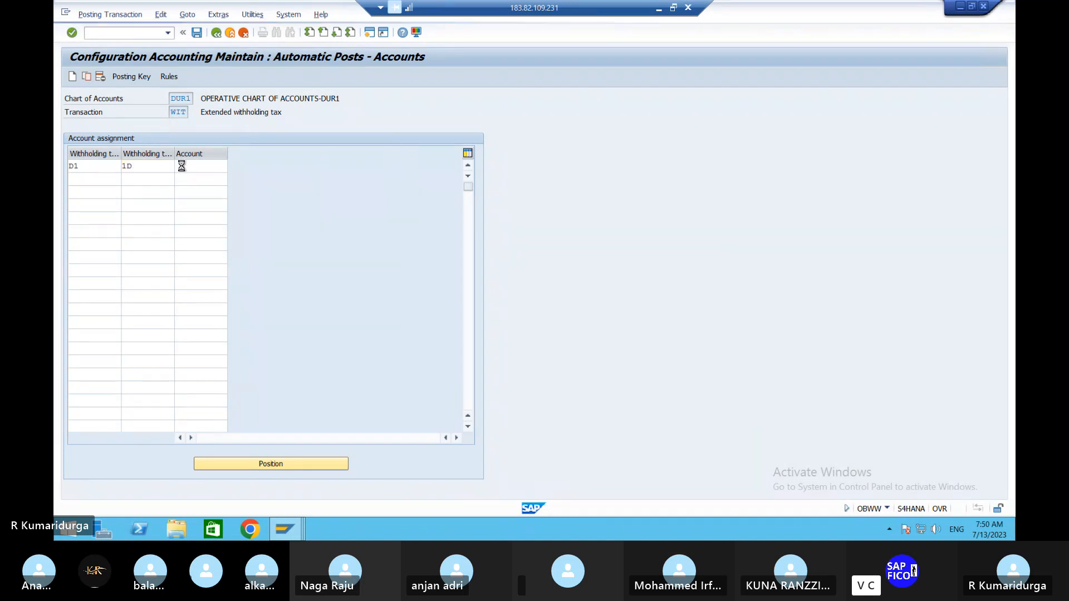
click(184, 166)
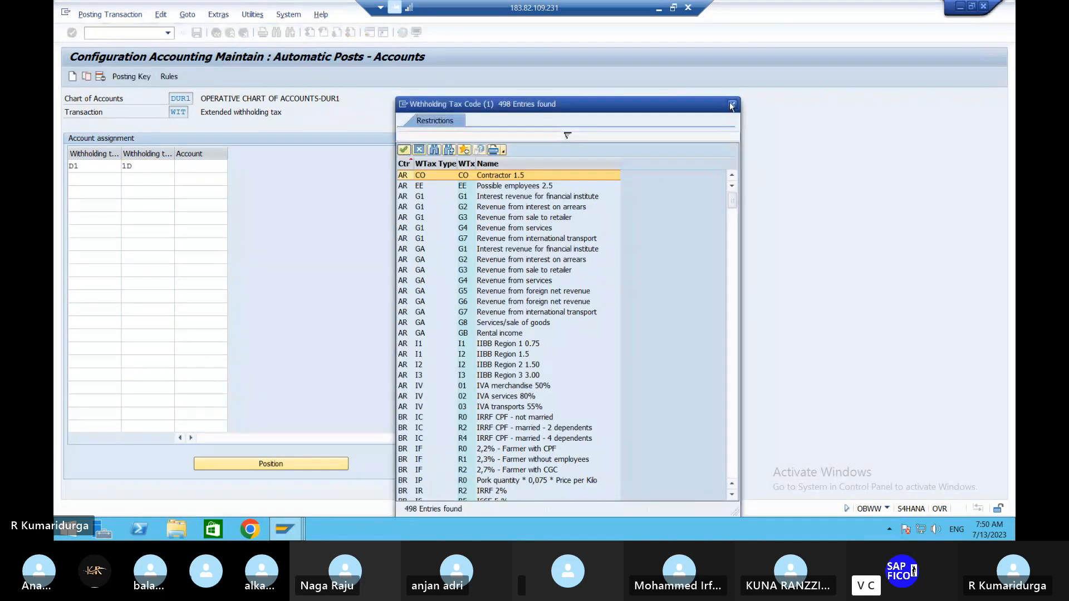
key(Escape)
- Assign the TDS ON RENT ACCOUNT of company code DUR1 to the D1/1D row
click(206, 167)
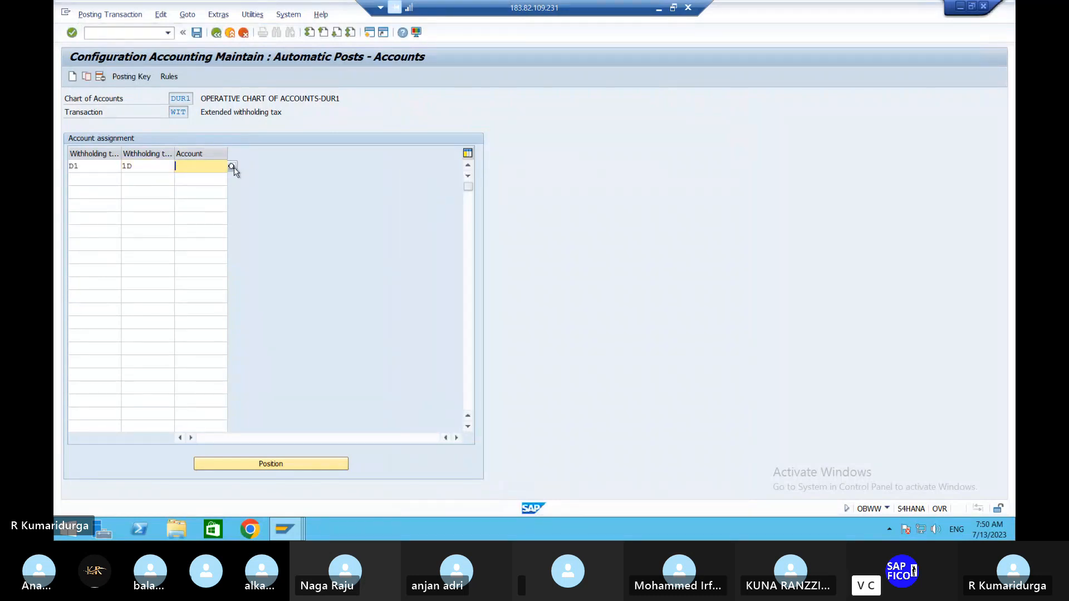
click(231, 167)
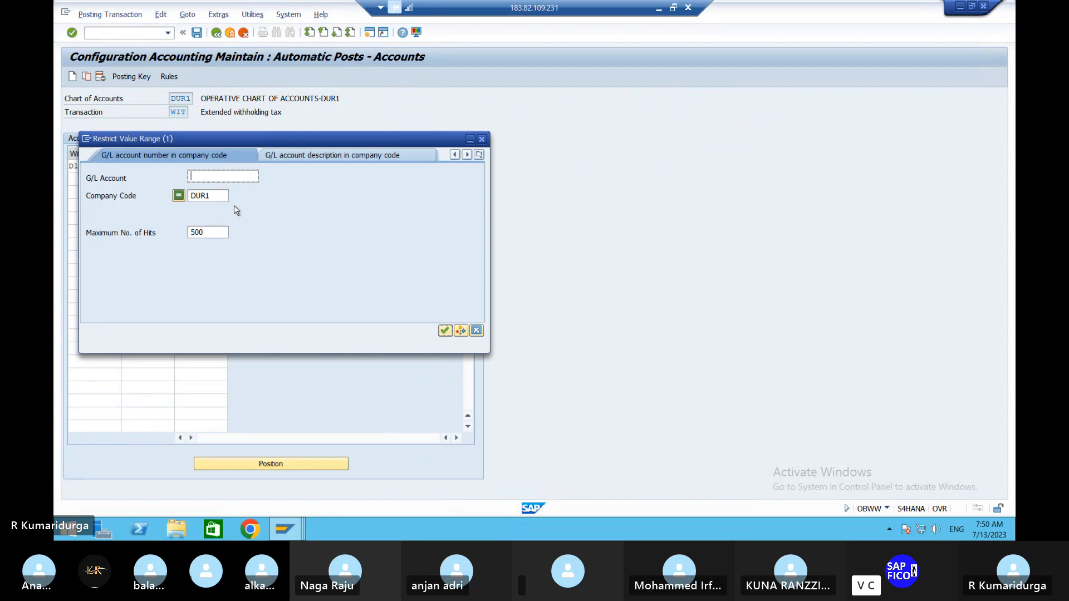
key(Return)
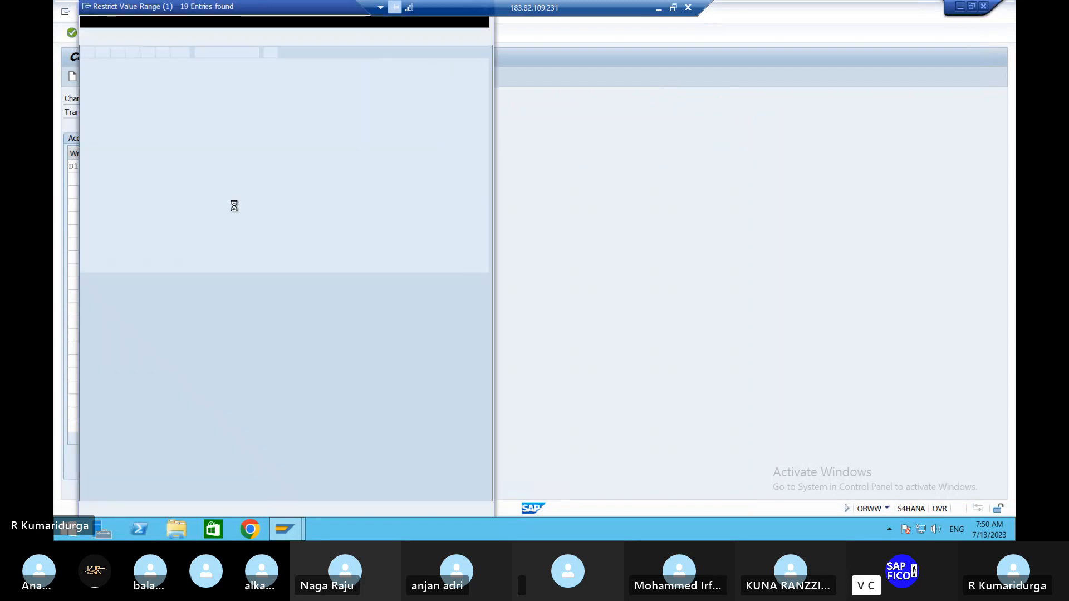
click(98, 131)
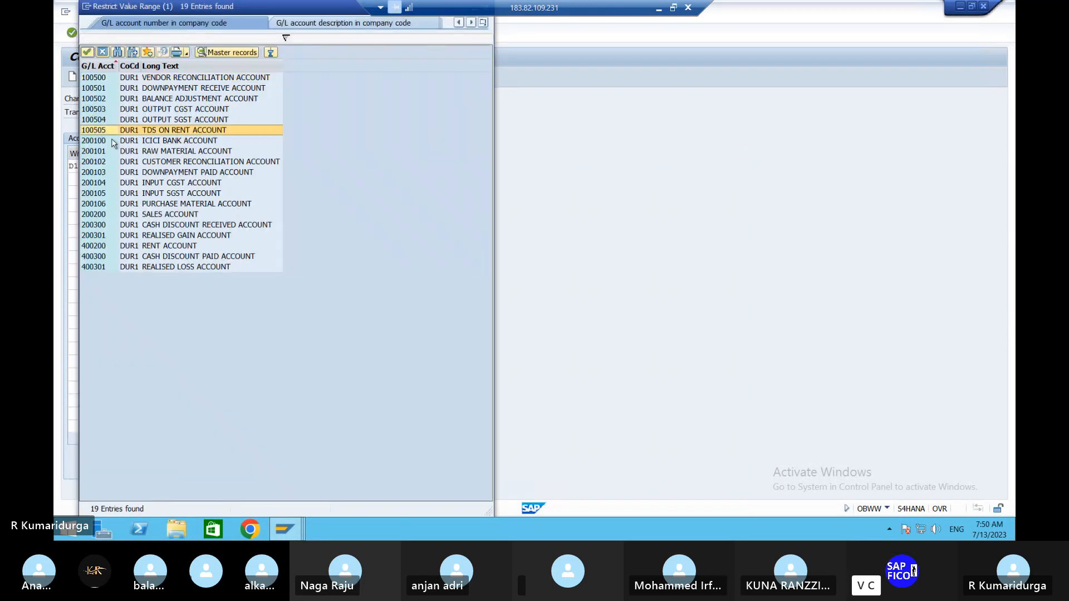
key(Return)
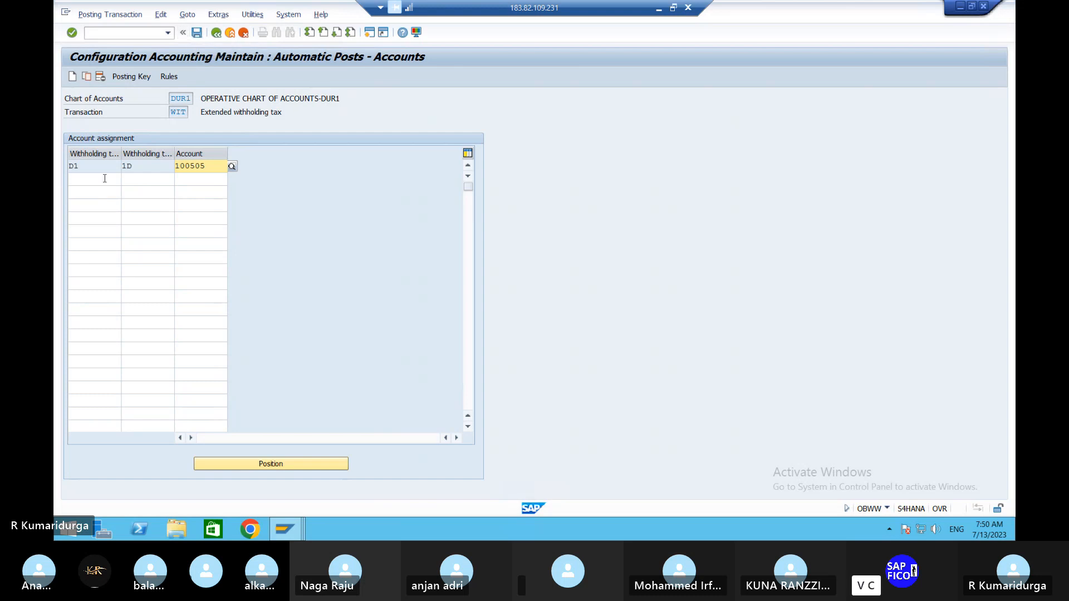
- Add a second row with withholding tax type D2 and code 2D, assigned to the same TDS on rent account
click(83, 179)
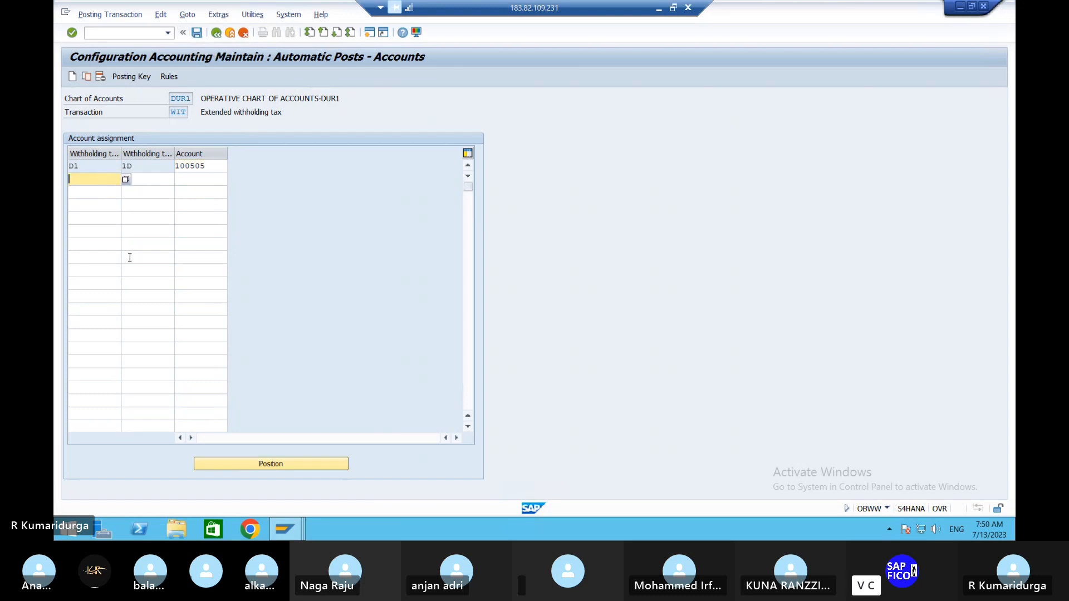
text(D2)
key(Tab)
text(2D)
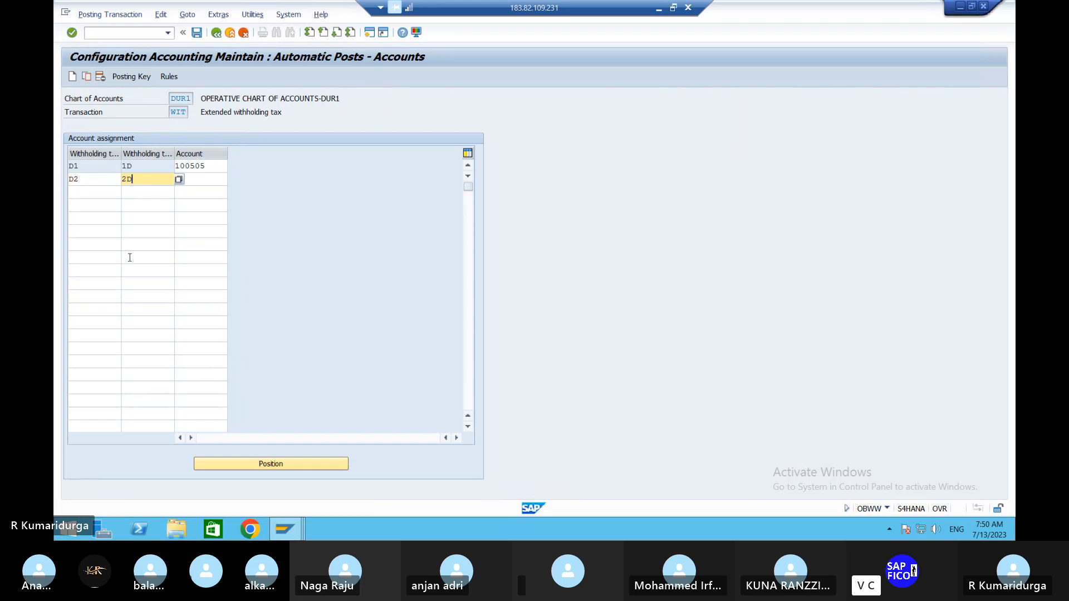
key(Tab)
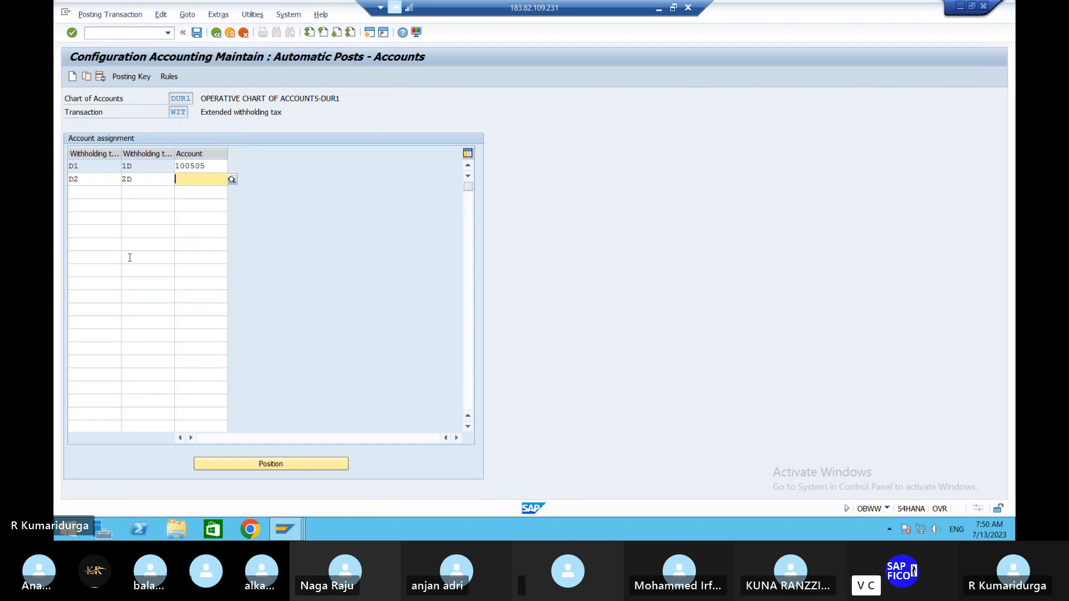
text(100505)
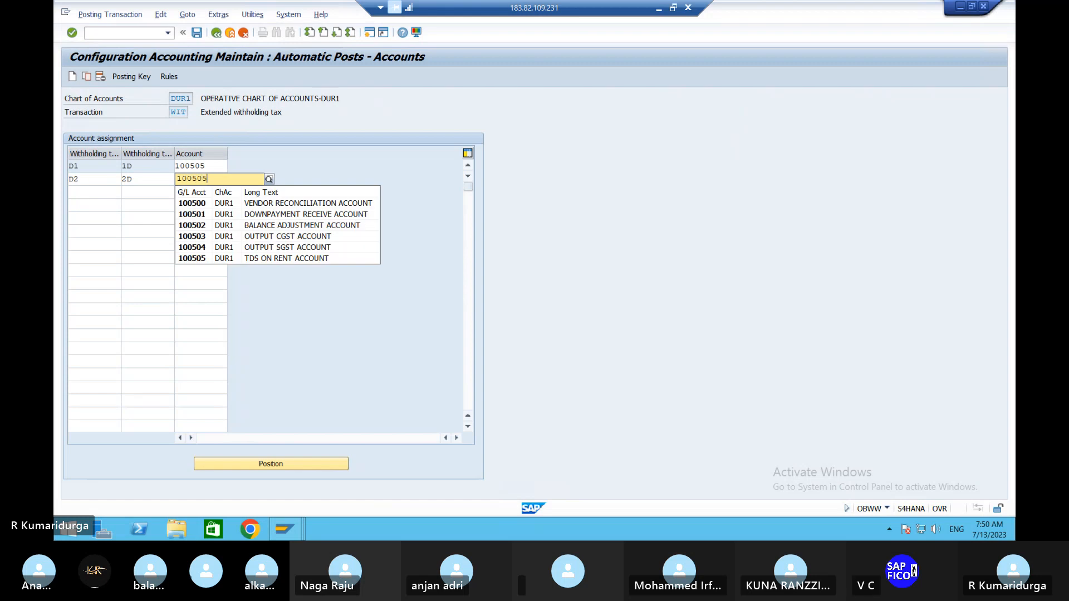
key(Return)
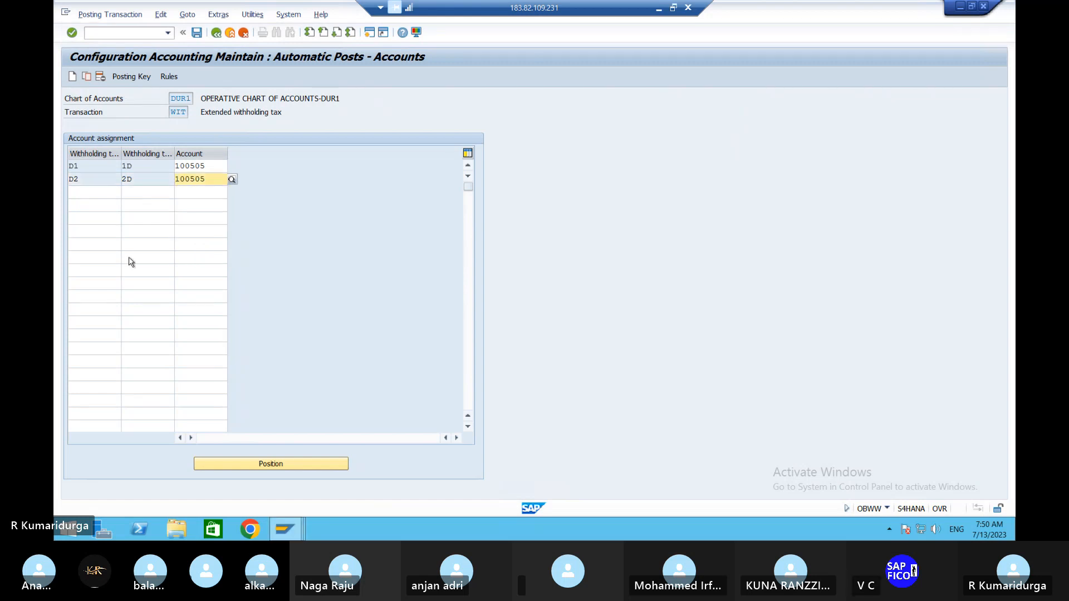
- Save the account assignments under the customizing request WITH HOLDING TAX DUR1 and return to the Implementation Guide
click(197, 32)
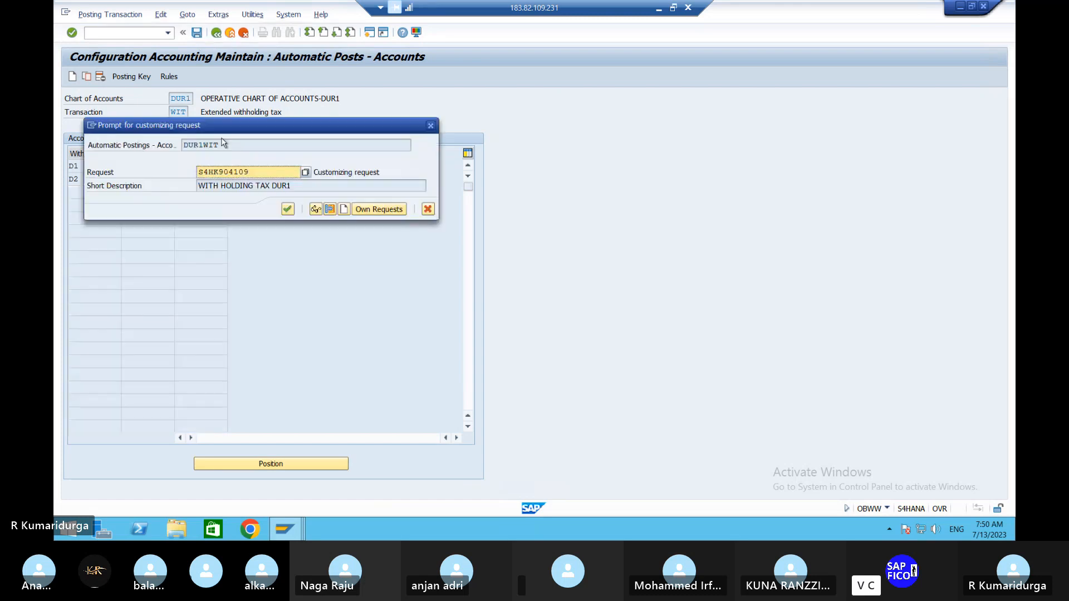
click(288, 209)
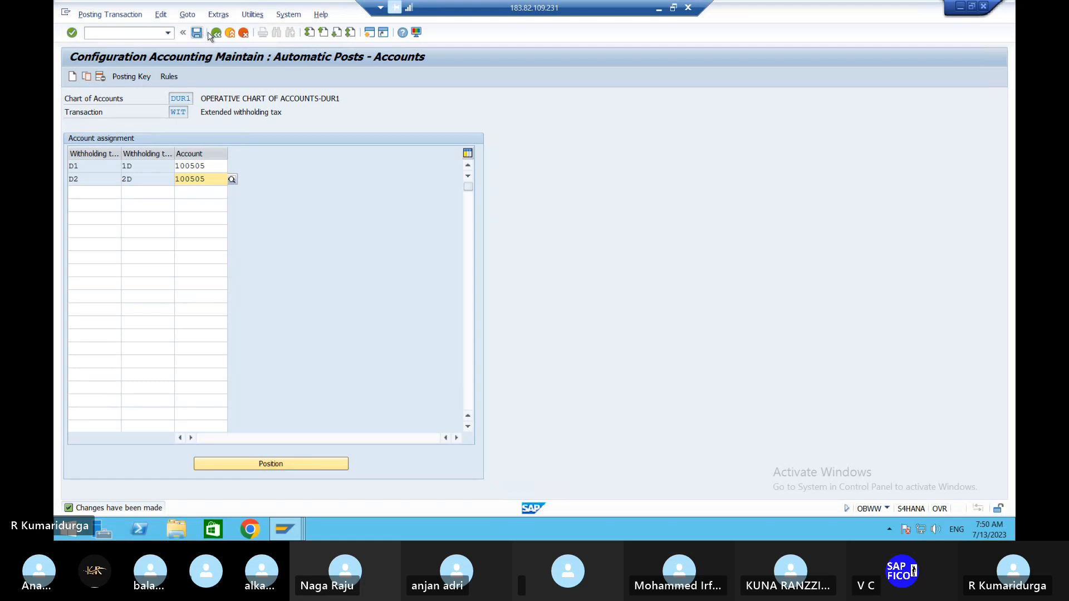
click(217, 34)
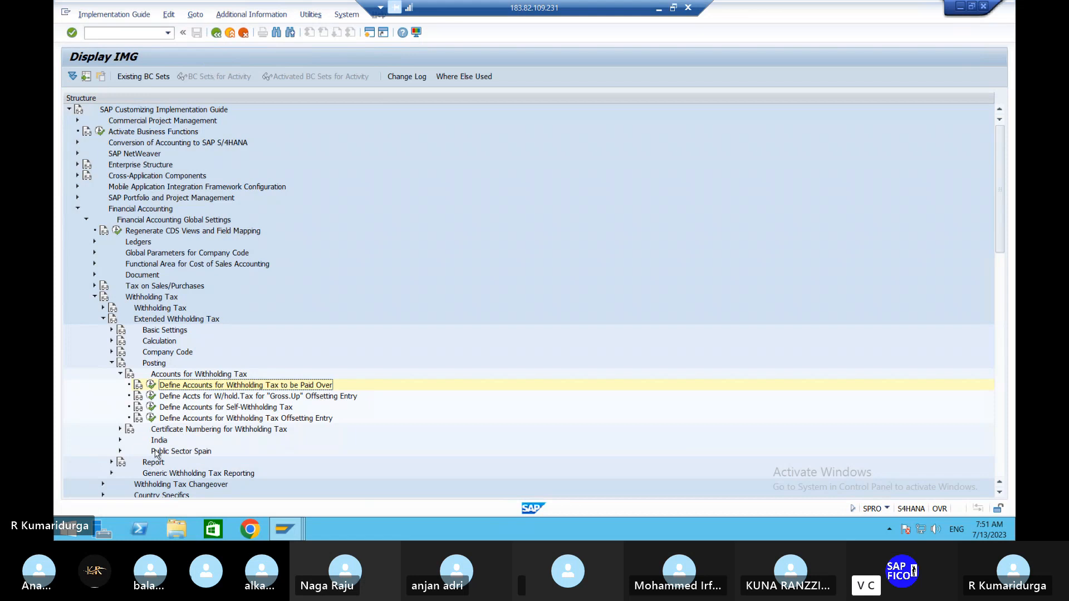
- Open vendor invoice entry with transaction /NFB60
click(123, 32)
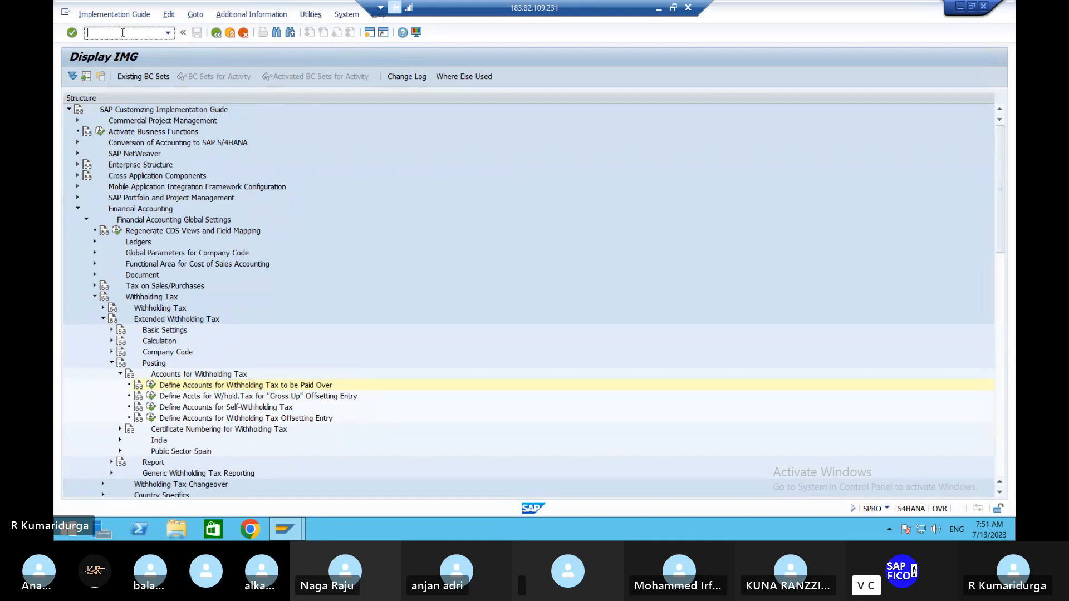
text(/NFB)
key(Return)
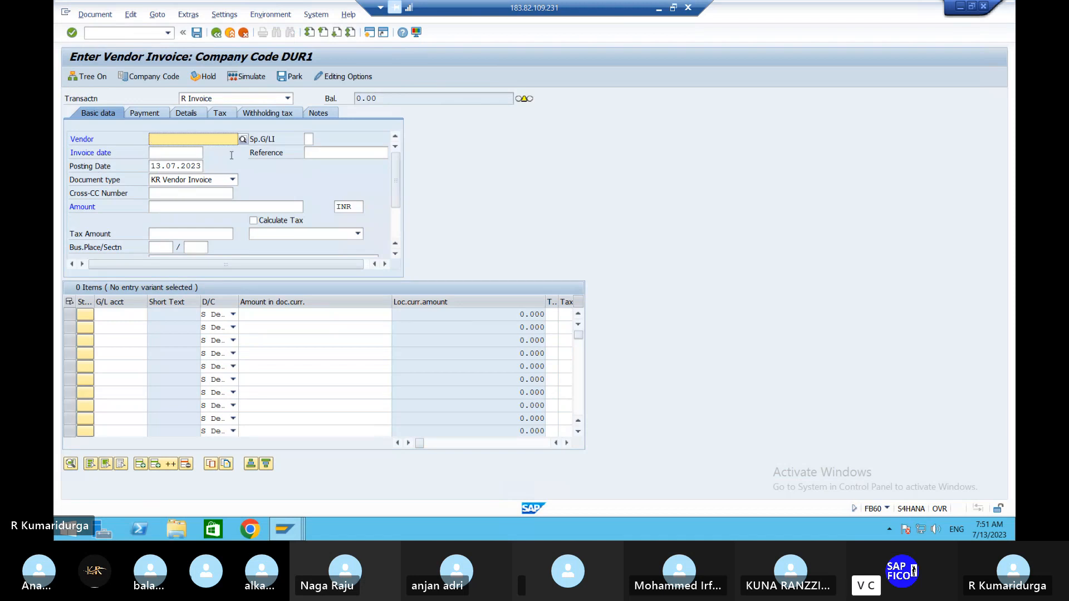
- Look up the vendor BHARATHI CEMENTS & STEELS for company code DUR1 and set the invoice date to 13.07.2023
click(243, 140)
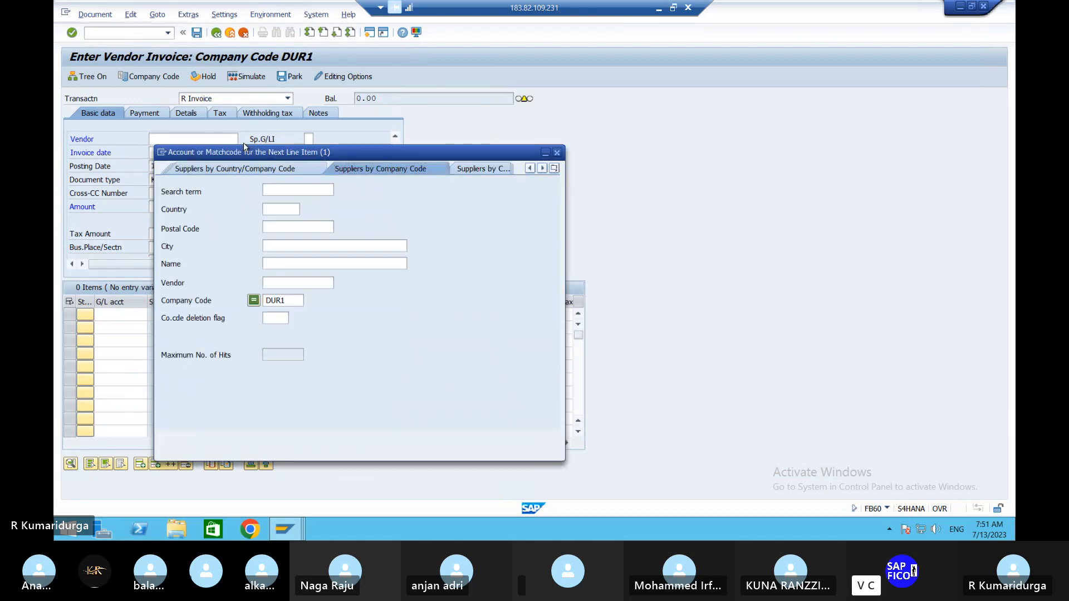
key(Return)
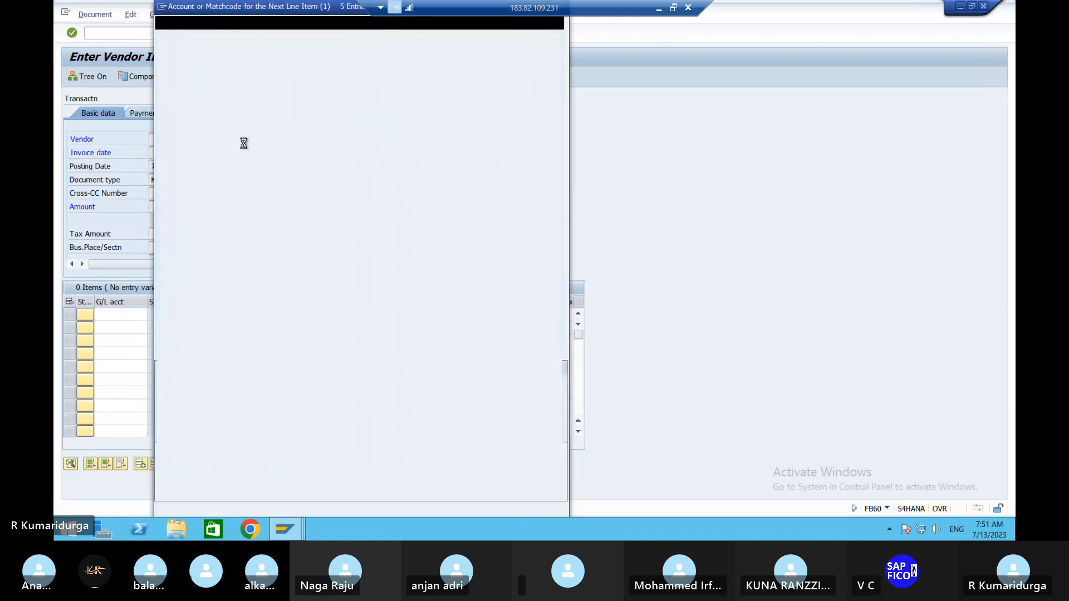
key(Return)
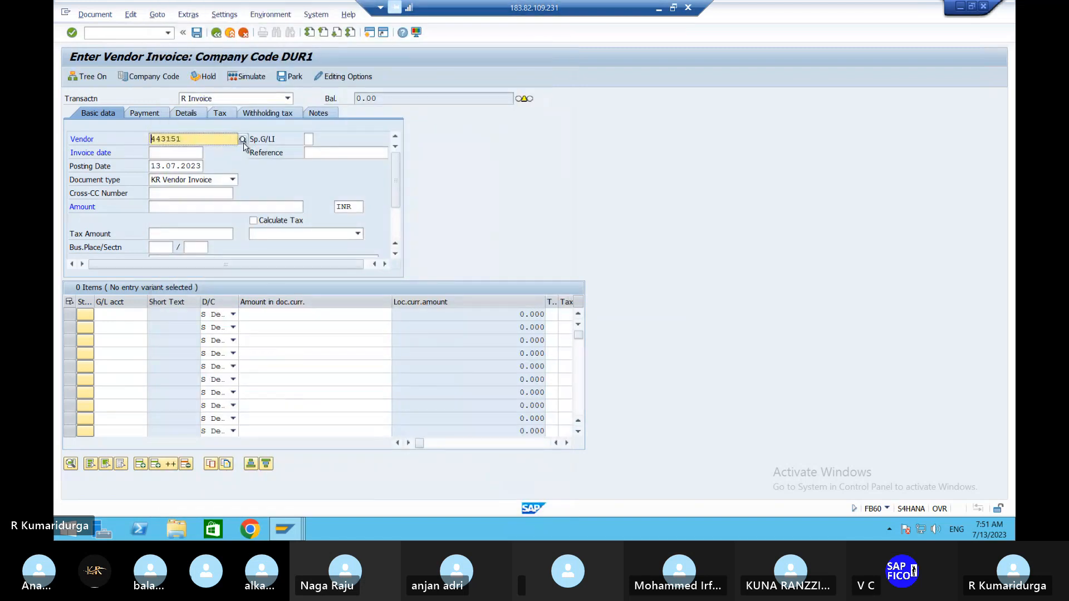
key(Tab)
key(Down)
key(Down)
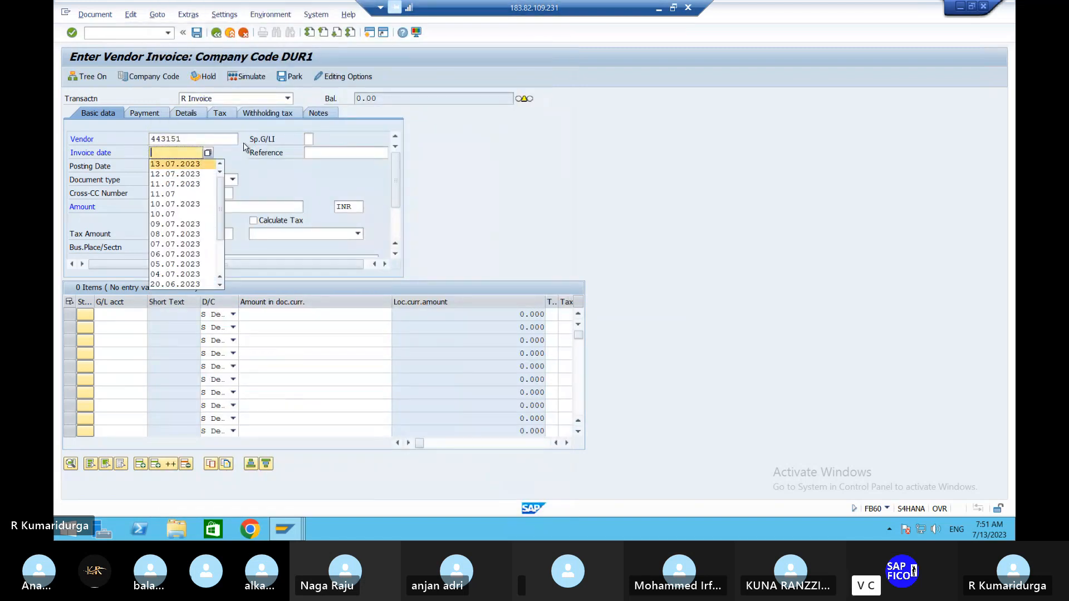
key(Tab)
- Set the invoice amount to 100000 INR and the section code to 194I
key(Tab)
key(Tab)
key(Tab)
key(Tab)
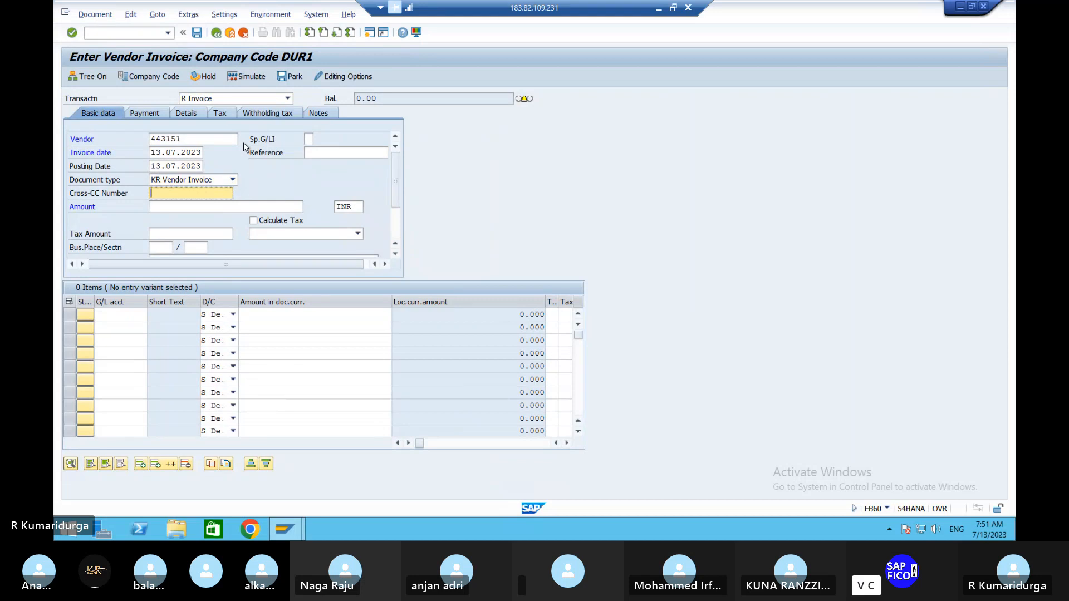
key(Down)
key(Tab)
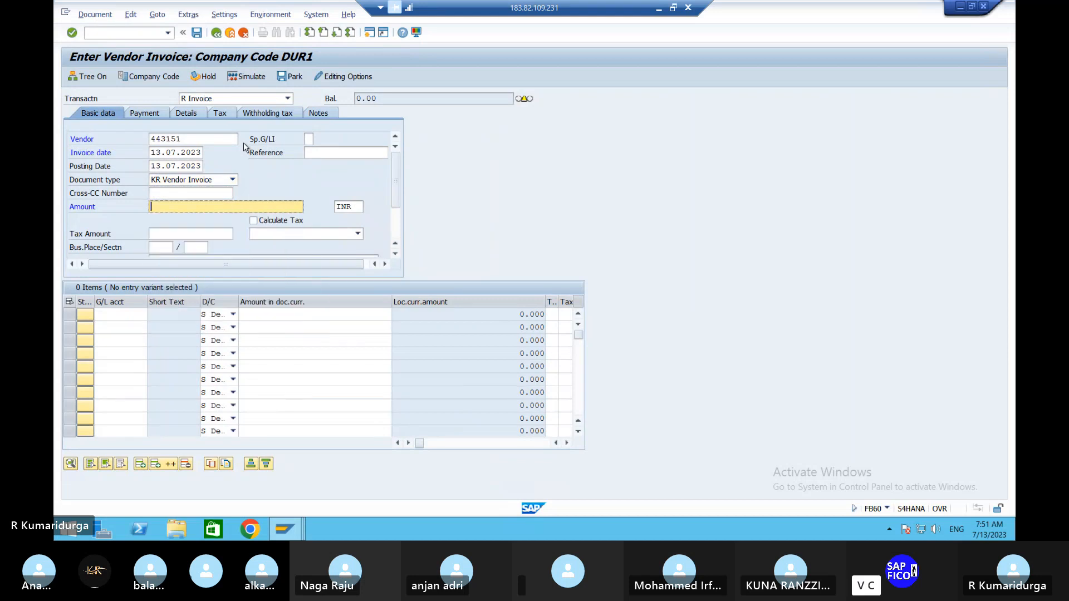
key(Tab)
key(Tab)
key(Tab)
key(Tab)
key(Tab)
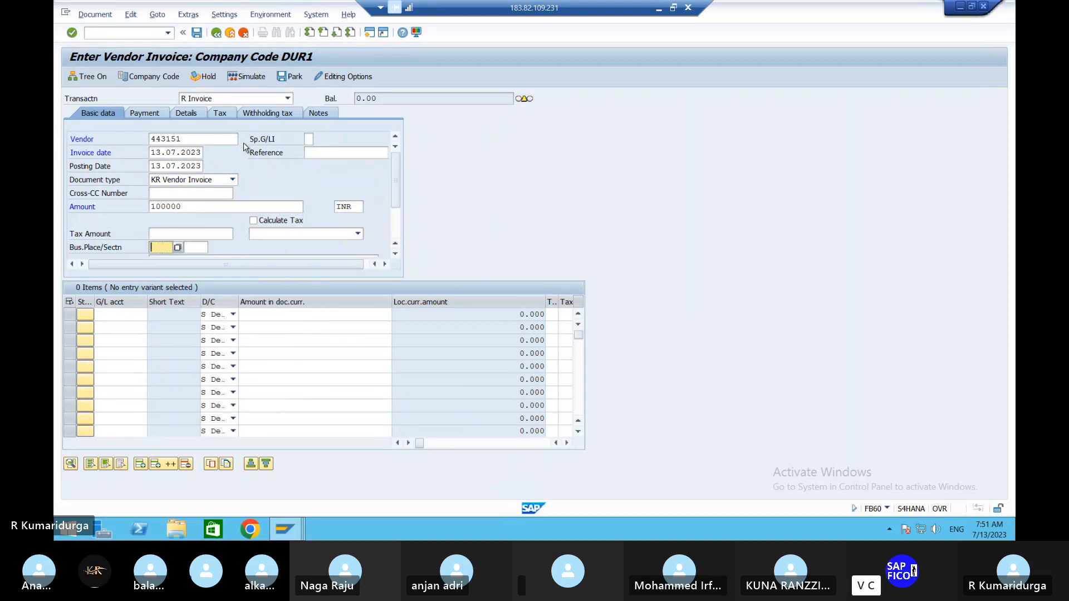
text(194I)
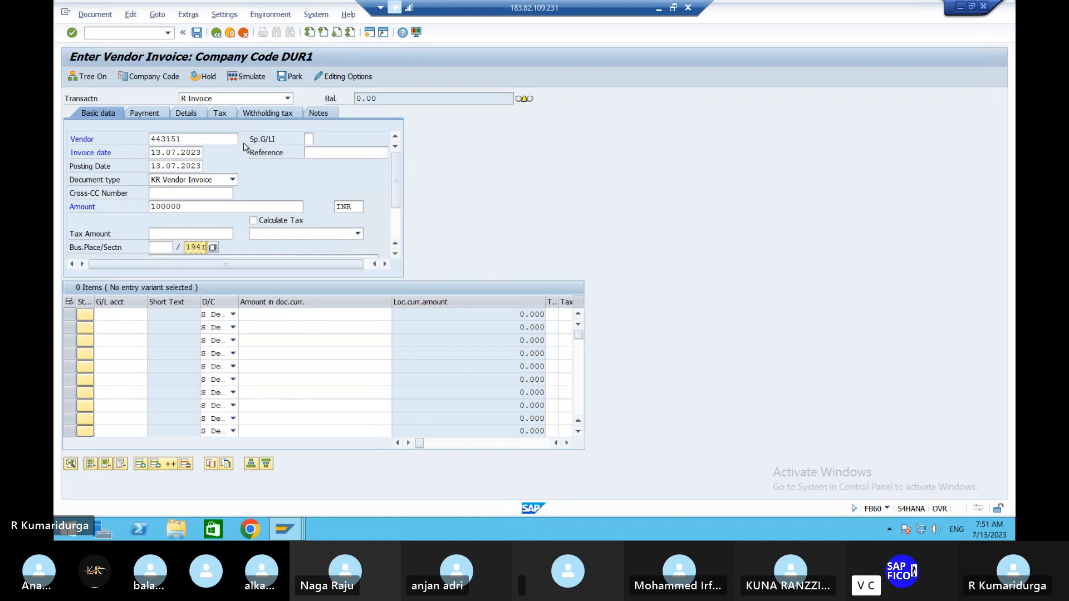
- Add a debit line item for the raw material G/L account that takes over the full invoice amount with *
click(127, 317)
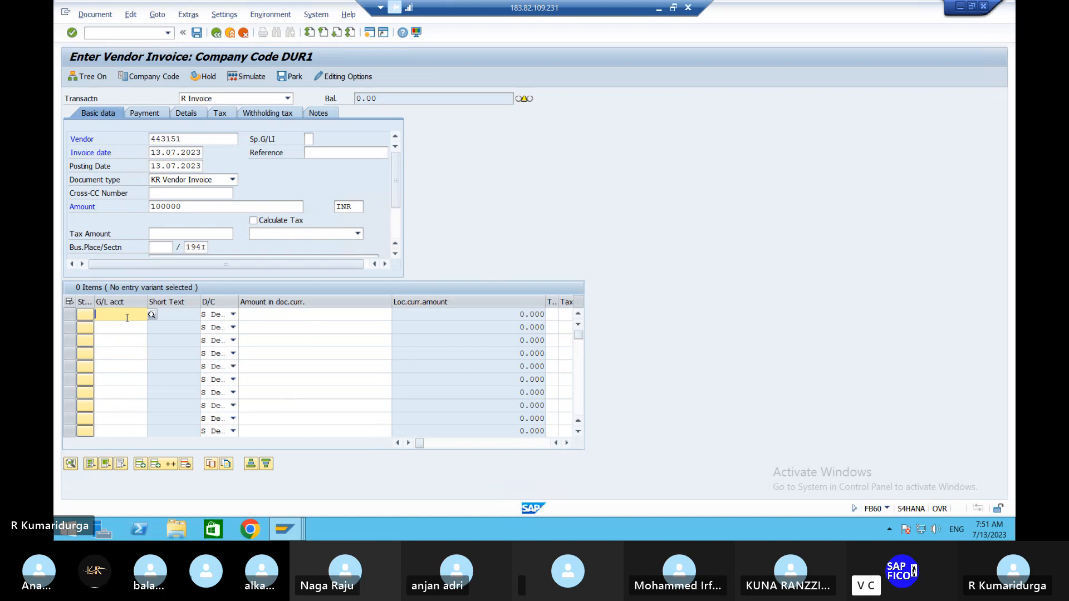
text(200101)
key(Tab)
key(Tab)
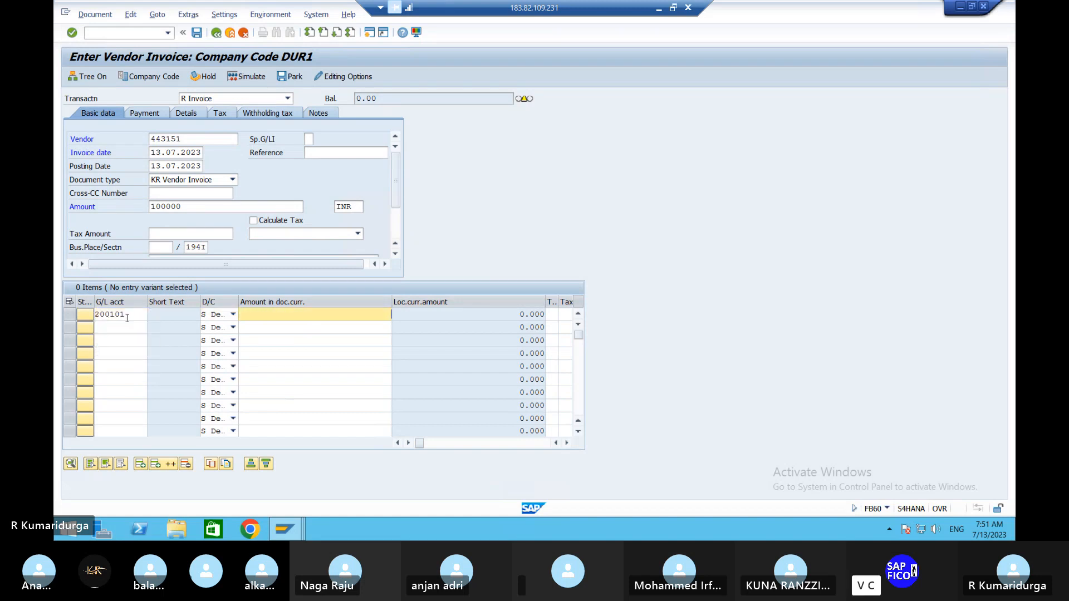
text(*)
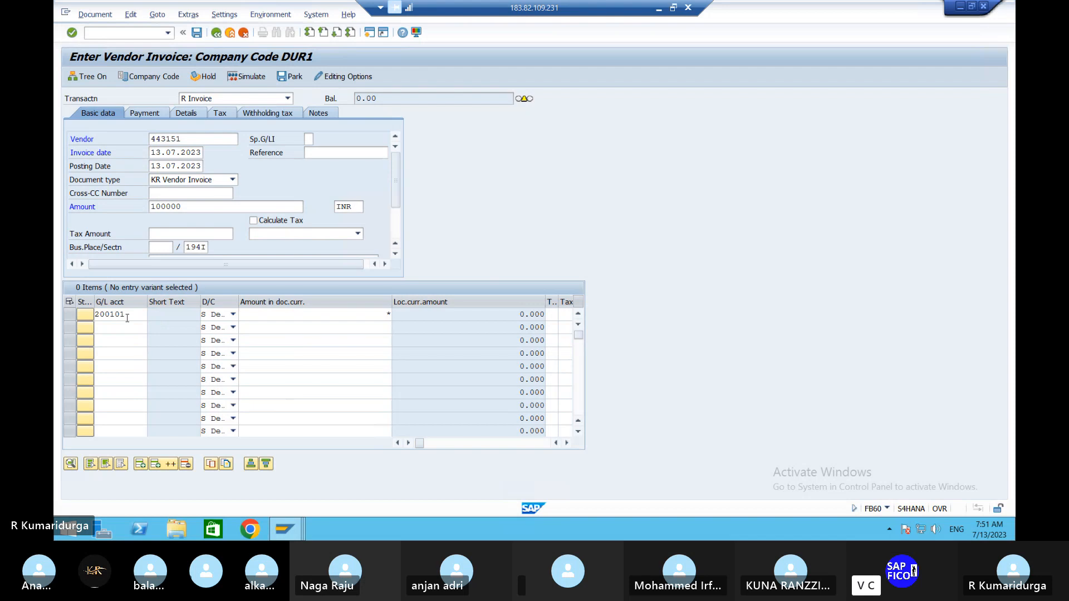
key(Return)
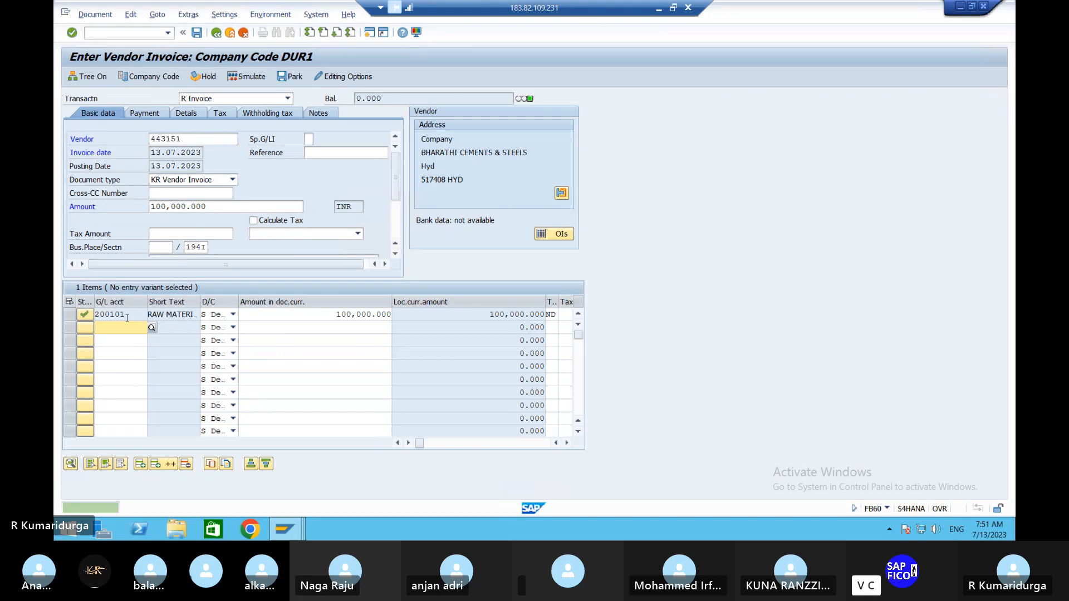
- Simulate the vendor invoice, accept the tax data check, and post the document
click(257, 80)
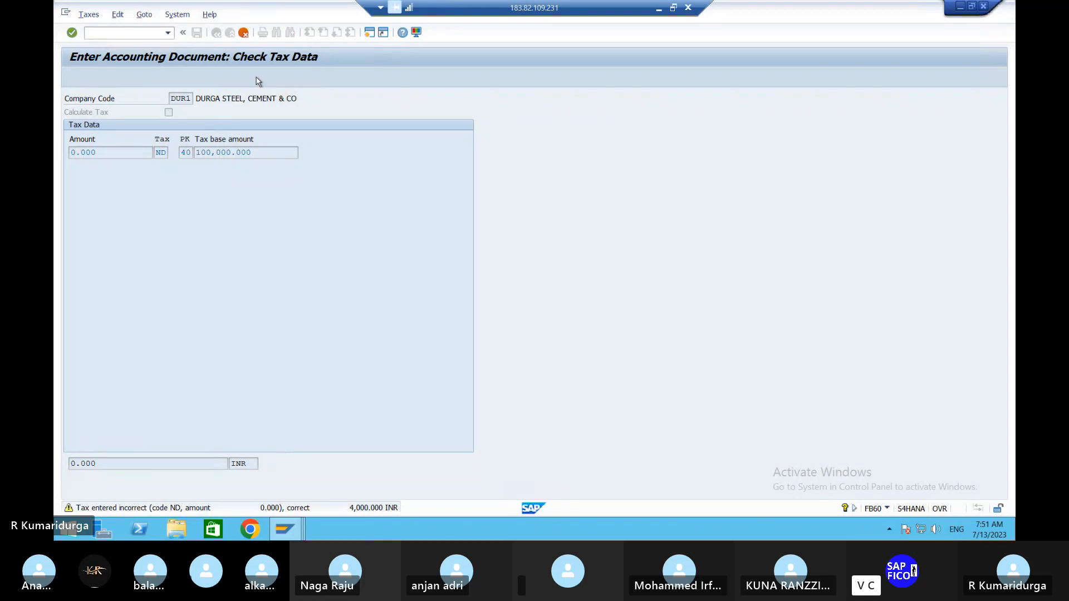
key(Return)
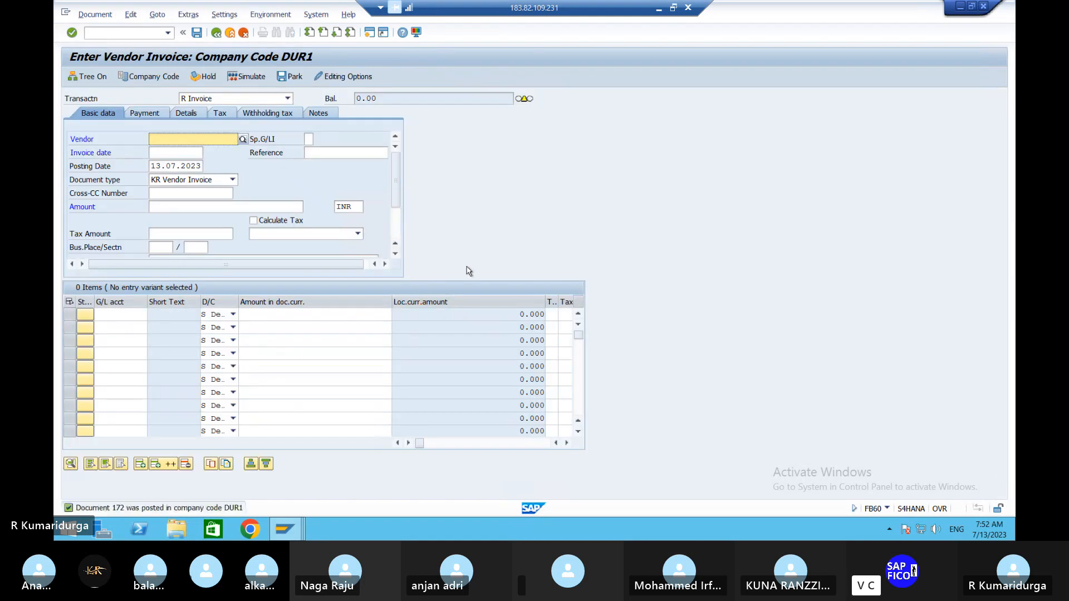
- Open the SAP Reference IMG and expand Financial Accounting Global Settings down to Extended Withholding Tax
click(114, 32)
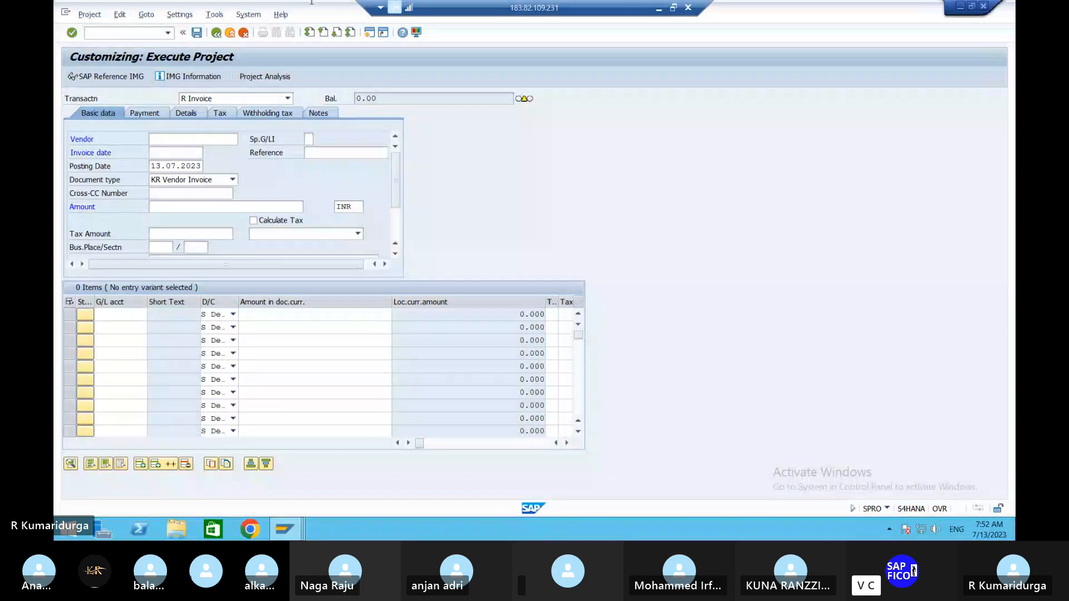
click(97, 77)
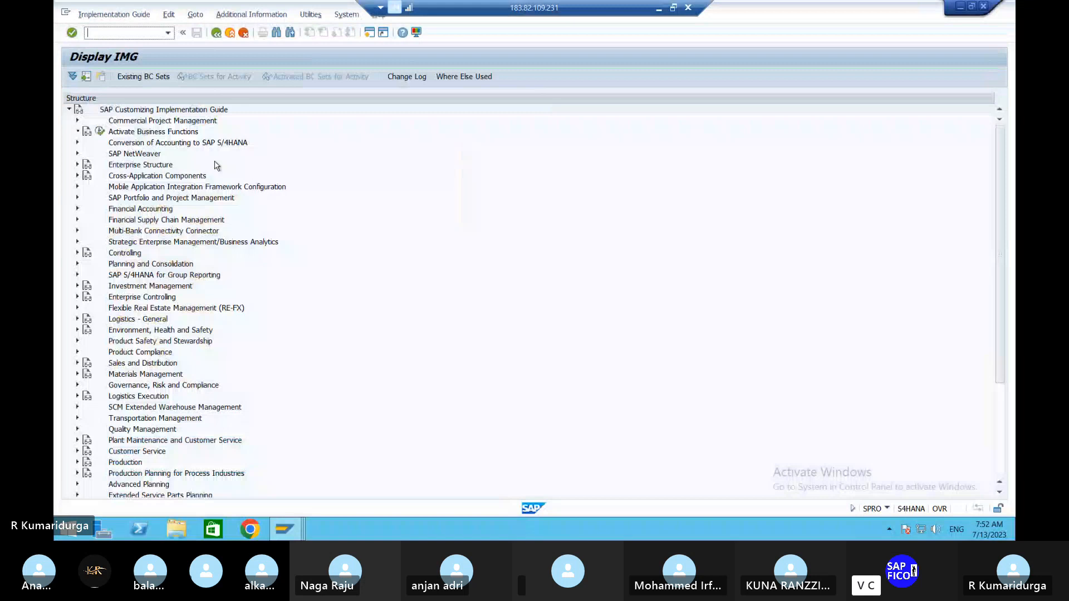
click(78, 209)
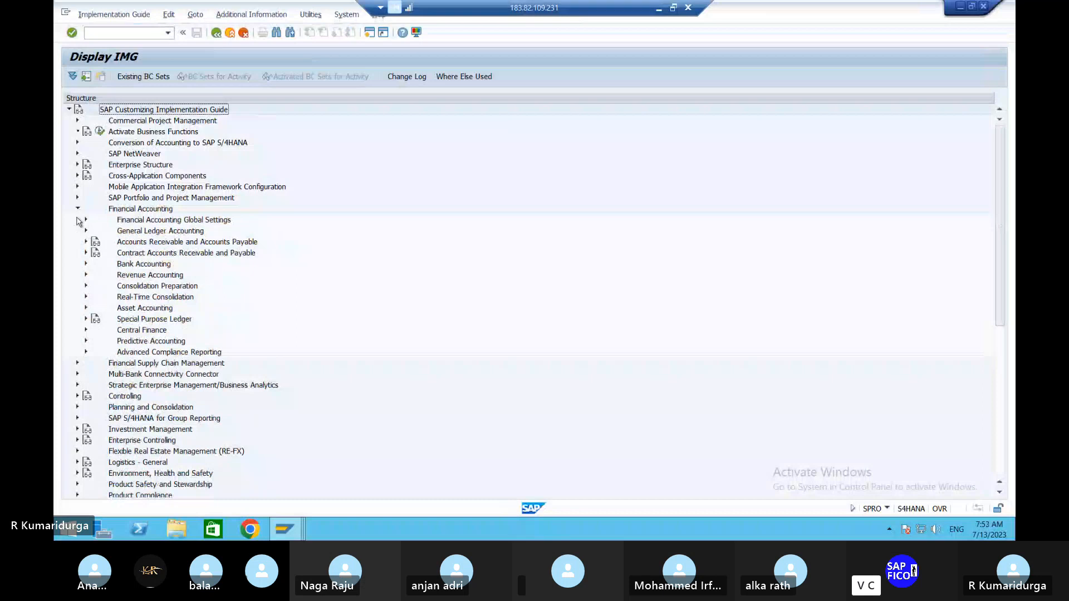
click(87, 220)
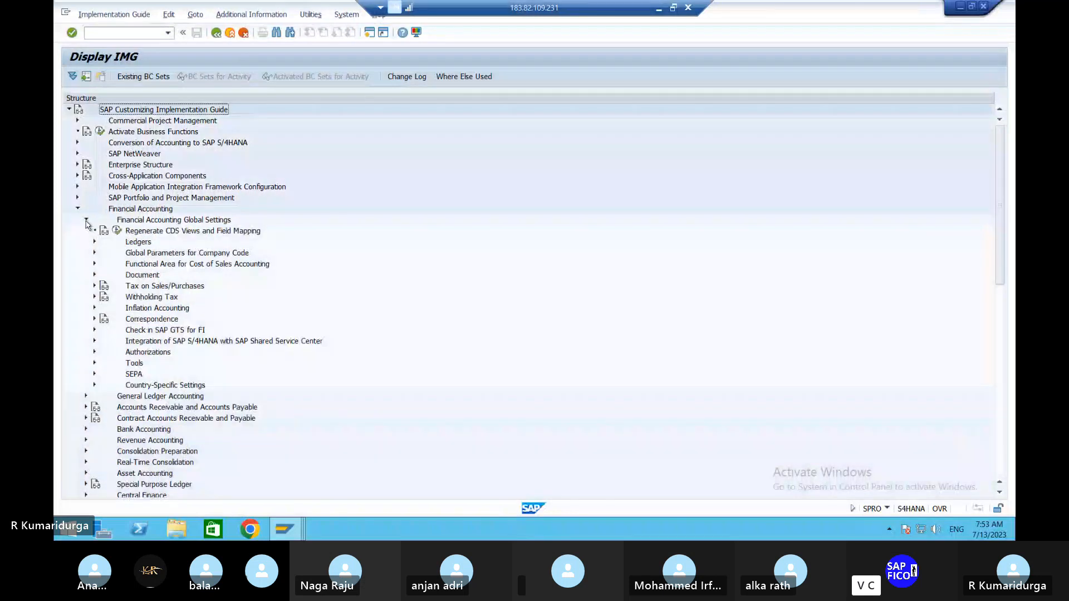
click(95, 298)
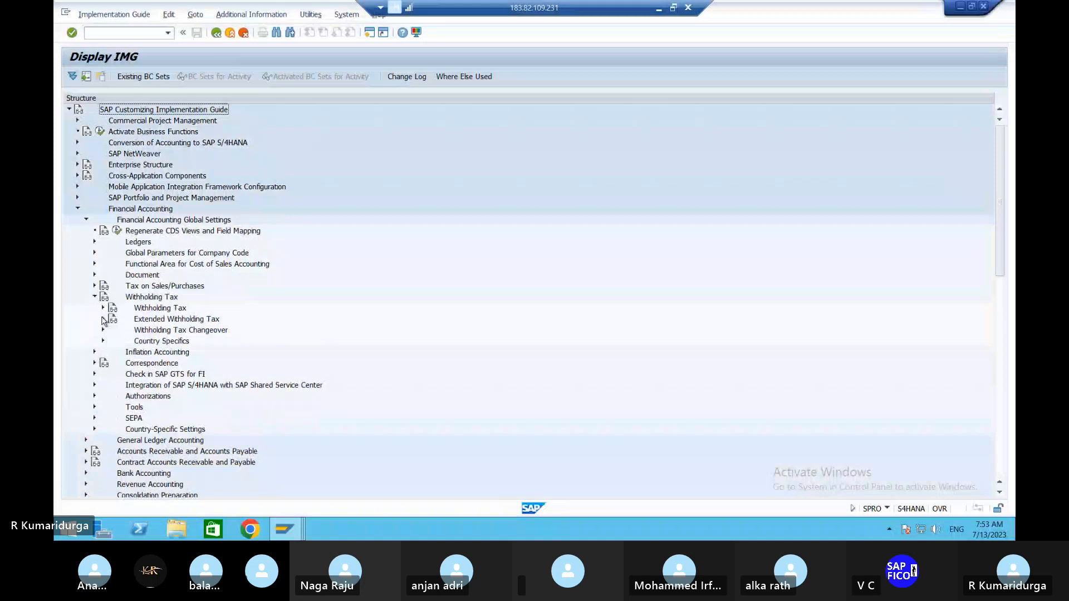
click(103, 319)
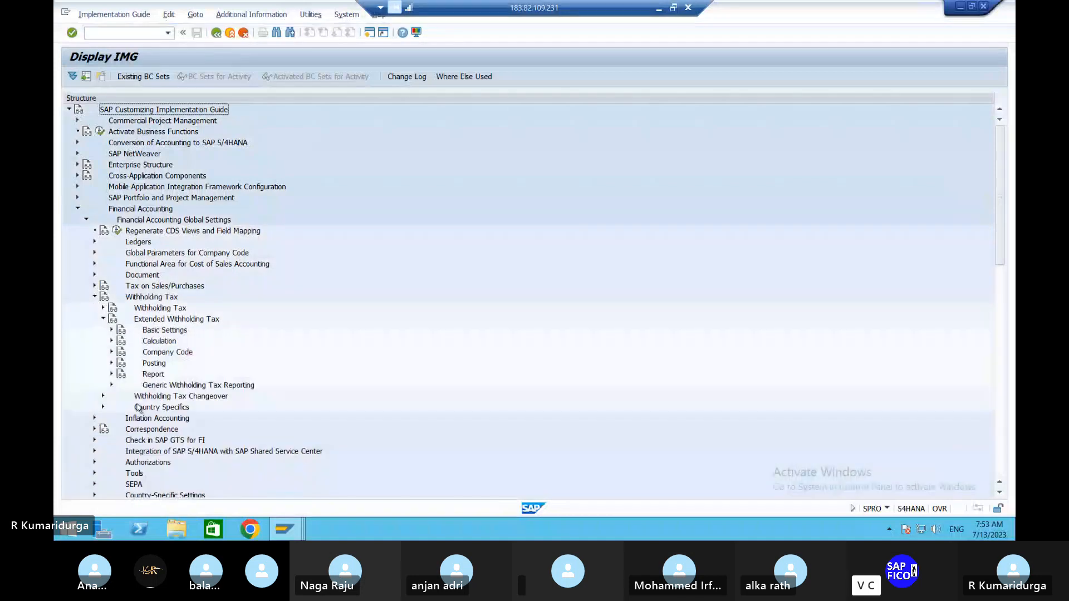
- Open the Define Withholding Tax Codes activity under Calculation for country key IN
click(112, 353)
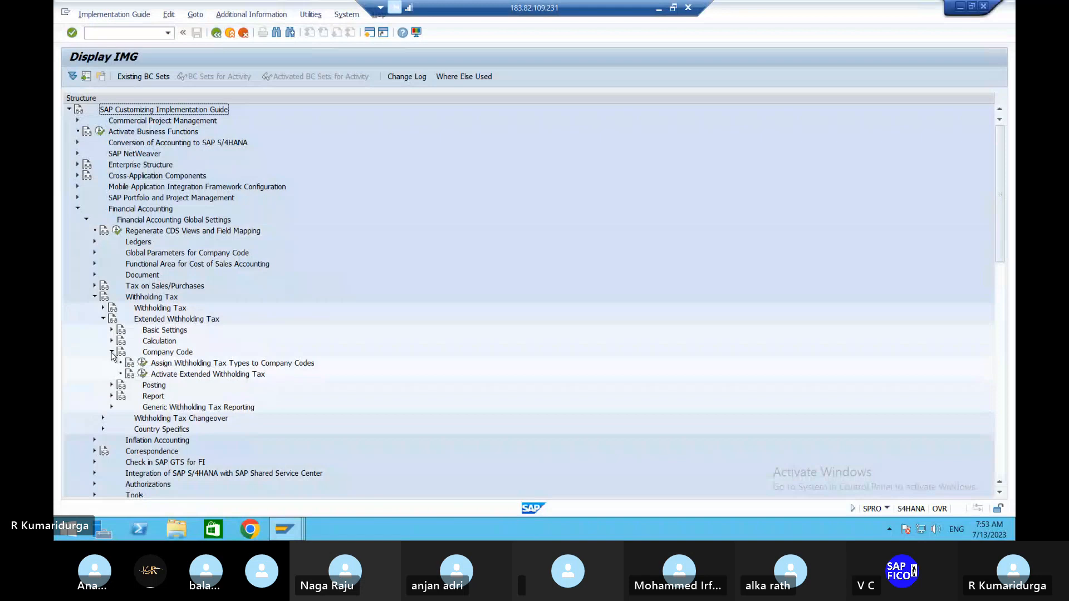
click(112, 353)
click(112, 331)
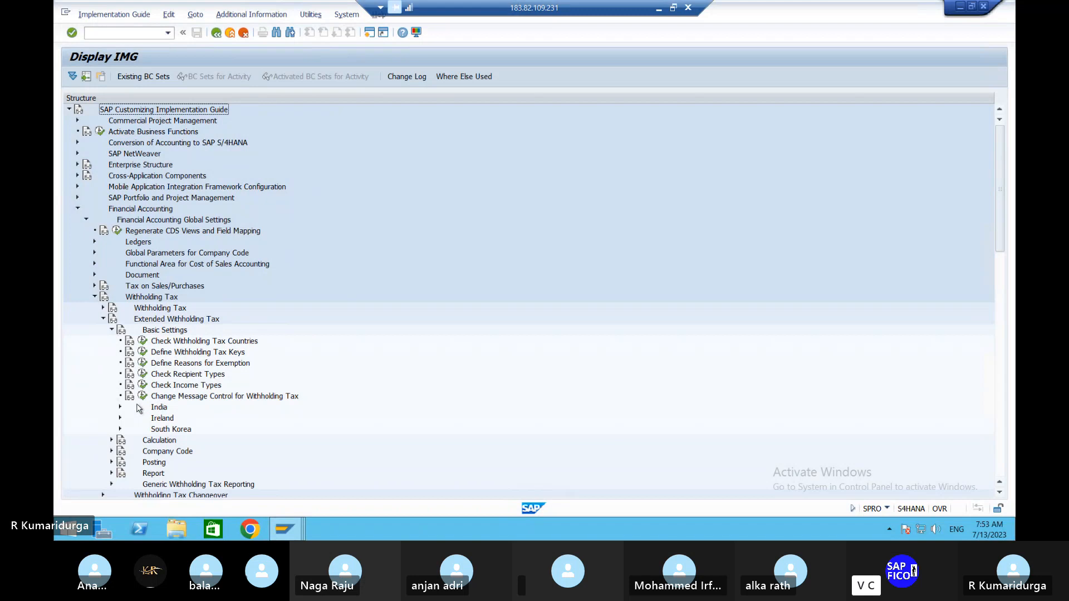
click(112, 331)
click(113, 341)
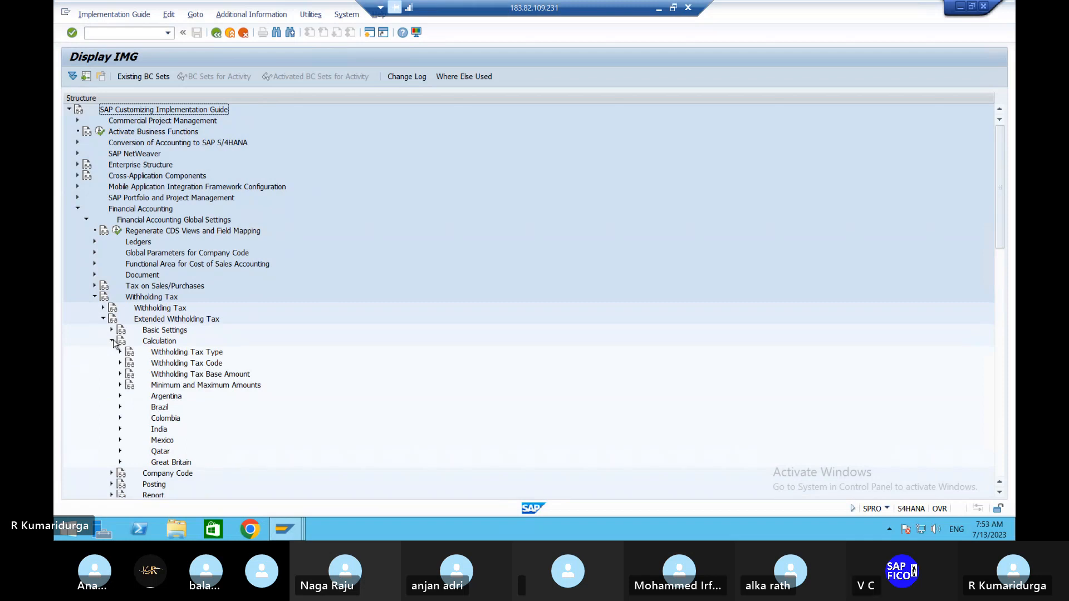
click(120, 363)
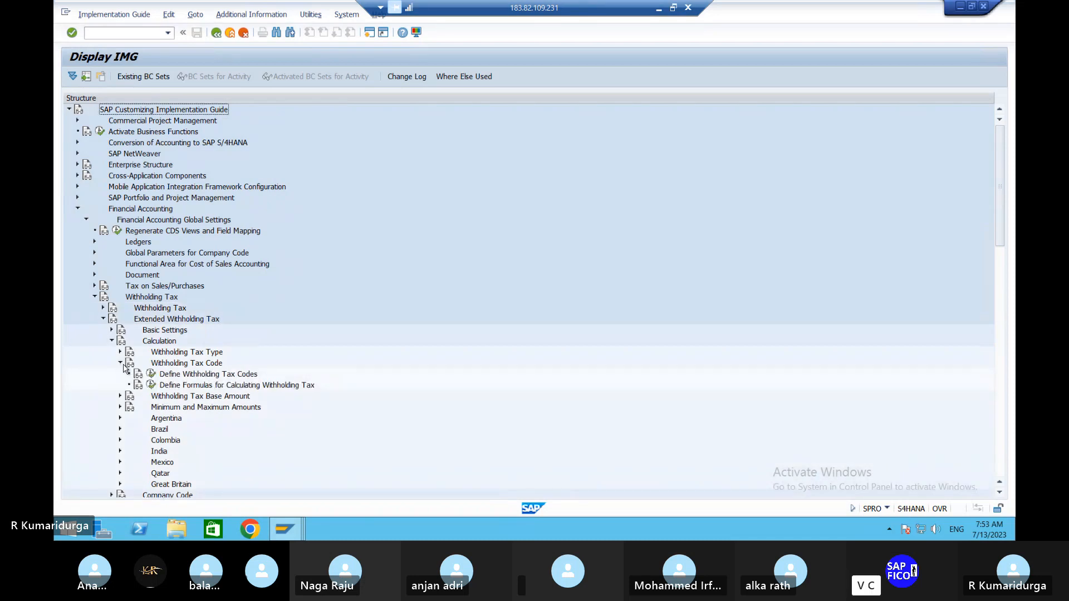
click(151, 373)
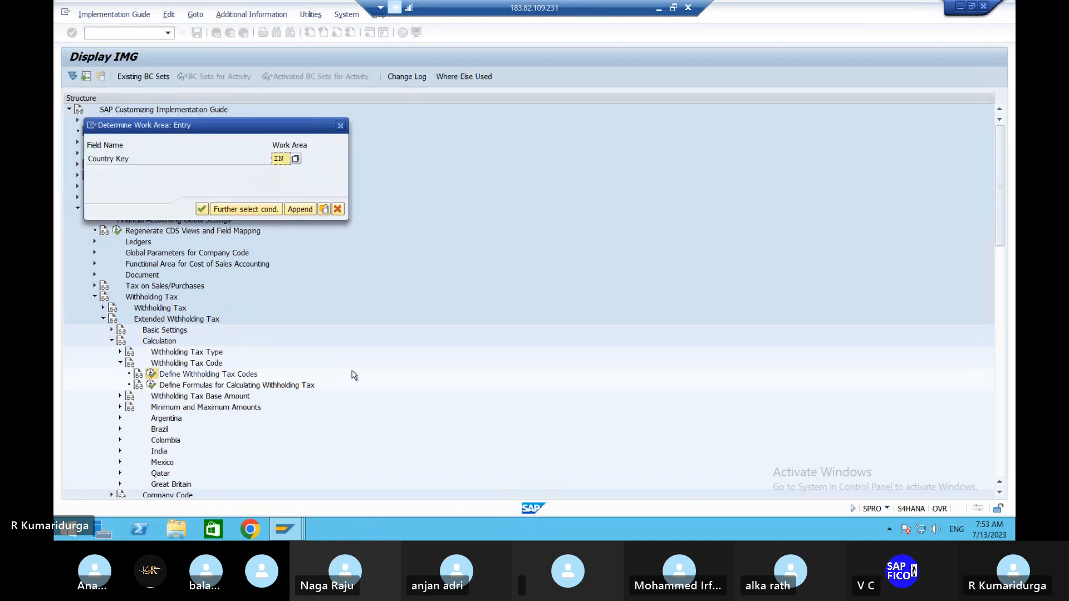
click(202, 209)
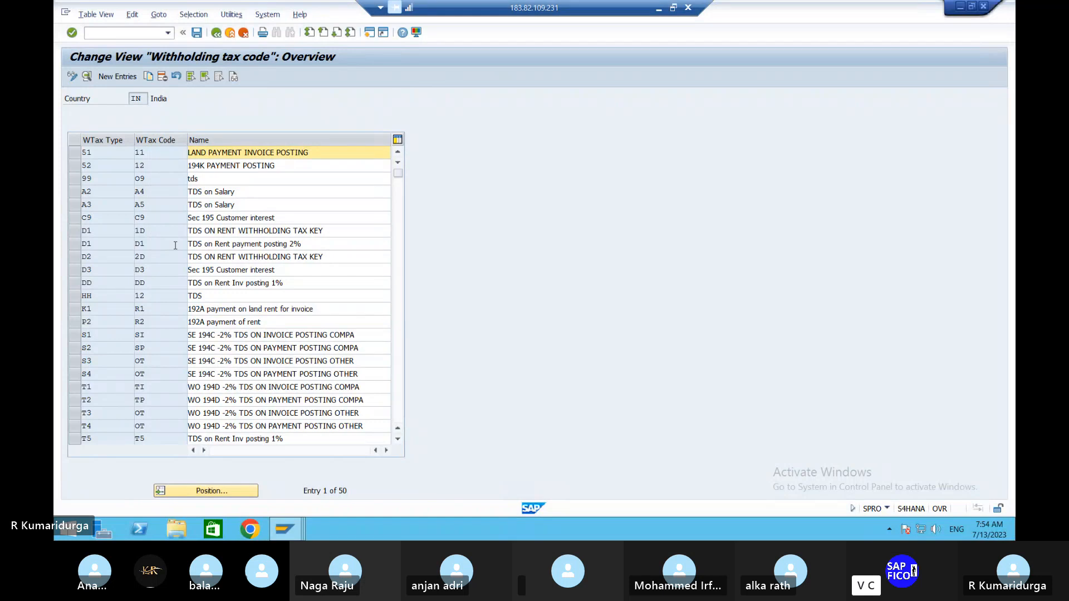
- Set the percentage subject to tax to 80 for withholding tax type D1, code 1D, and save it in the WITH HOLDING TAX DUR1 request
click(74, 230)
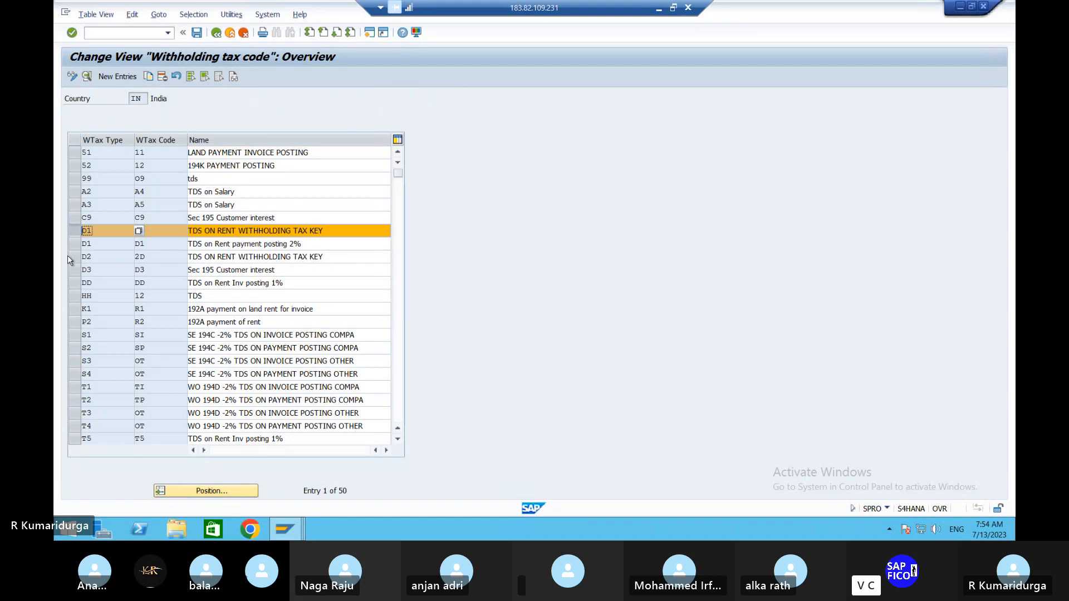
double_click(101, 236)
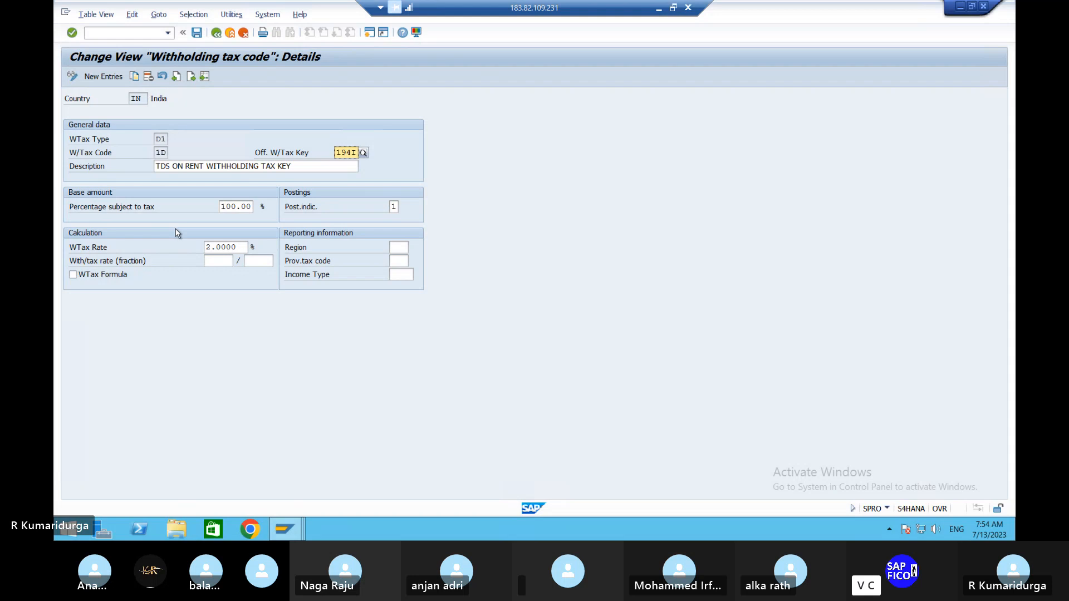
double_click(231, 208)
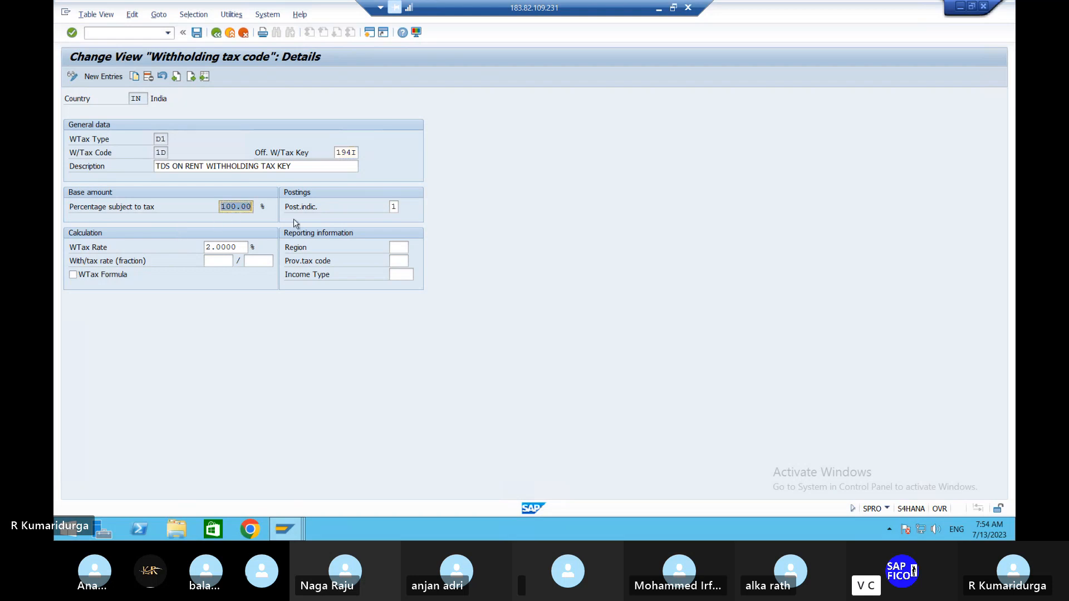
text(80)
key(Return)
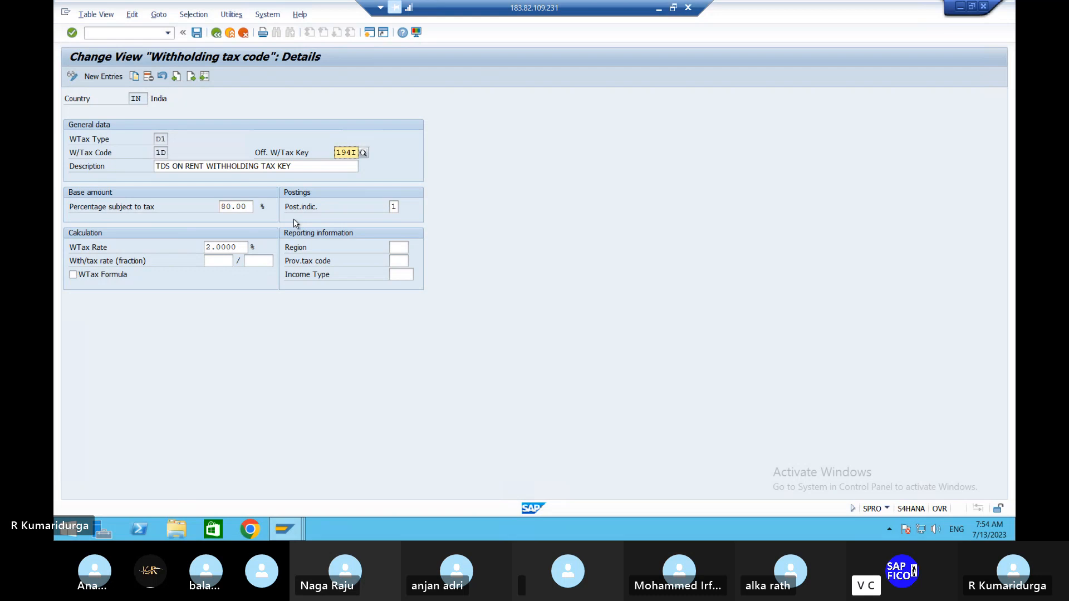
click(197, 34)
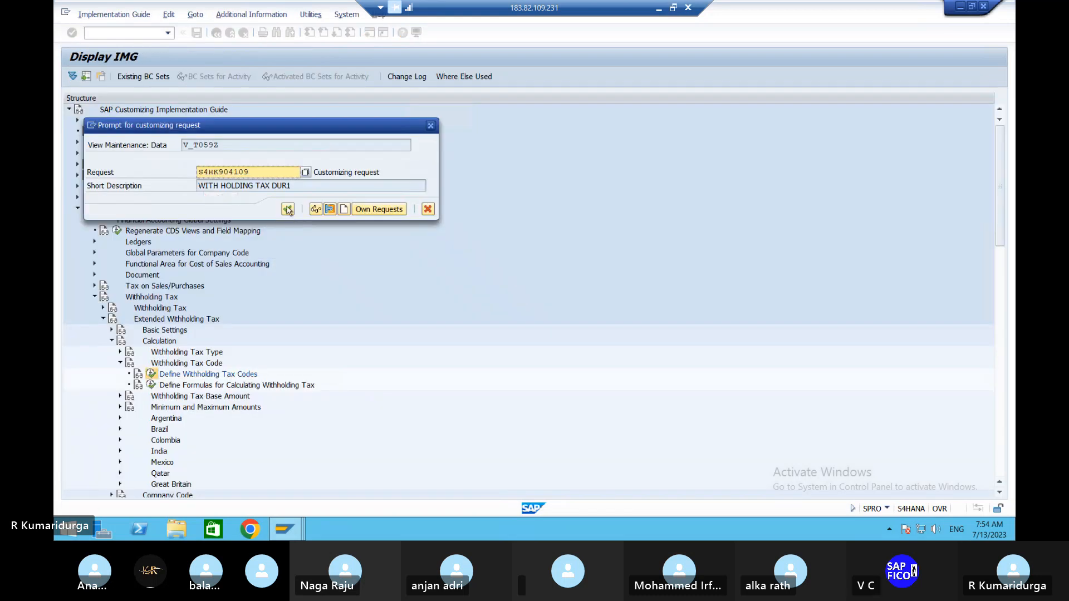
click(287, 209)
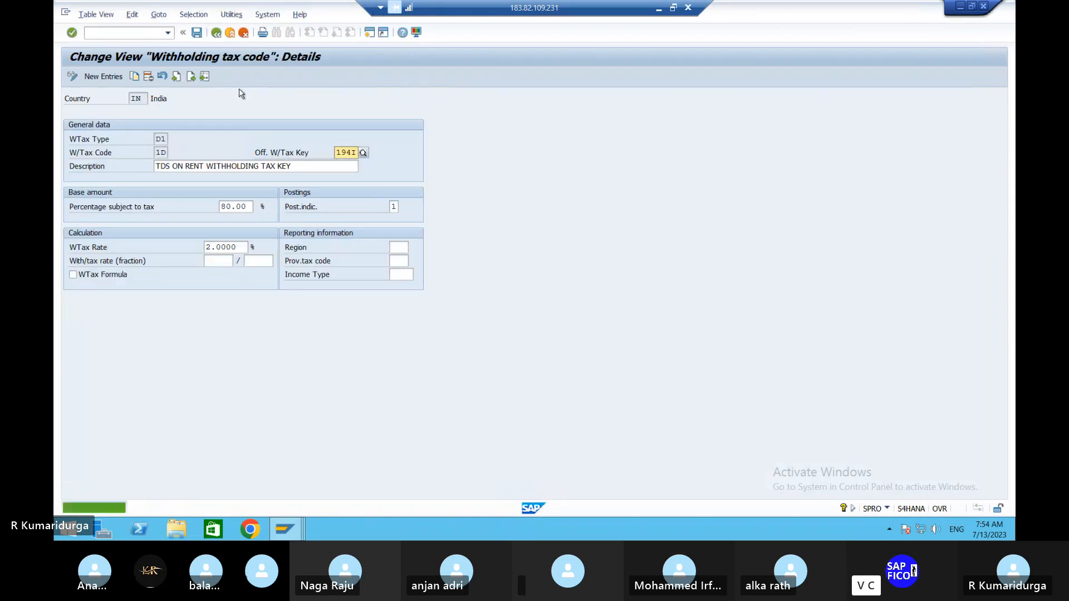
click(216, 33)
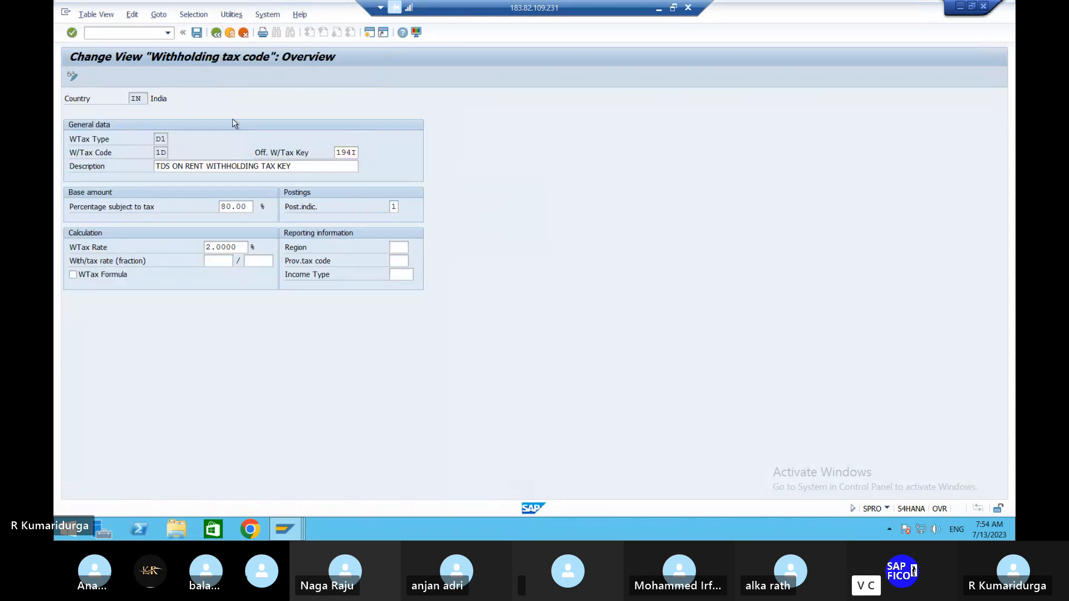
double_click(94, 256)
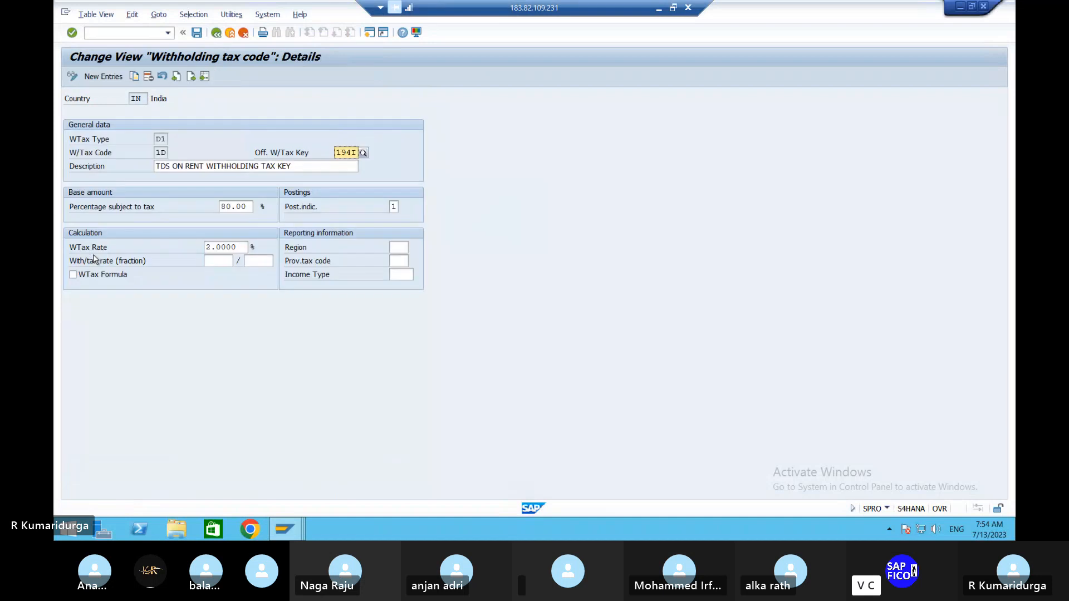
click(216, 33)
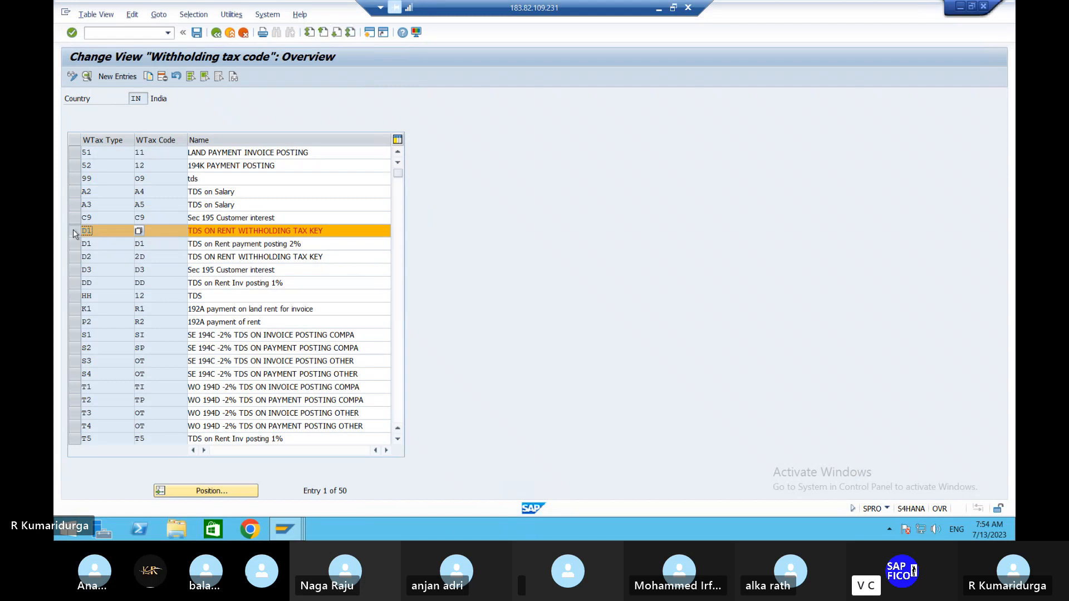
- Set the percentage subject to tax to 80 for withholding tax type D2, code 2D, and save the change
double_click(95, 257)
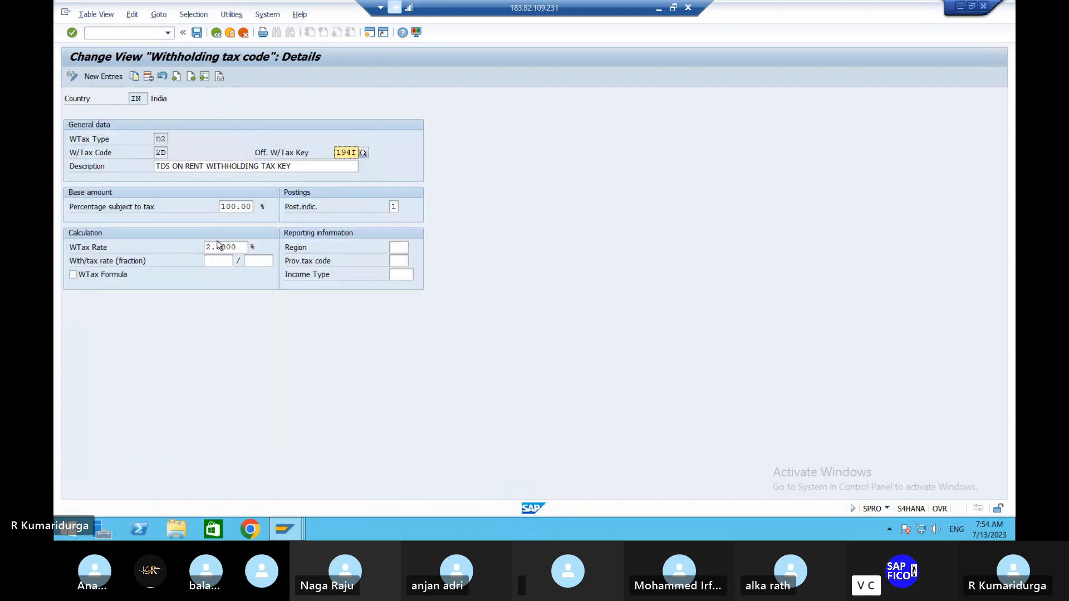
drag(221, 206, 286, 203)
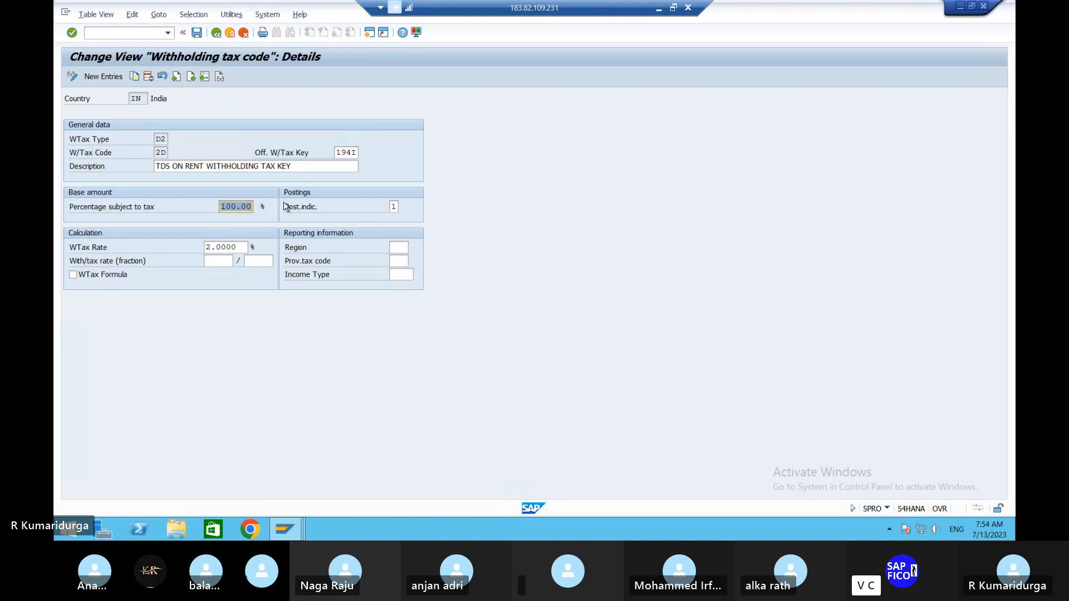
text(80)
key(Return)
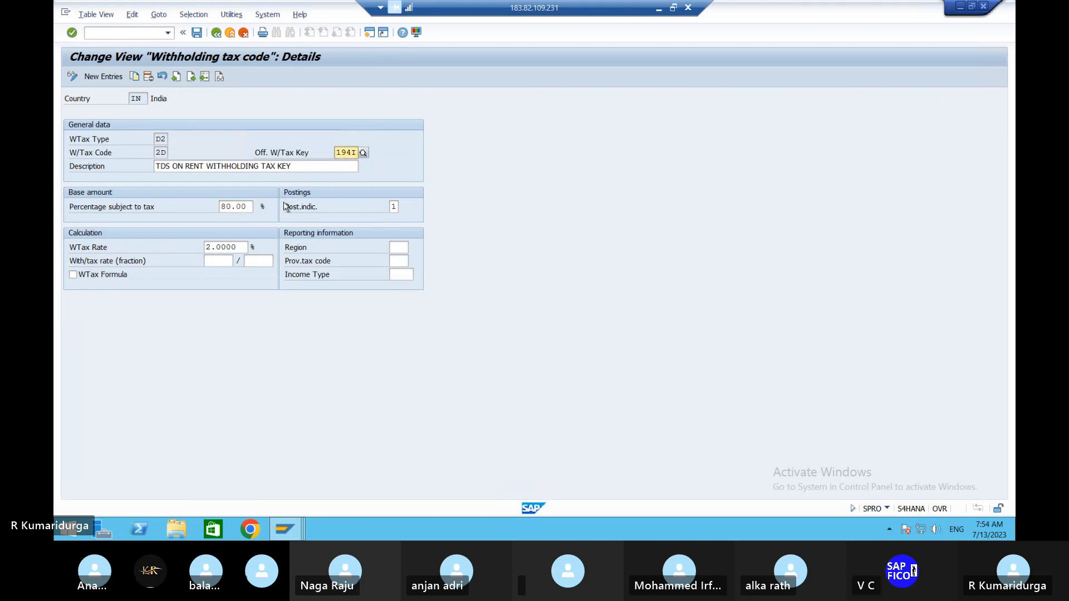
click(198, 34)
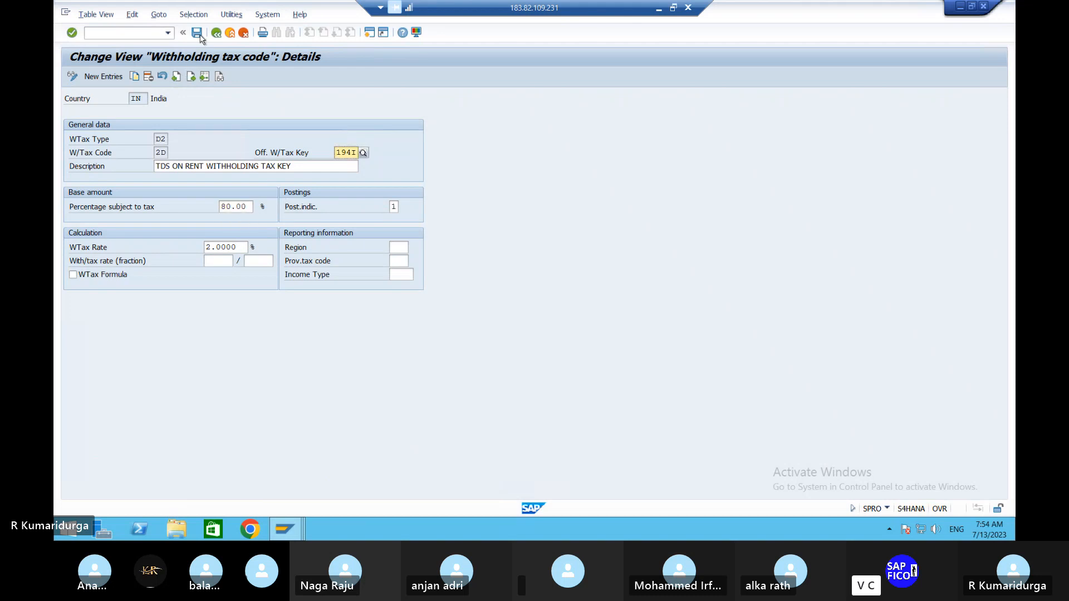
click(116, 32)
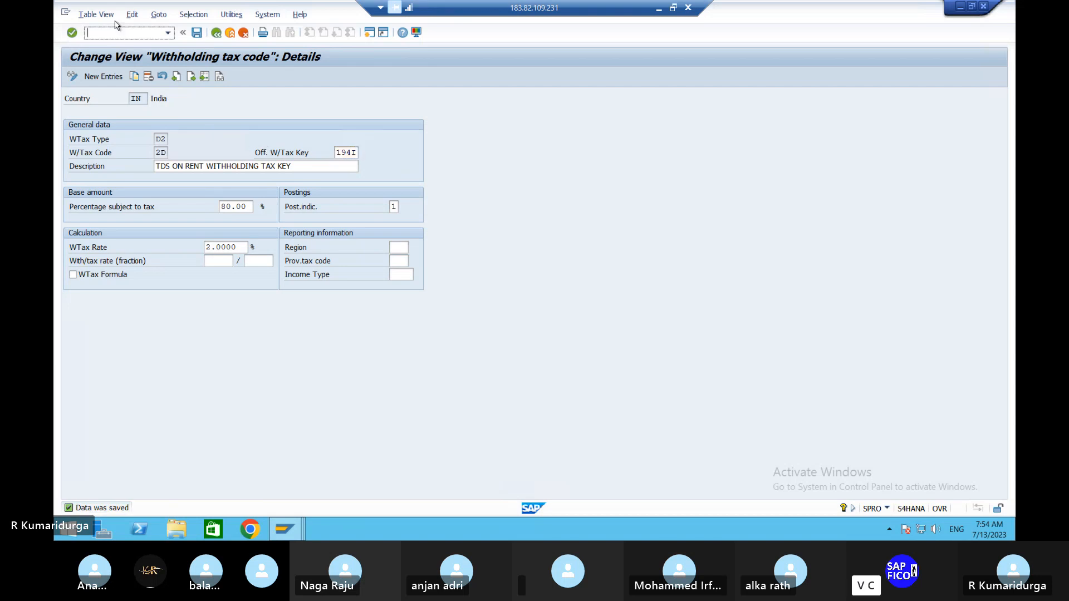
text(/NFB60)
key(Return)
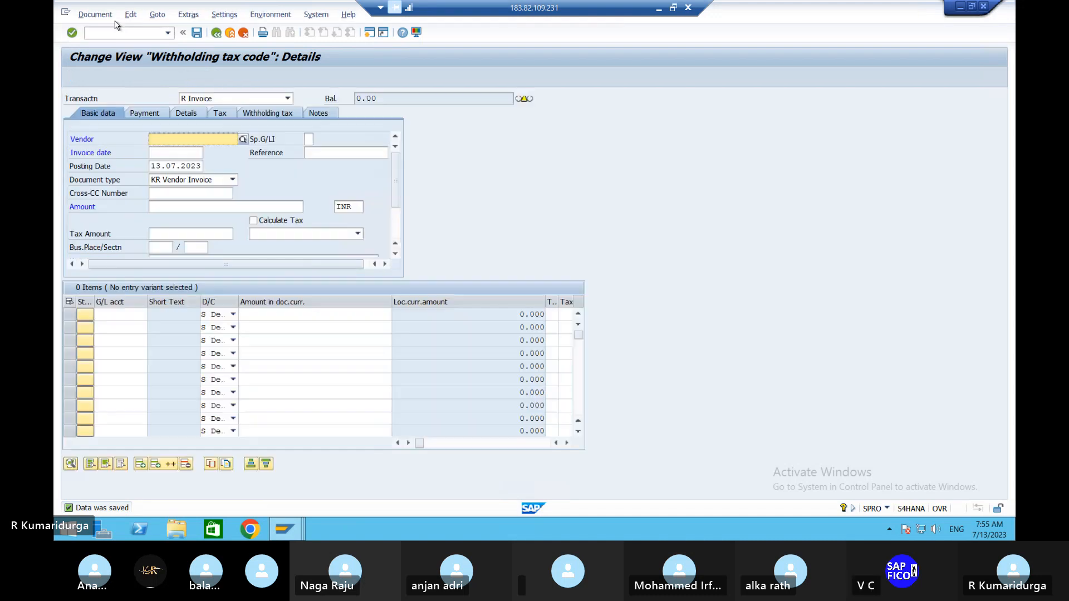
text(443151)
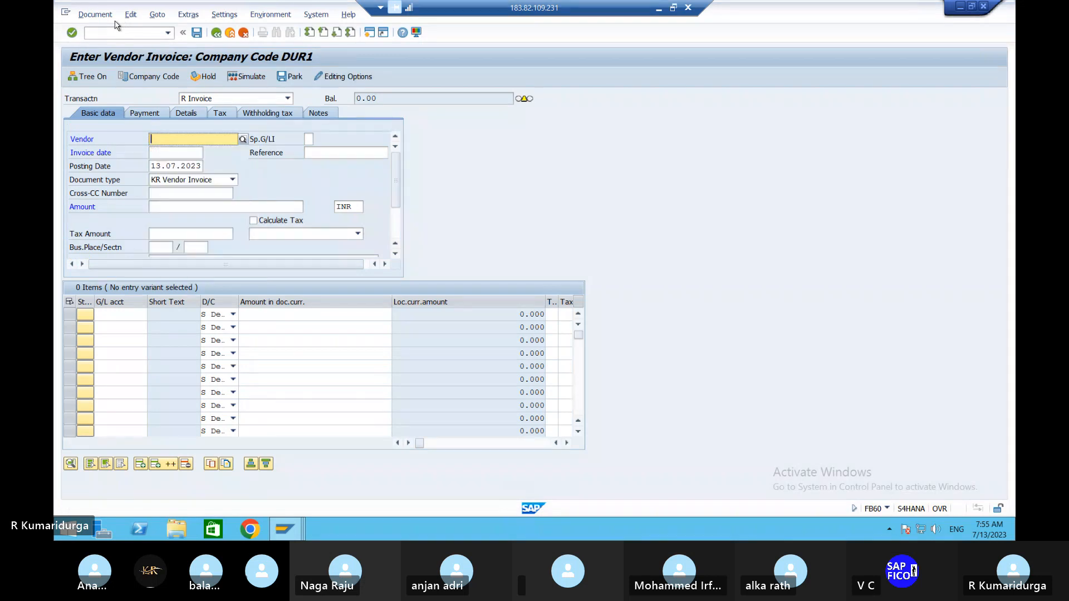
key(Tab)
key(Tab)
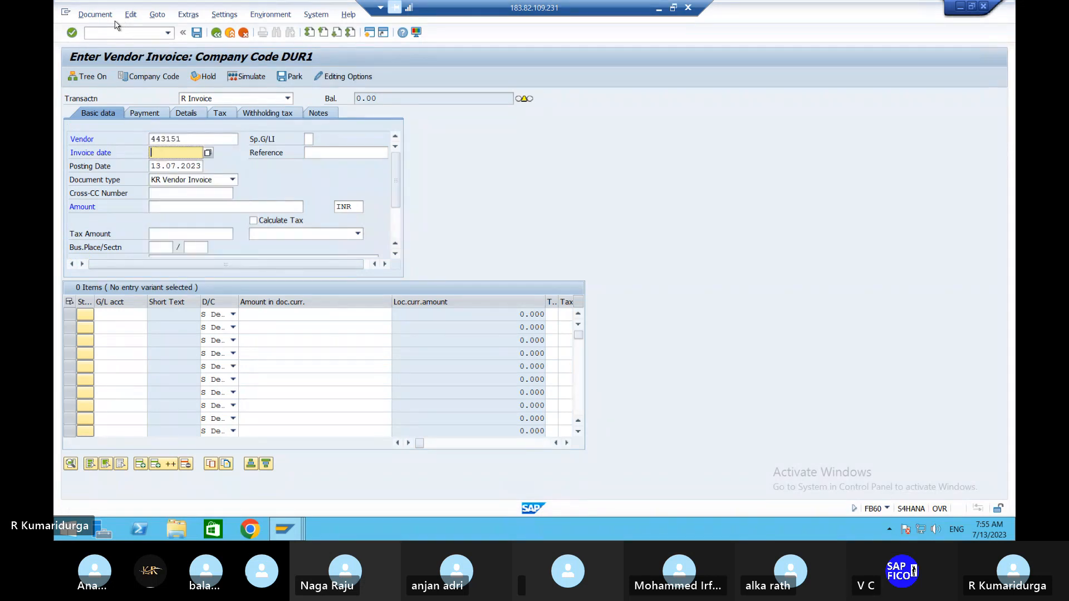
text(13.07.2023)
key(Tab)
key(Tab)
key(Tab)
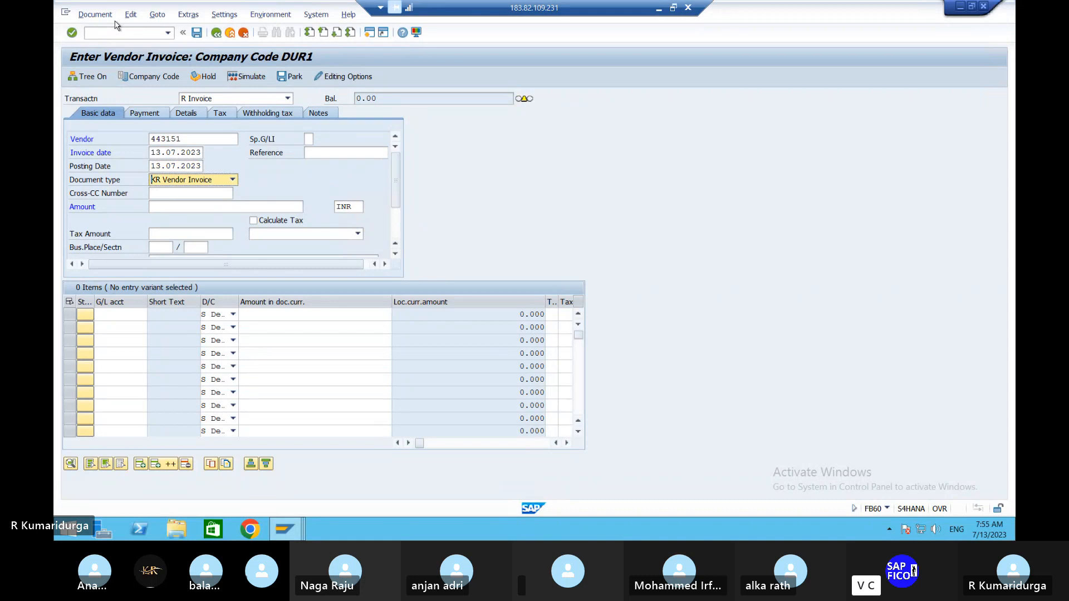
key(Tab)
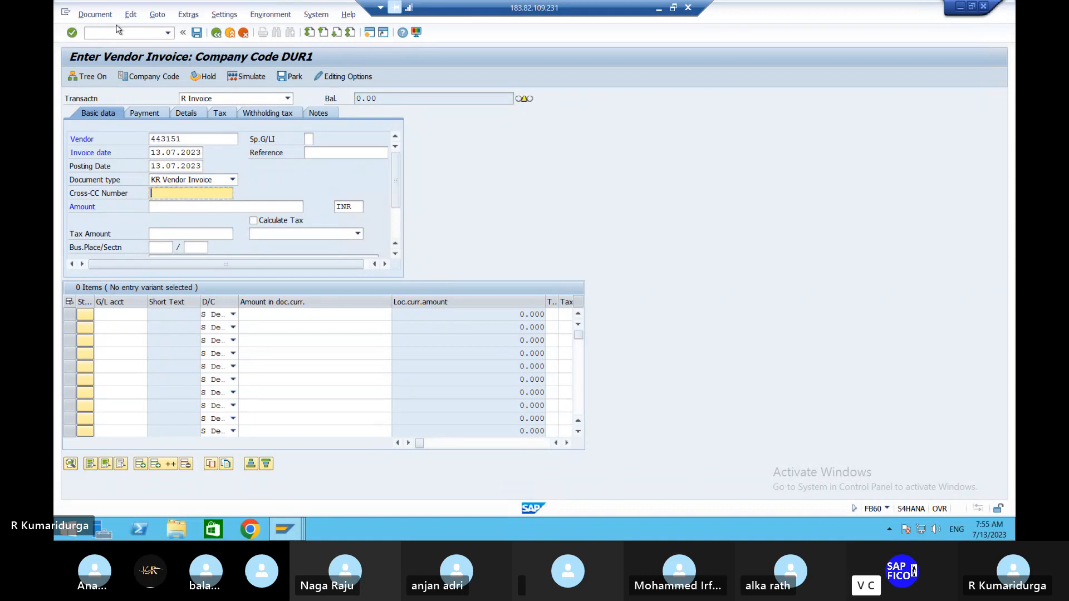
- Leave the vendor invoice entry without posting and open the Maintain Business Partner transaction BP
click(130, 34)
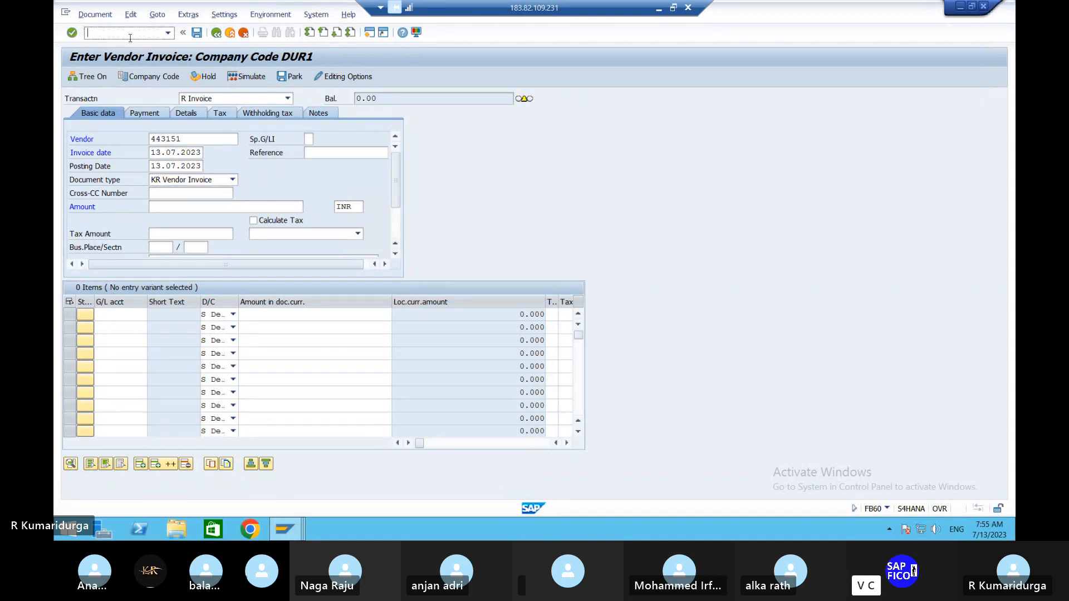
text(/n)
key(Return)
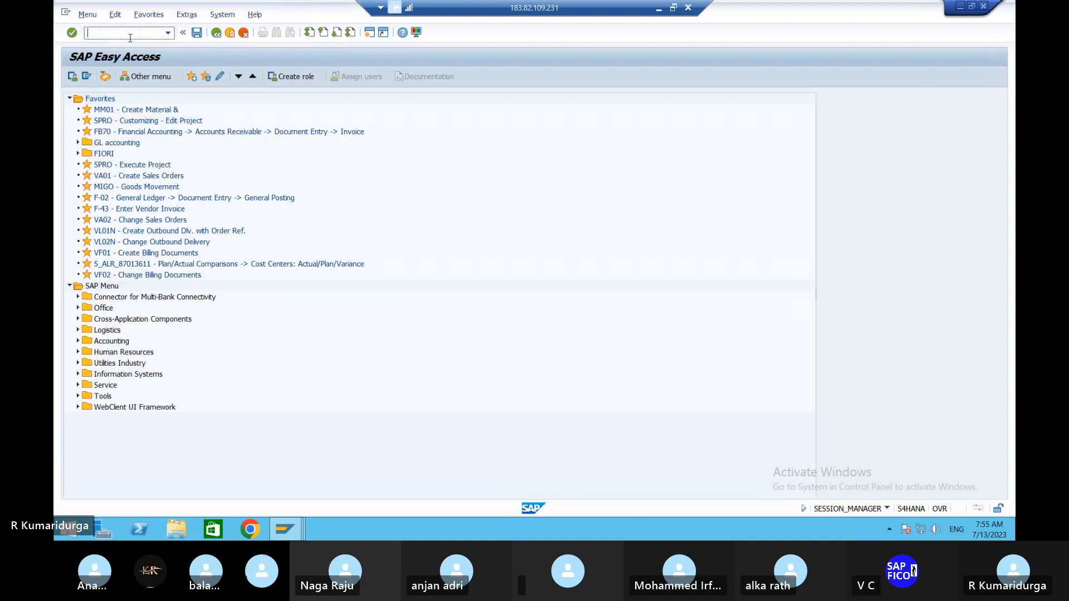
text(BP)
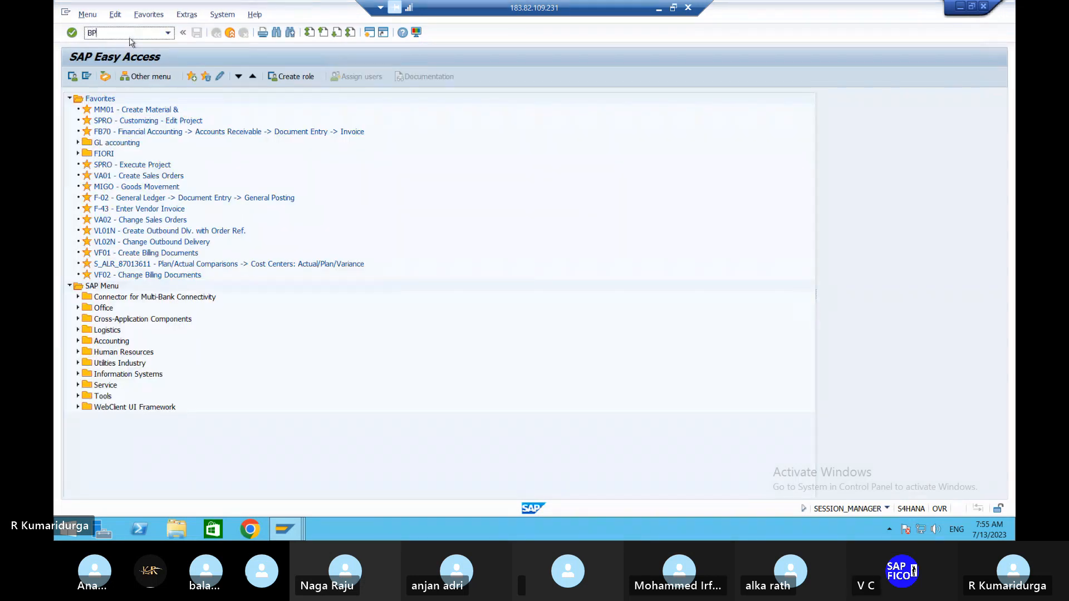
key(Return)
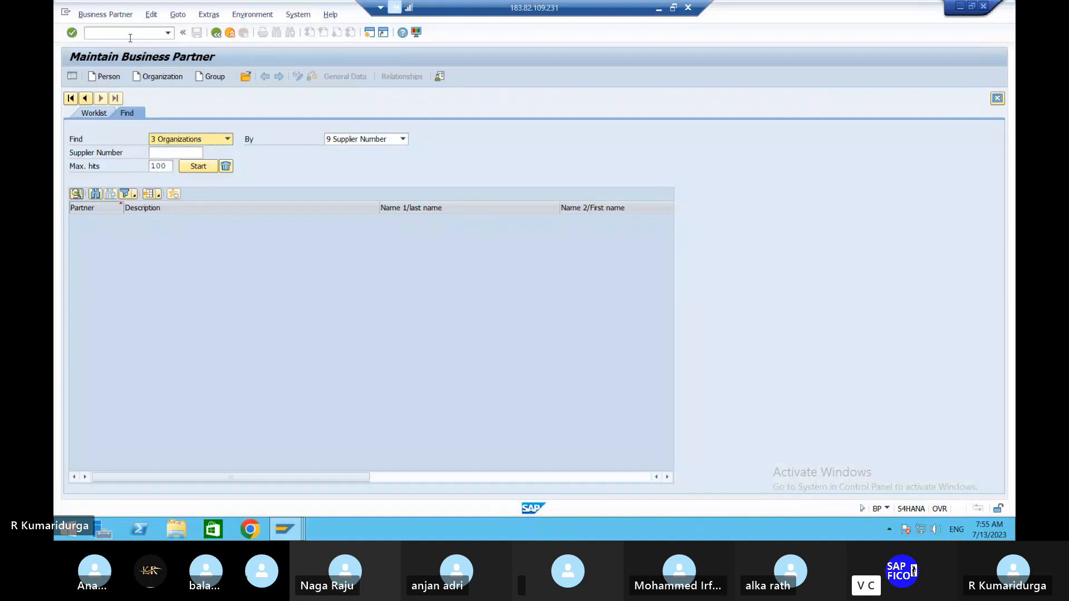
click(169, 77)
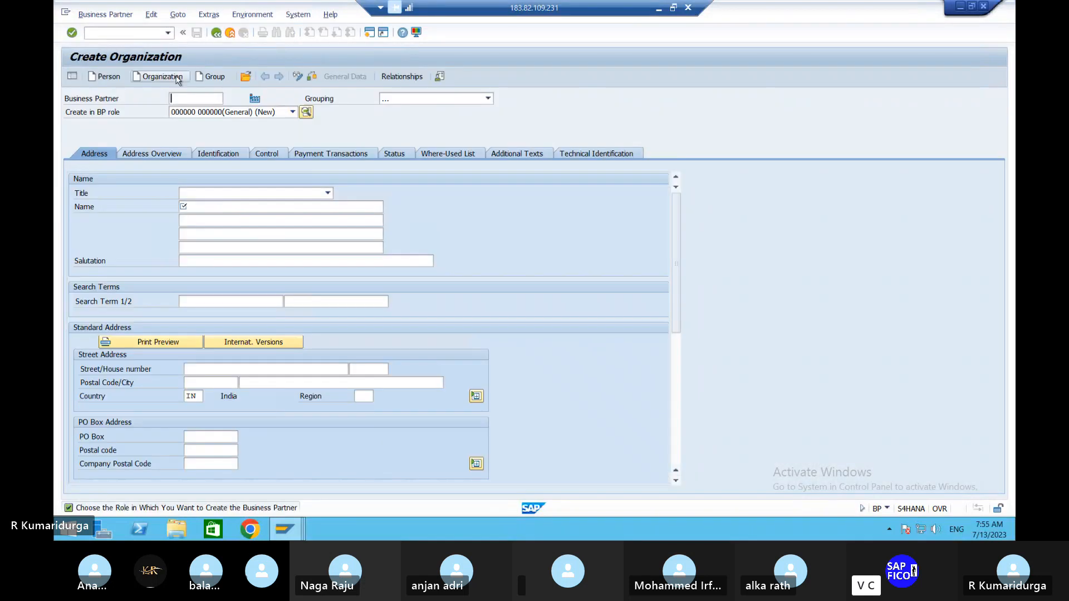
click(219, 34)
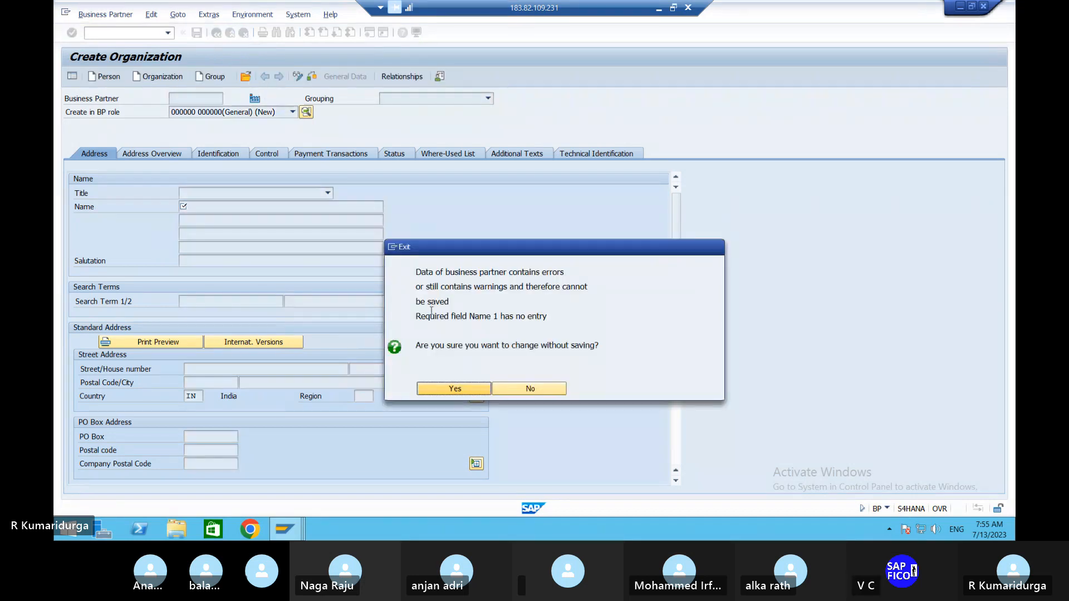
click(454, 387)
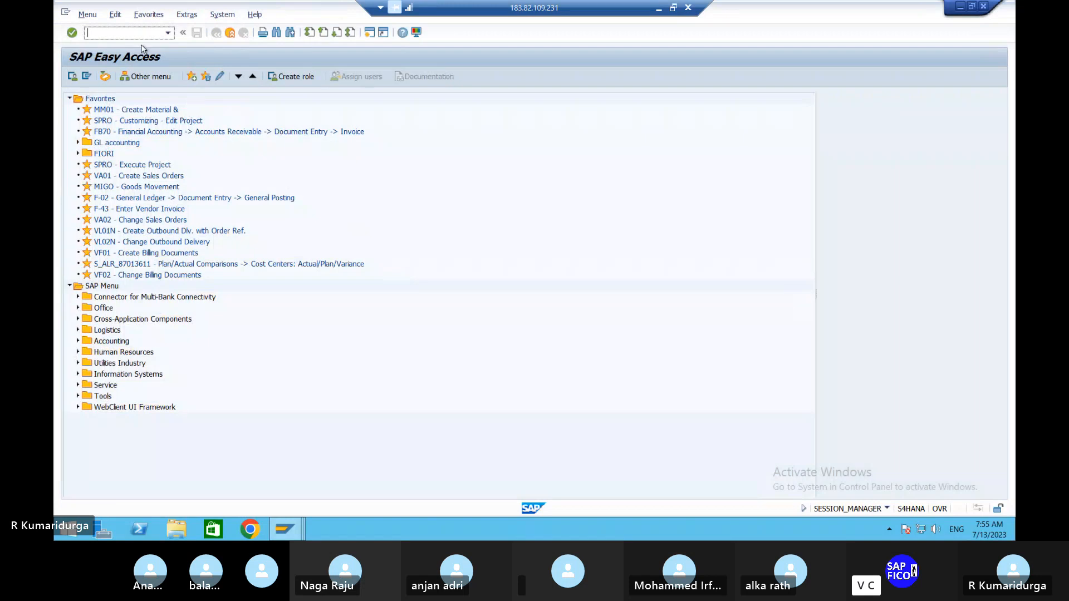
text(BP)
key(Return)
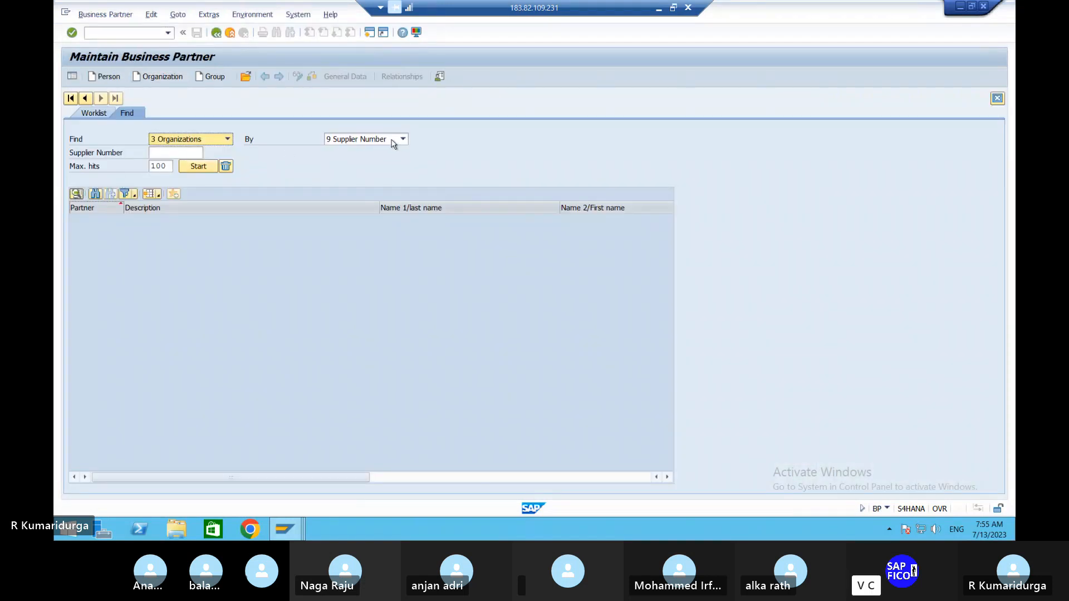
- Find the DUR1 supplier SIVASAKTHI CEMENTS by supplier number and open its business partner record
click(186, 151)
click(208, 153)
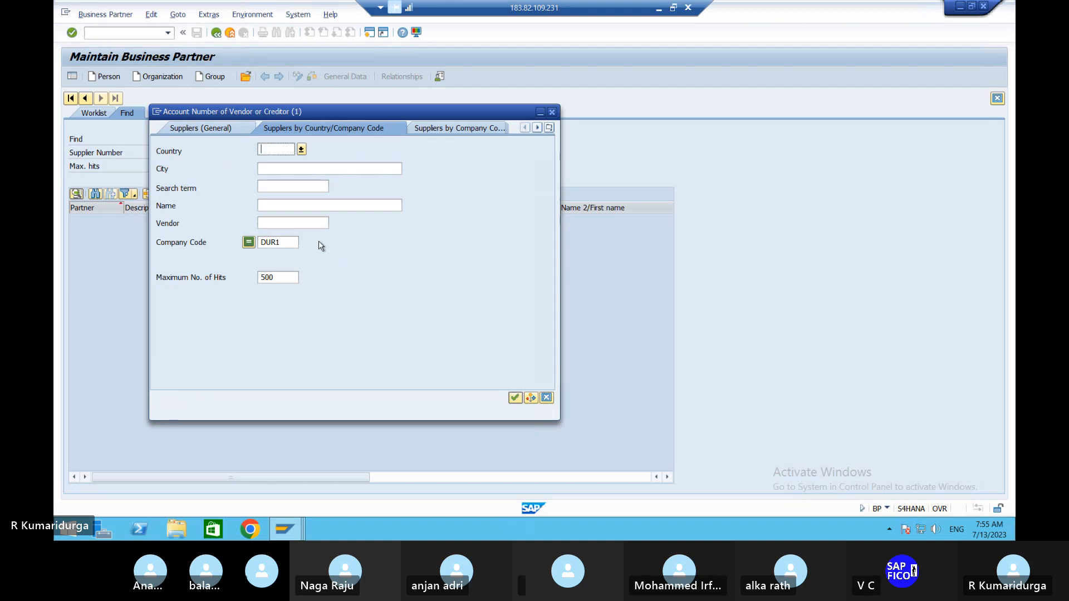
key(Return)
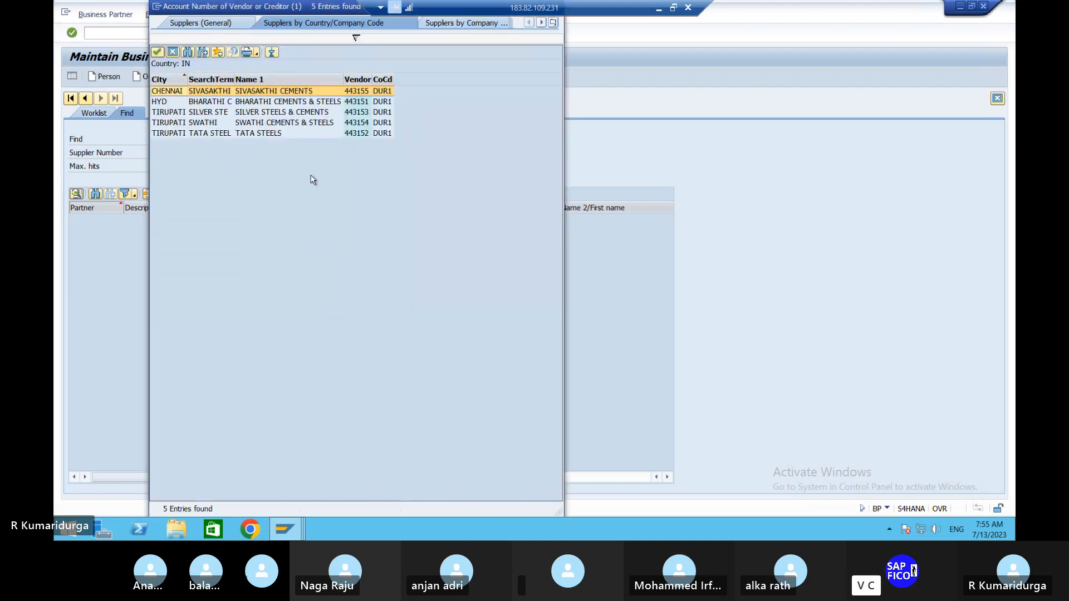
double_click(308, 92)
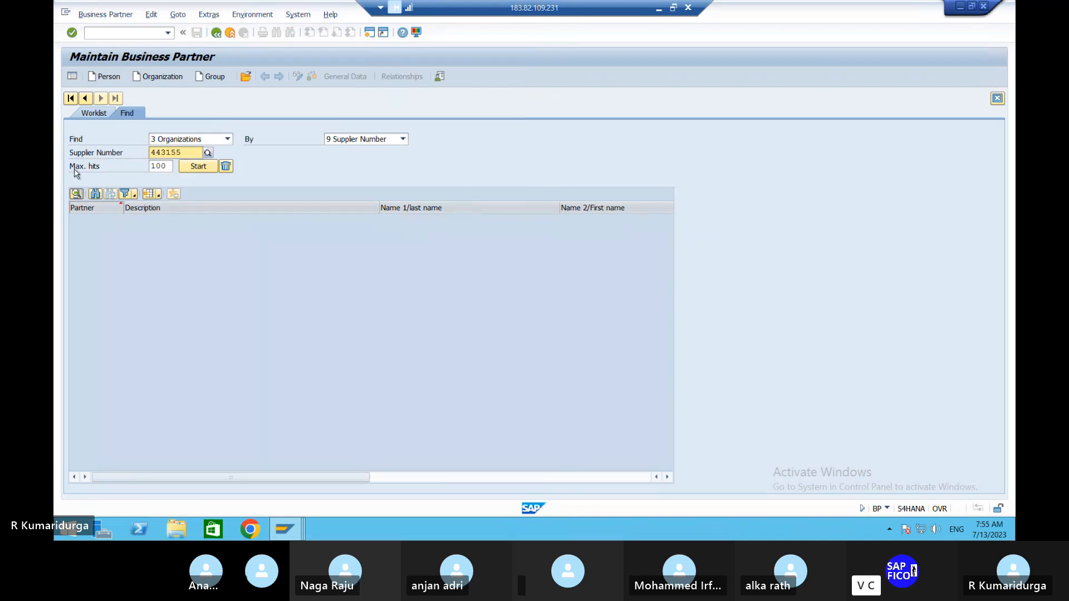
key(Return)
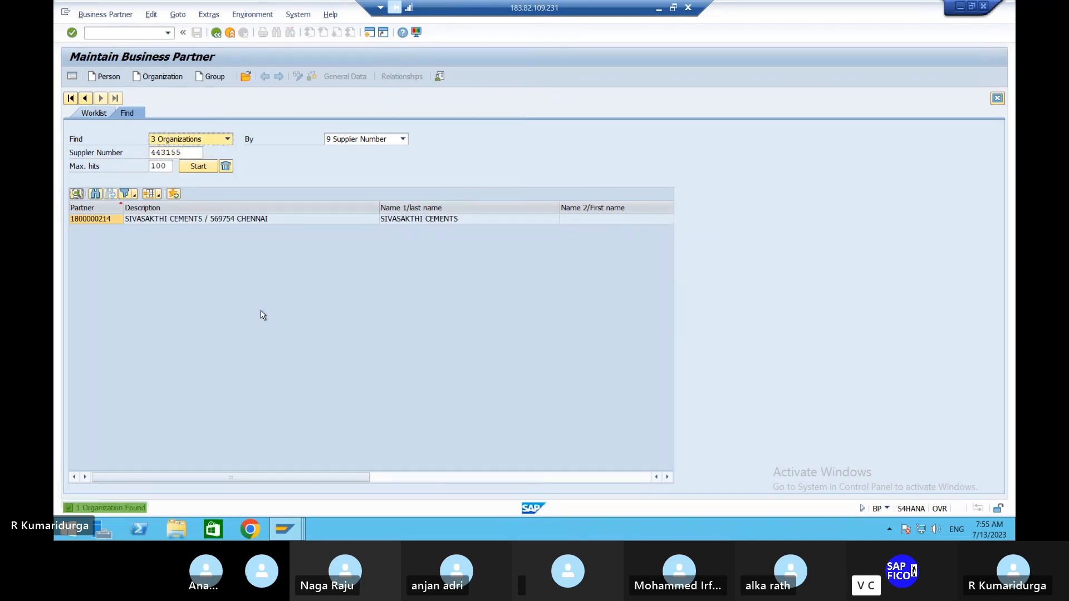
double_click(184, 219)
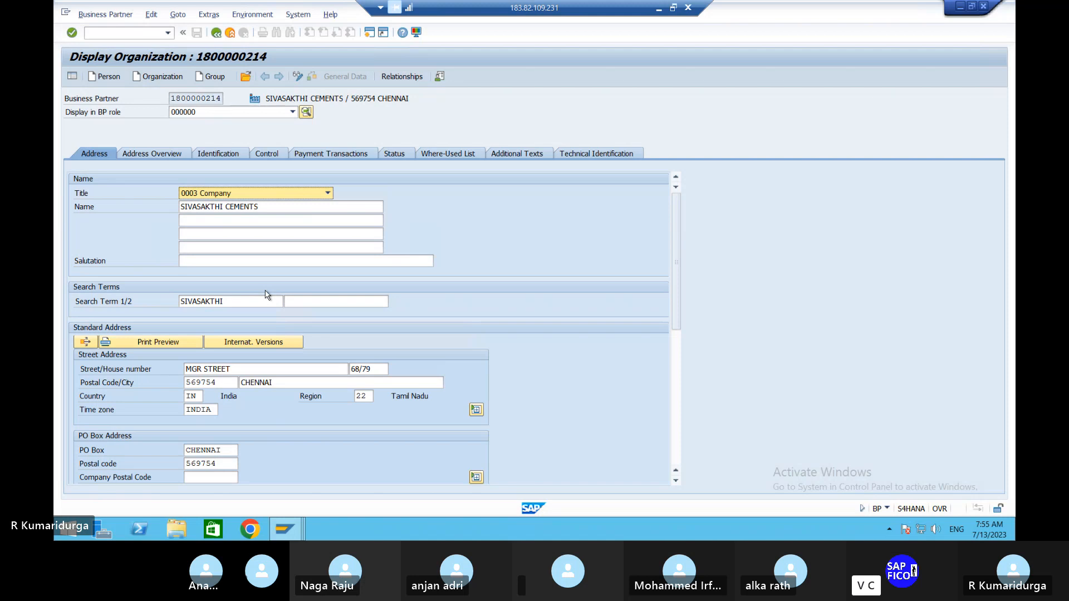
- Show SIVASAKTHI CEMENTS in role FLVN00 with its company code data and switch the record to change mode
click(292, 113)
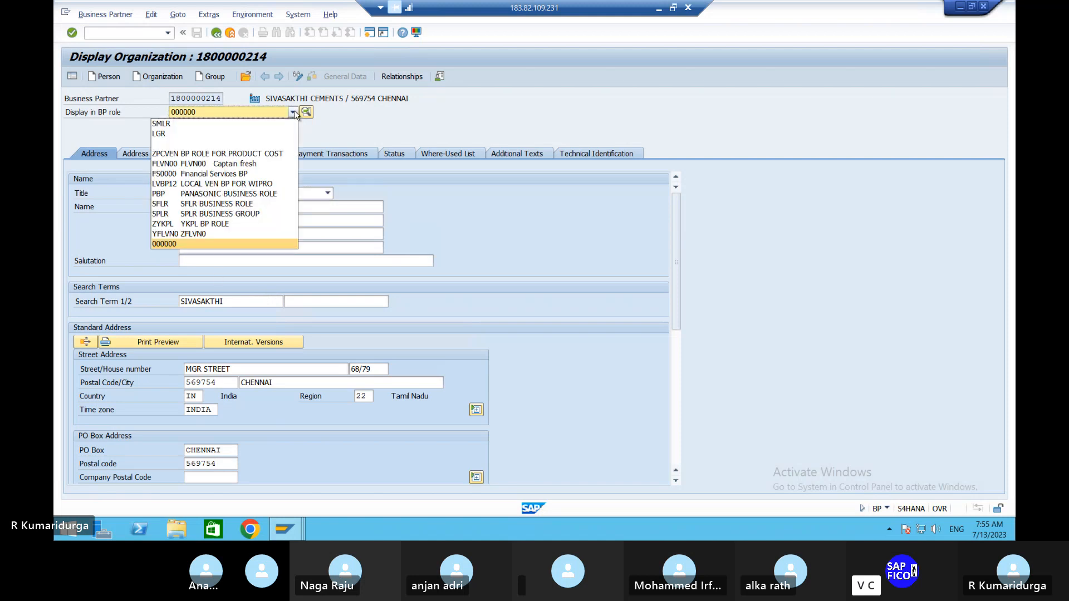
key(f)
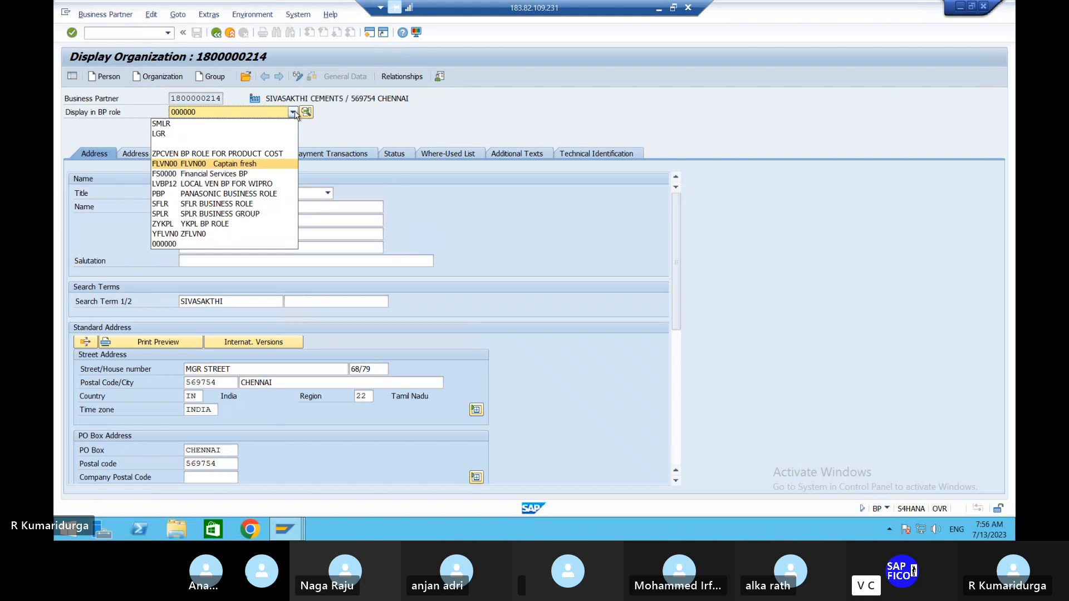
key(Return)
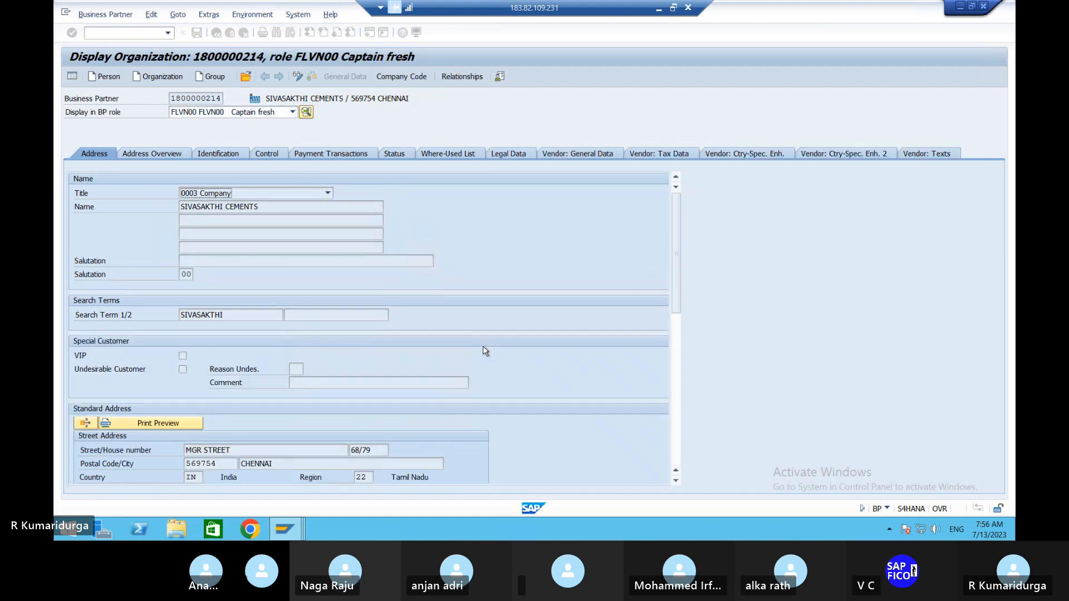
click(402, 79)
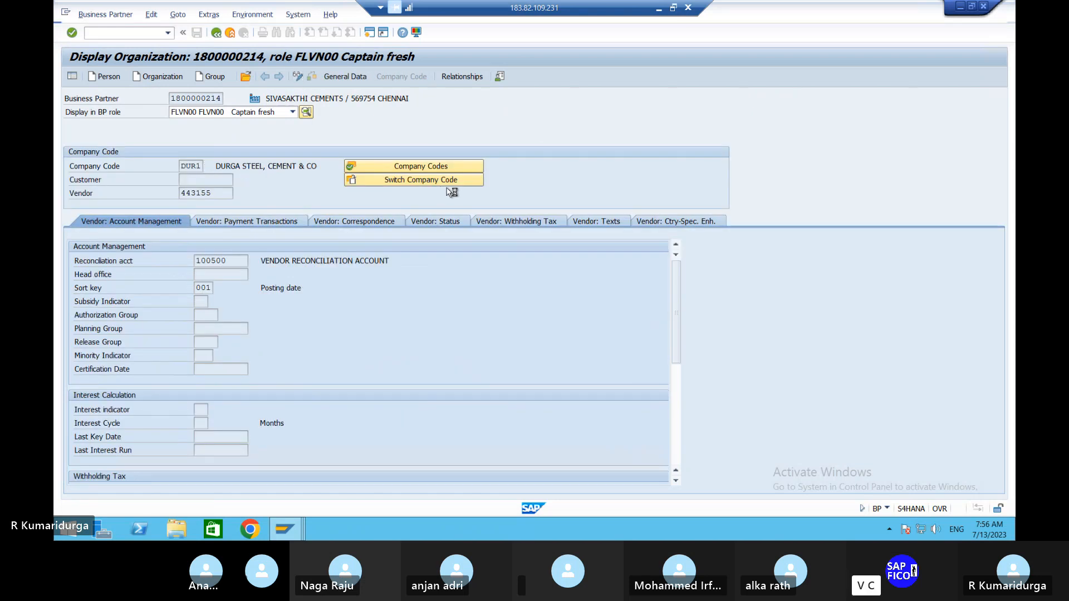
key(F6)
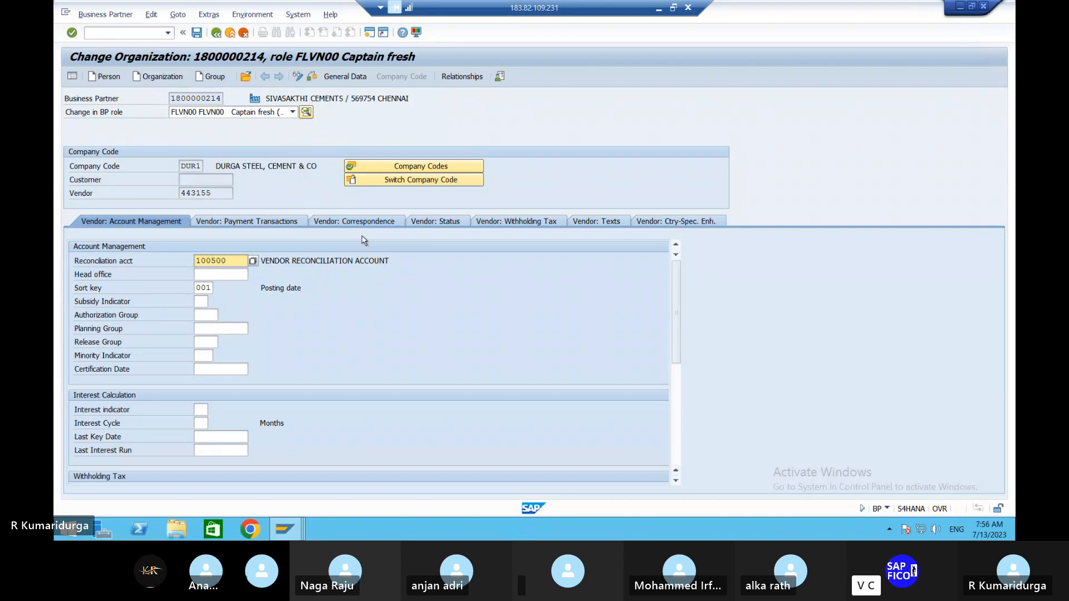
- Examine the vendor's payment transactions and withholding tax data for SIVASAKTHI CEMENTS in company code DUR1
click(292, 223)
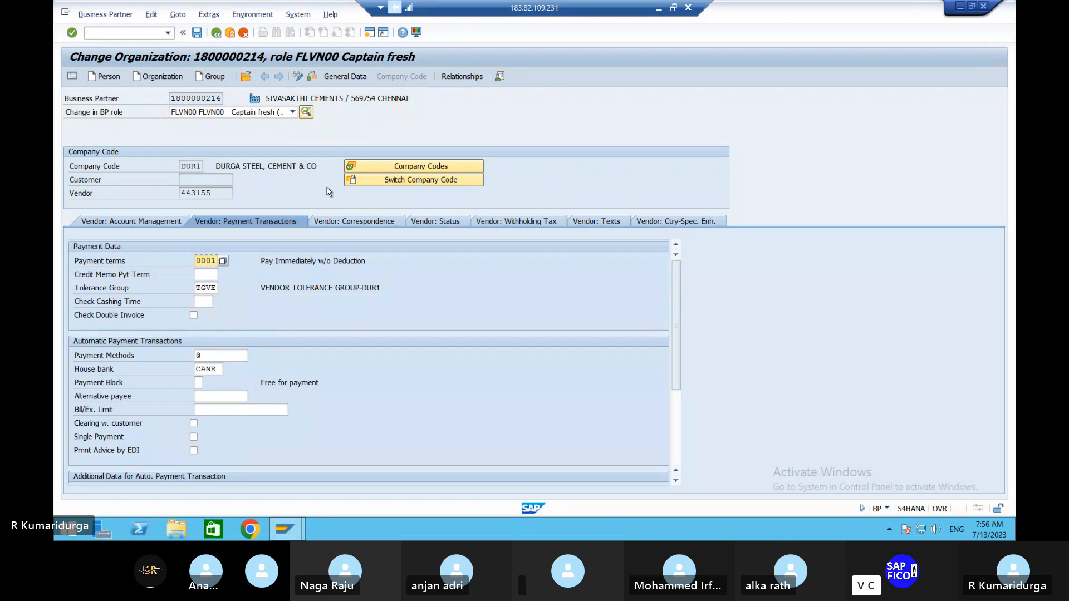
click(525, 222)
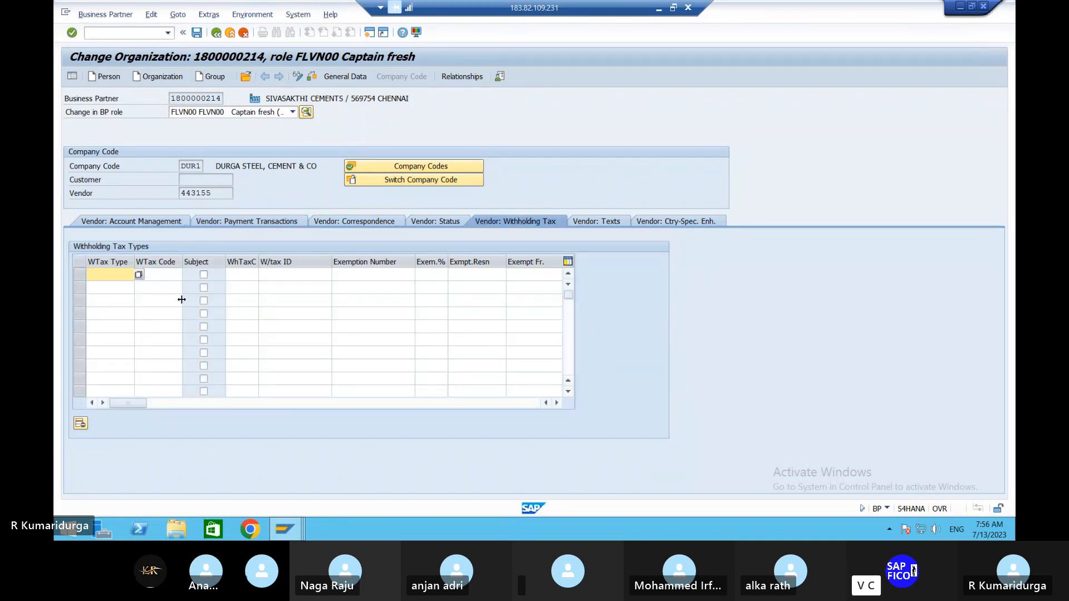
click(160, 225)
- Restart transaction BP, find the DUR1 supplier BHARATHI CEMENTS & STEELS and open its business partner record
click(126, 33)
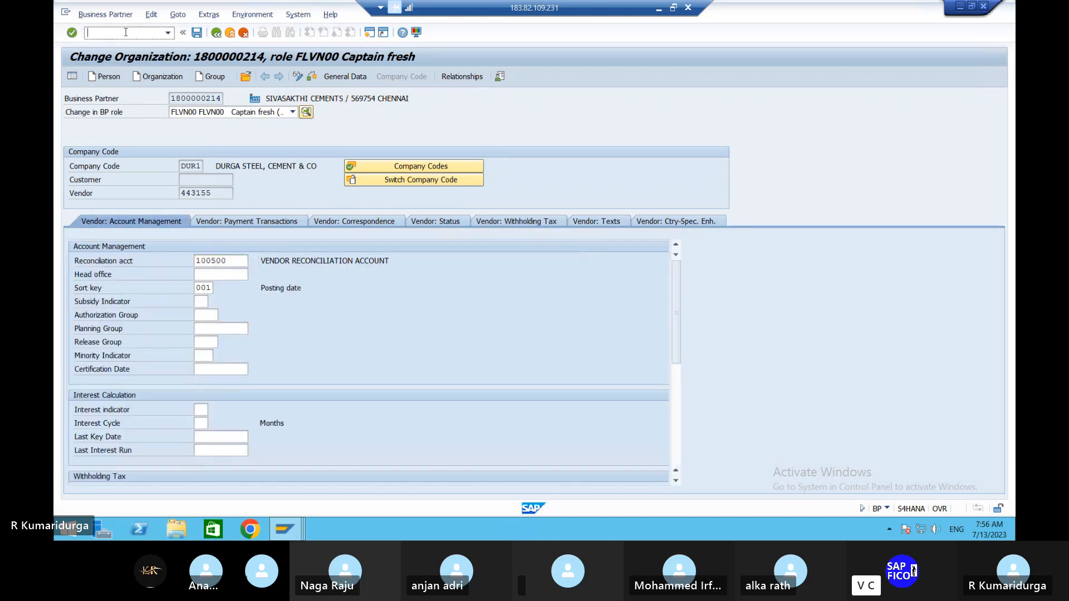
text(/NBP)
key(Return)
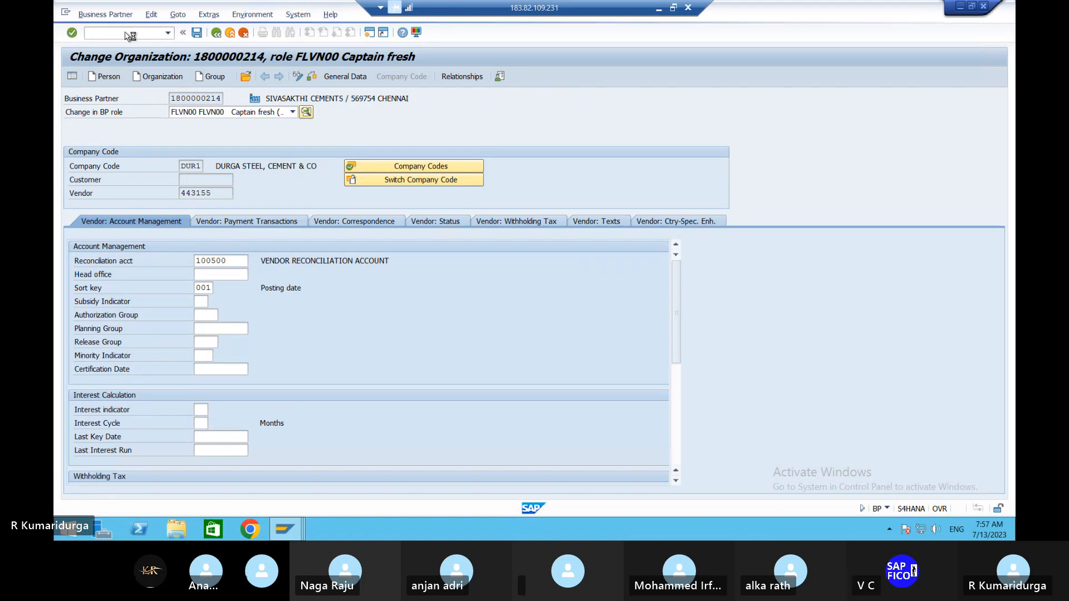
click(165, 152)
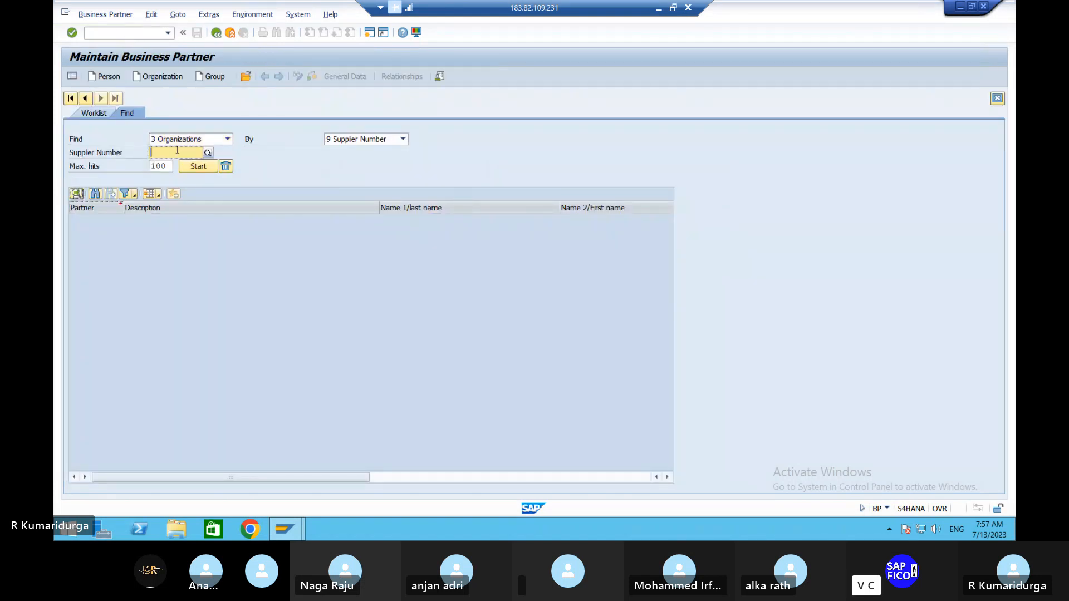
click(208, 153)
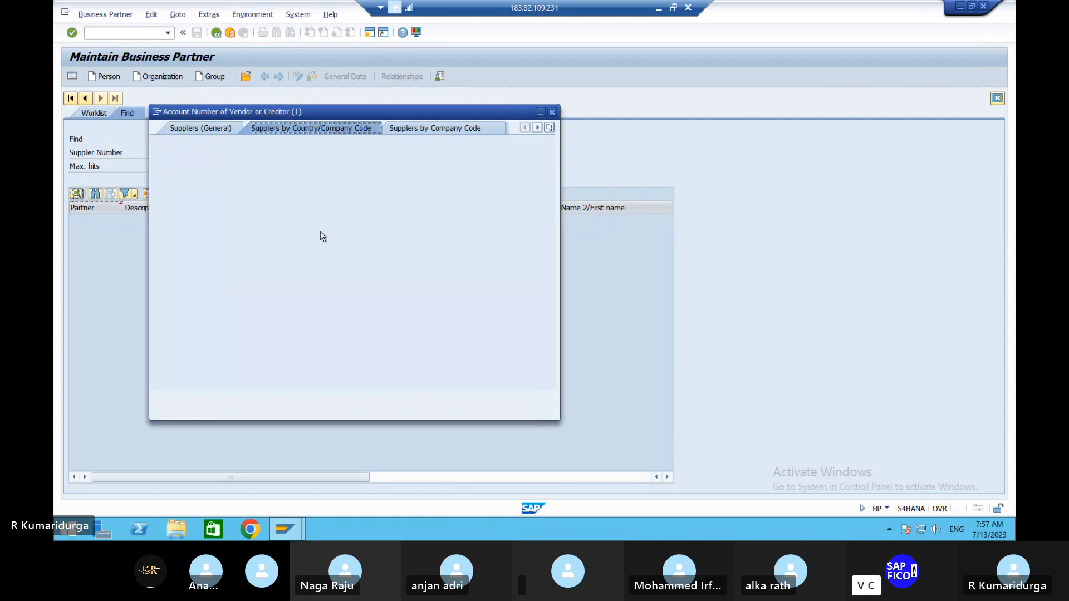
key(Return)
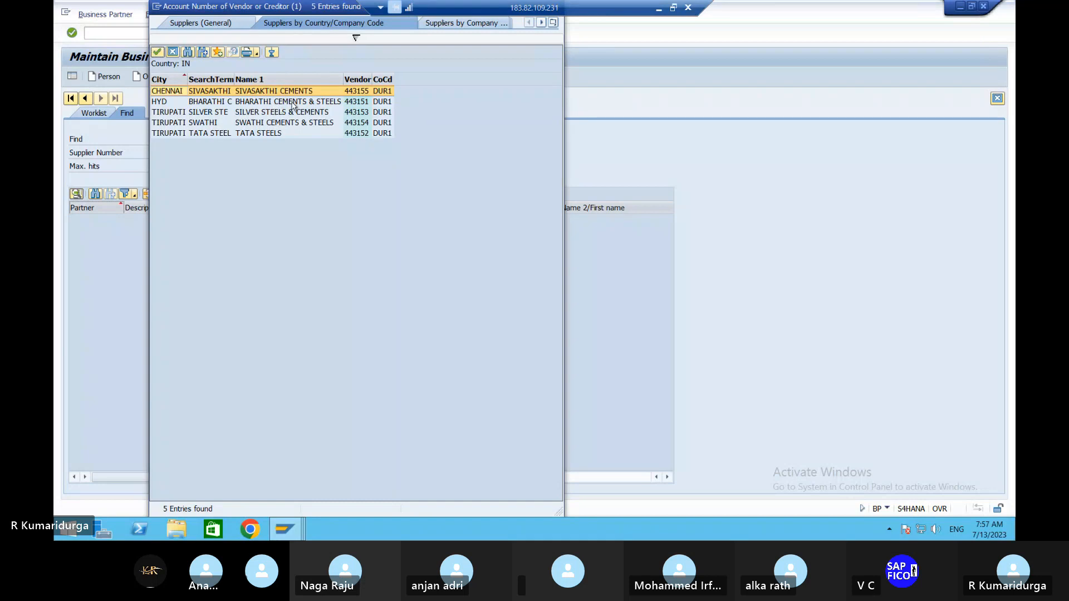
double_click(294, 105)
key(Return)
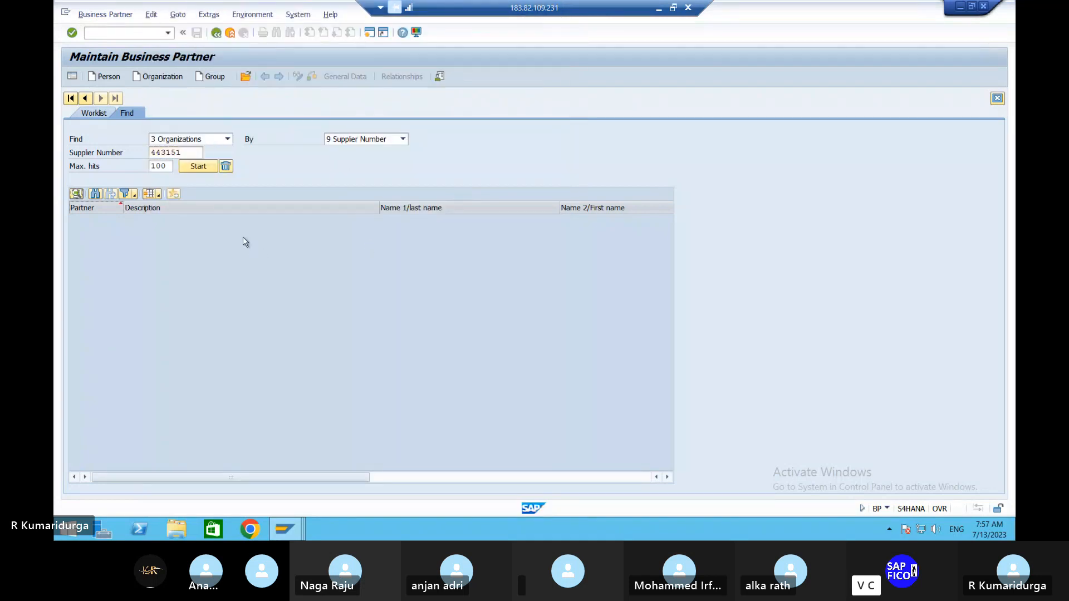
double_click(212, 220)
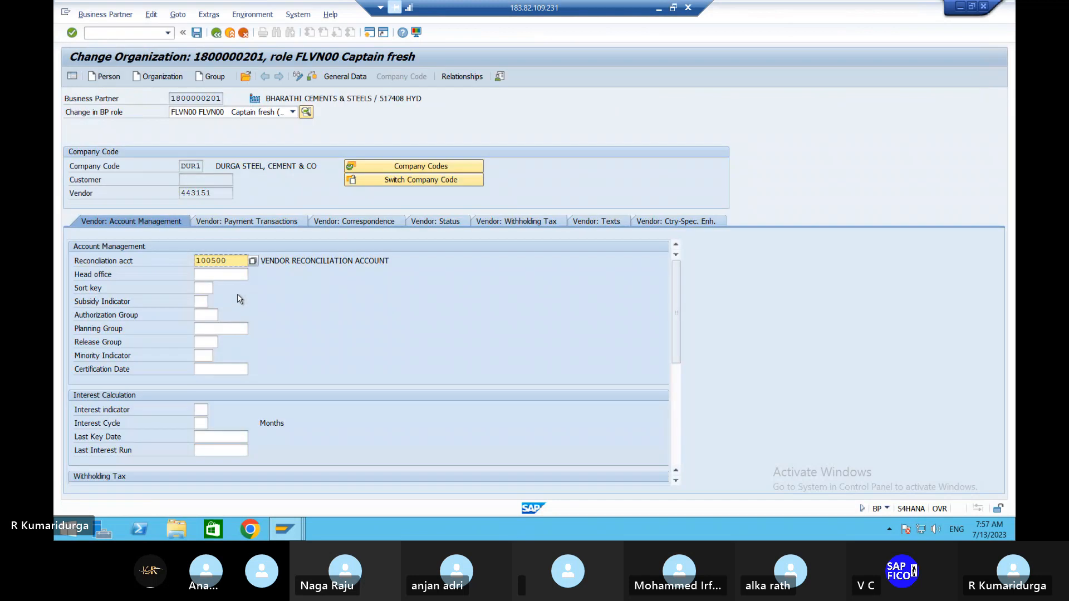
- Set the payment terms of BHARATHI CEMENTS & STEELS to 0001 and save the business partner
click(290, 222)
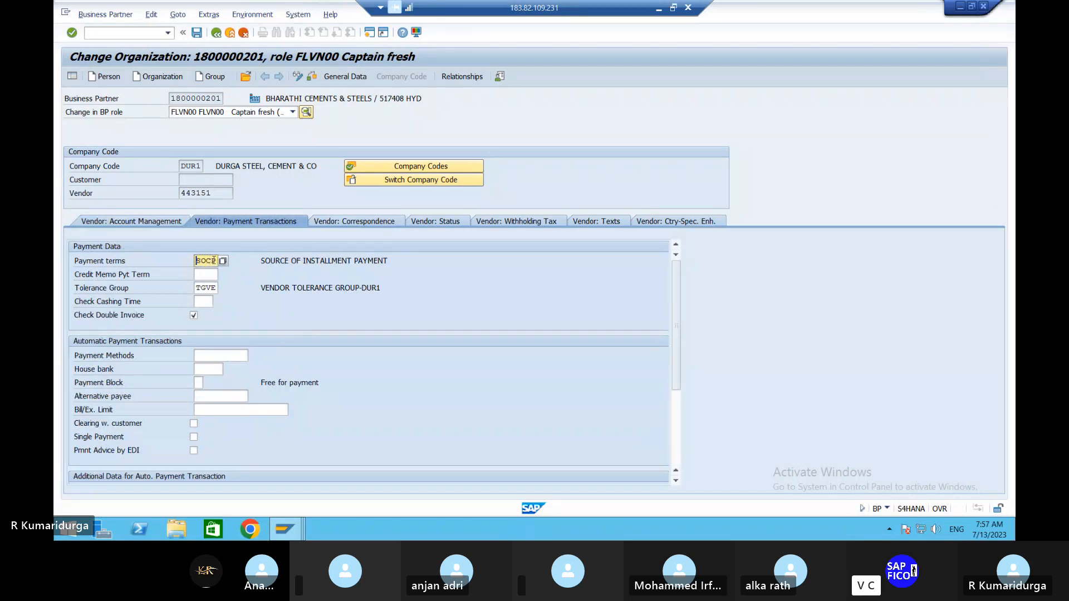
click(211, 262)
key(Insert)
key(BackSpace)
key(BackSpace)
key(BackSpace)
key(BackSpace)
key(Insert)
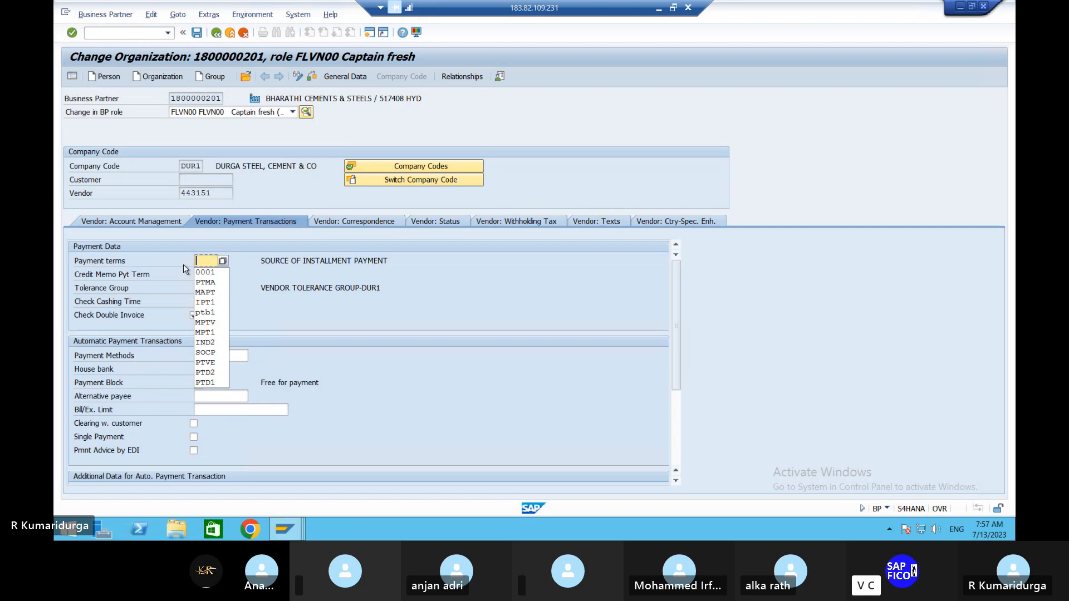
key(Down)
key(Return)
key(Return)
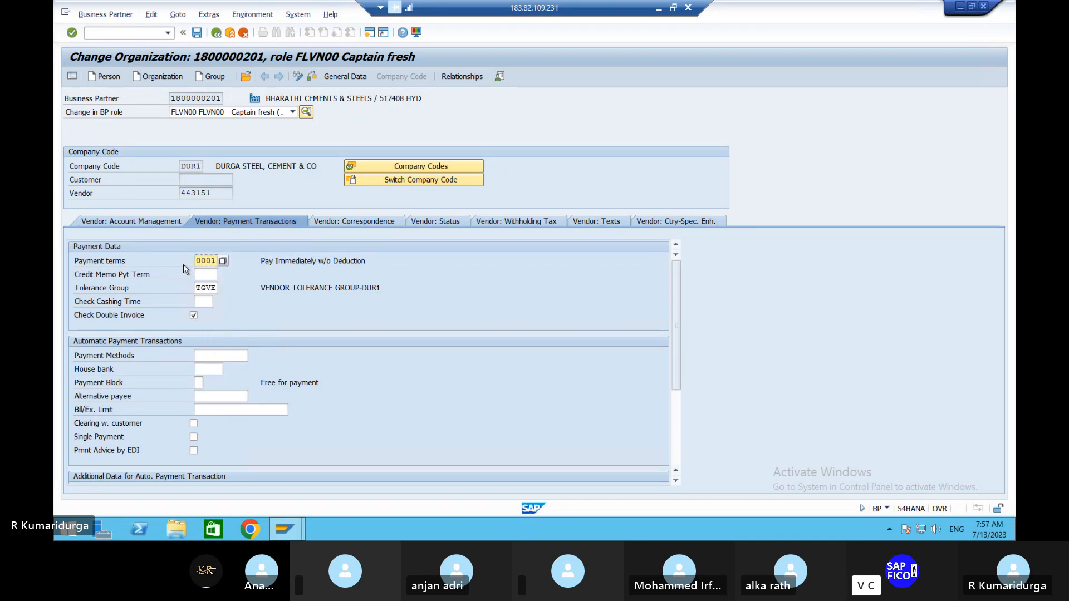
click(196, 33)
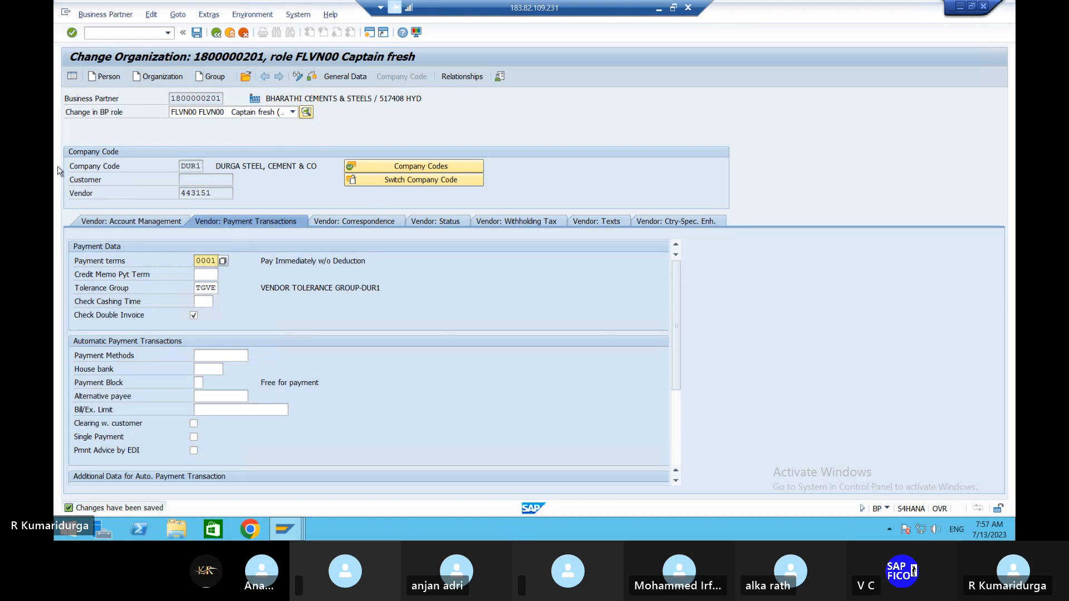
- Leave the business partner record and open the vendor invoice entry transaction FB60
click(131, 32)
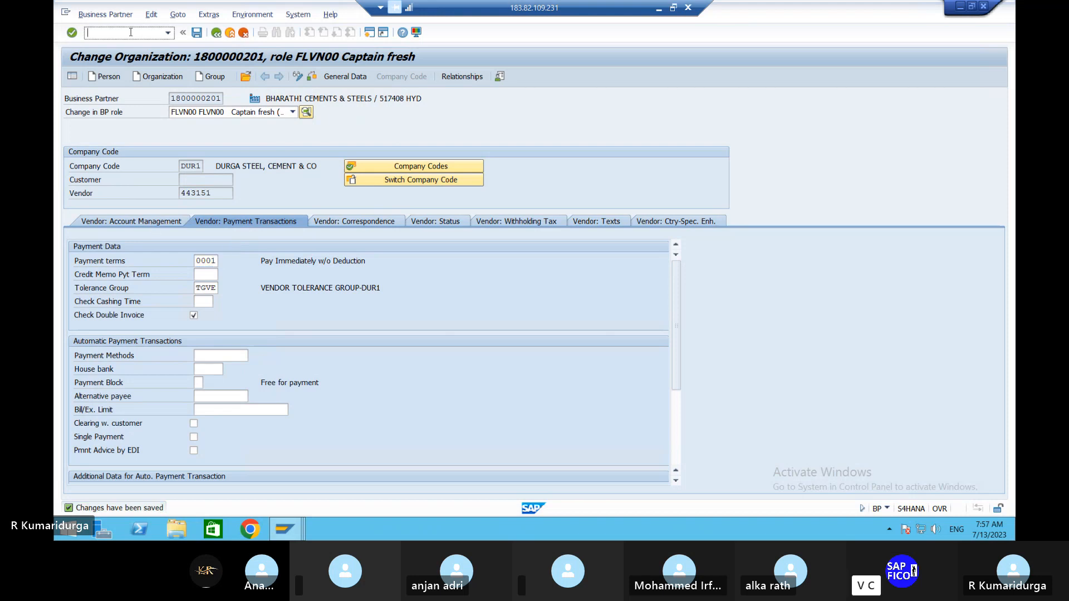
text(/NFB)
key(Return)
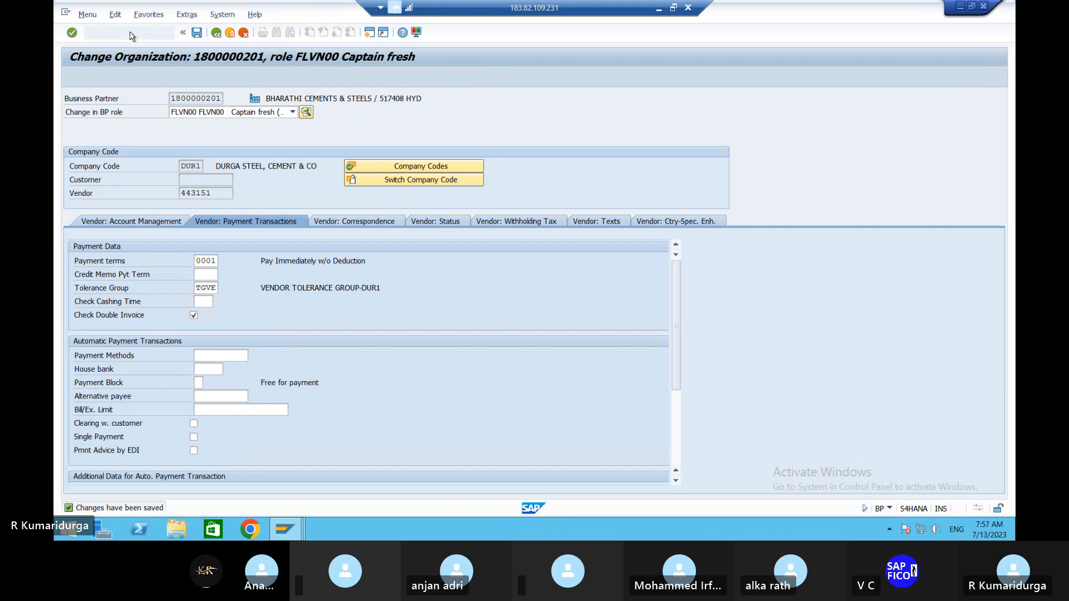
text(/)
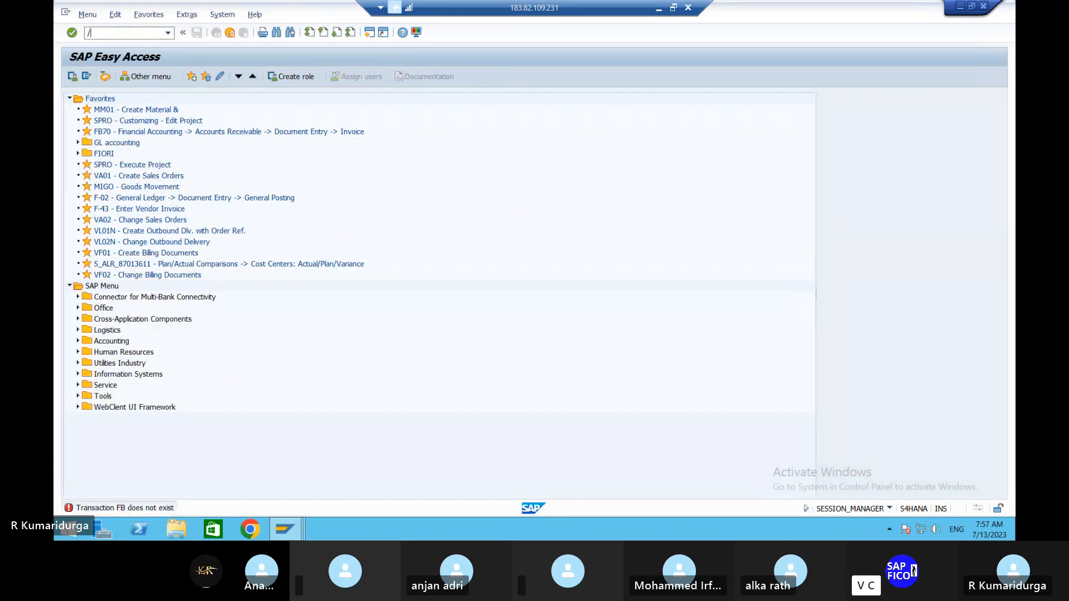
text(NFB60)
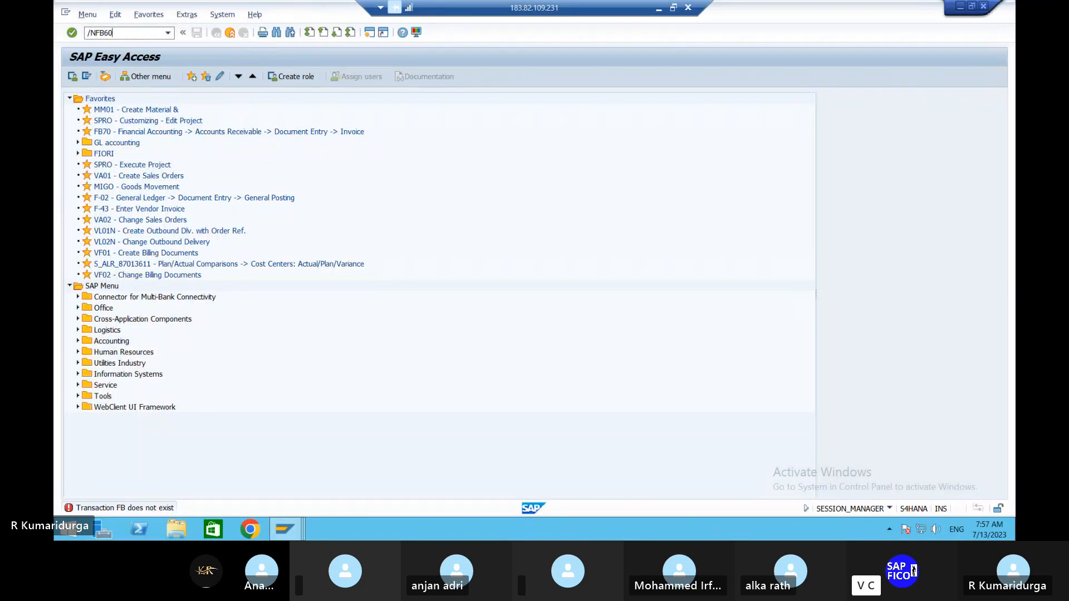
key(Return)
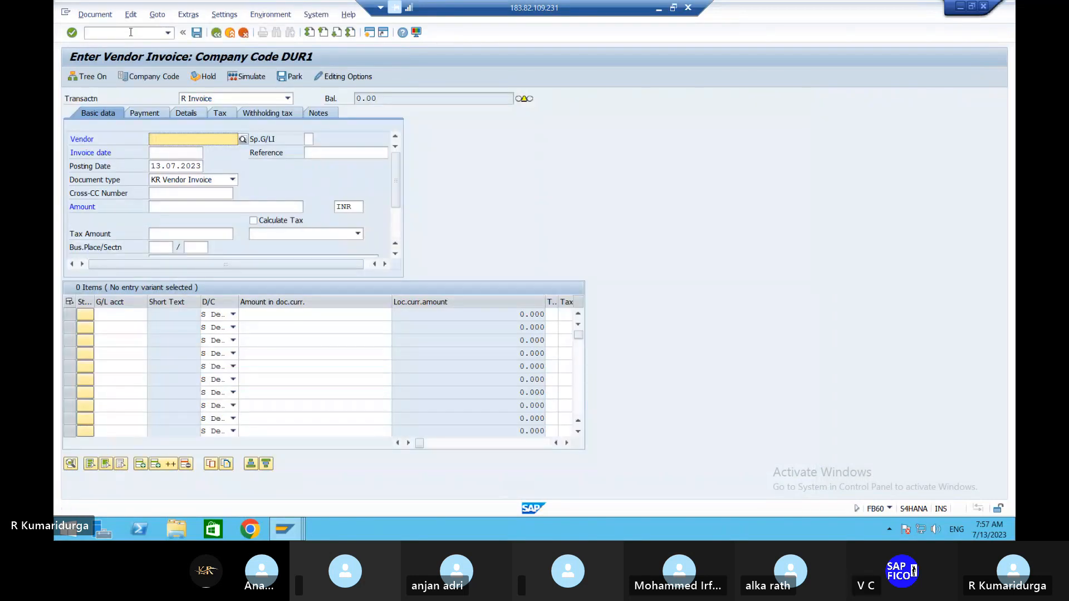
- Start the invoice for vendor BHARATHI CEMENTS & STEELS with invoice date 13.07.2023
key(Down)
key(Down)
key(Return)
key(Tab)
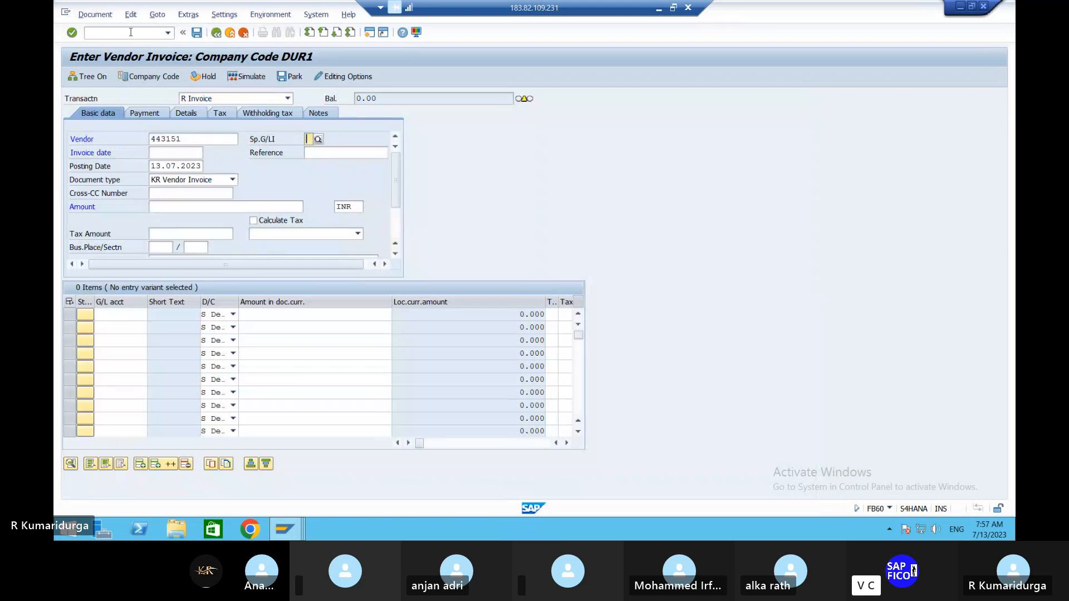
key(Tab)
key(Down)
key(Down)
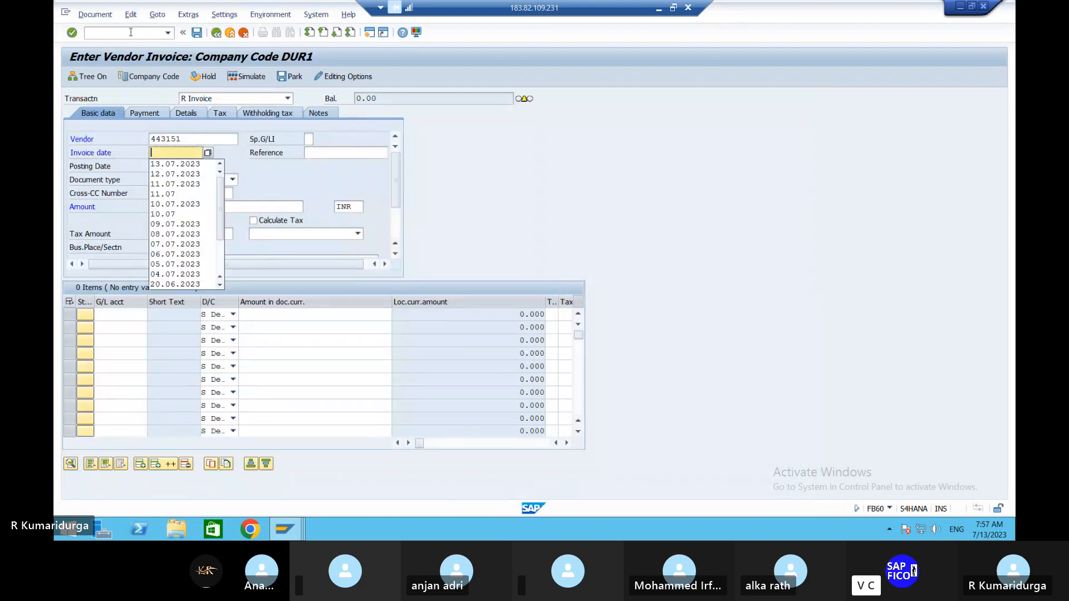
key(Return)
- Set the invoice amount to 200000 INR and the section code to 194I
key(Tab)
key(Tab)
key(Tab)
key(Tab)
key(Tab)
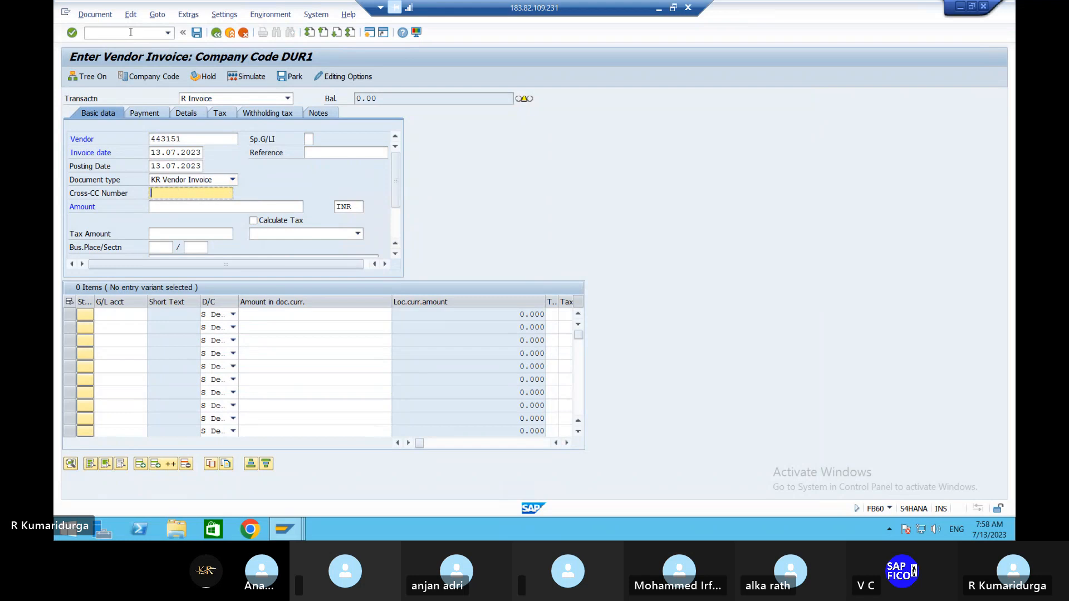
text(200000)
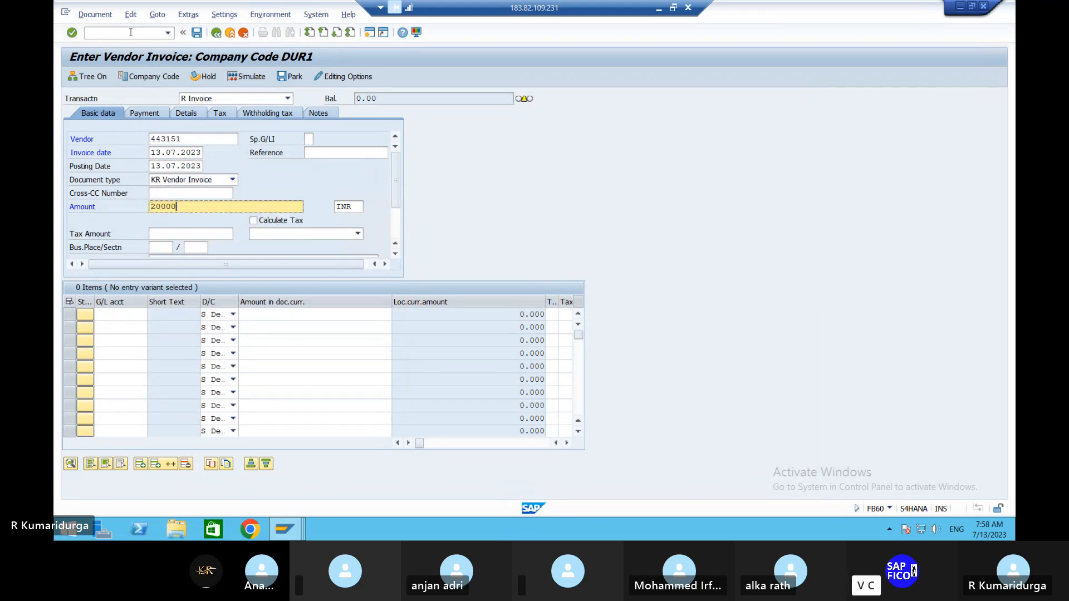
key(Tab)
key(Tab)
key(Tab)
key(Tab)
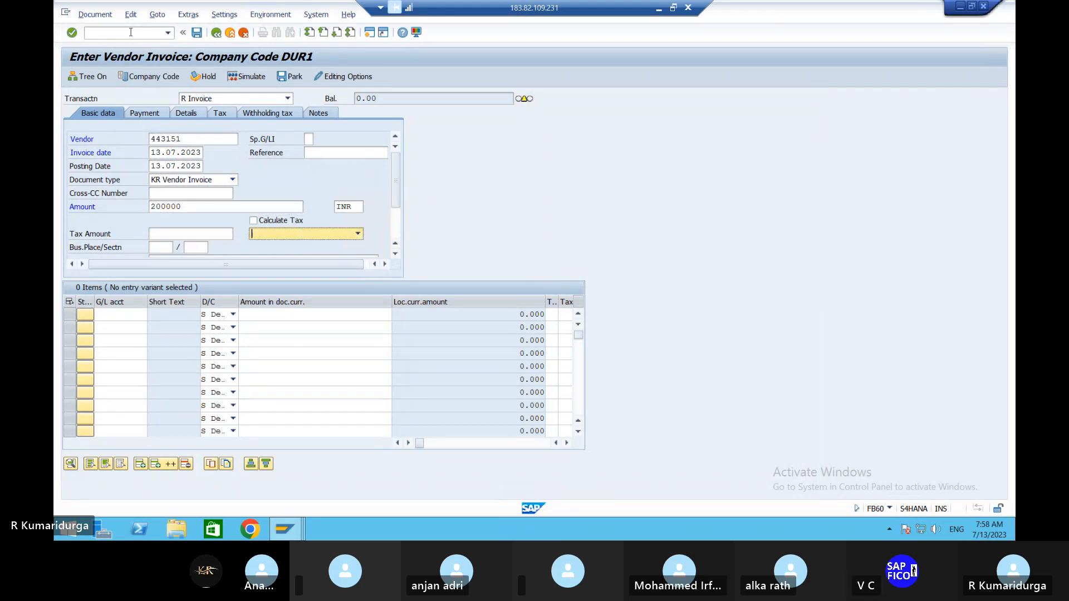
text(194I)
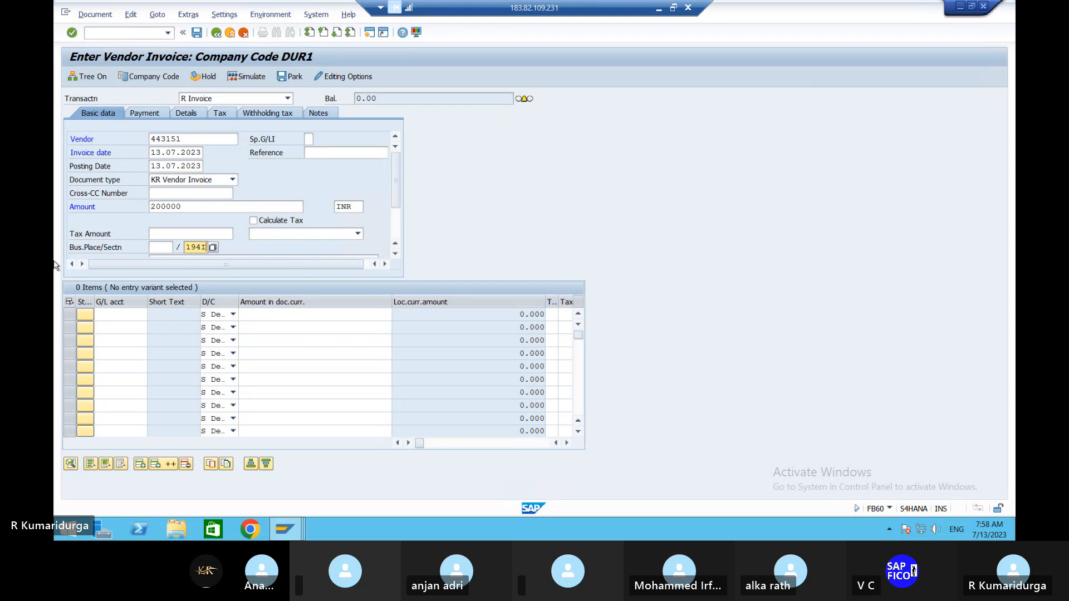
- Add a debit line for G/L account 200101 that takes over the full invoice amount, and simulate the posting
click(135, 316)
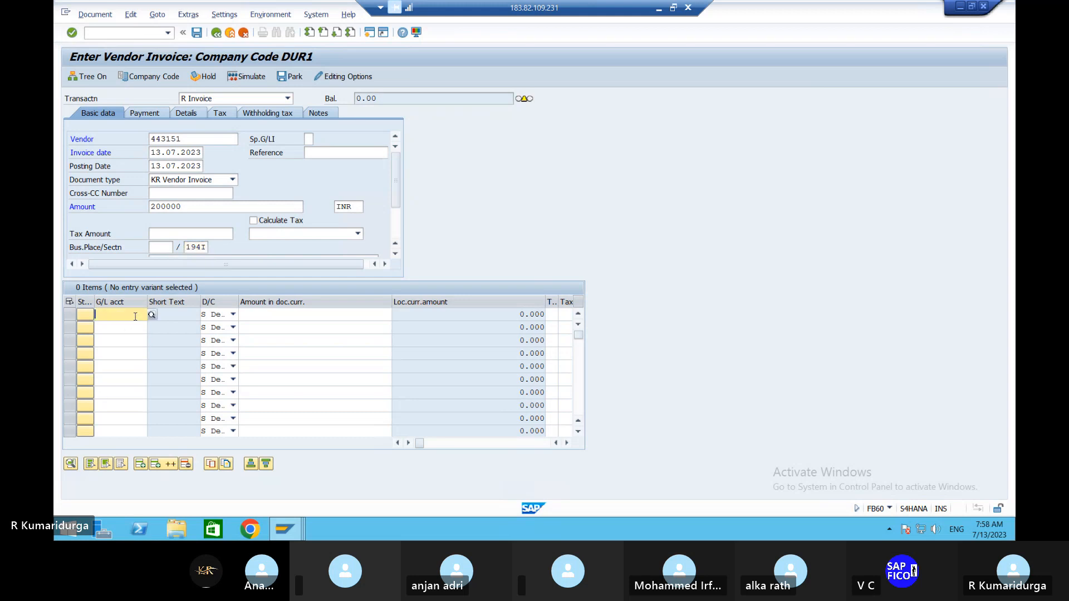
text(200101)
key(Tab)
key(Tab)
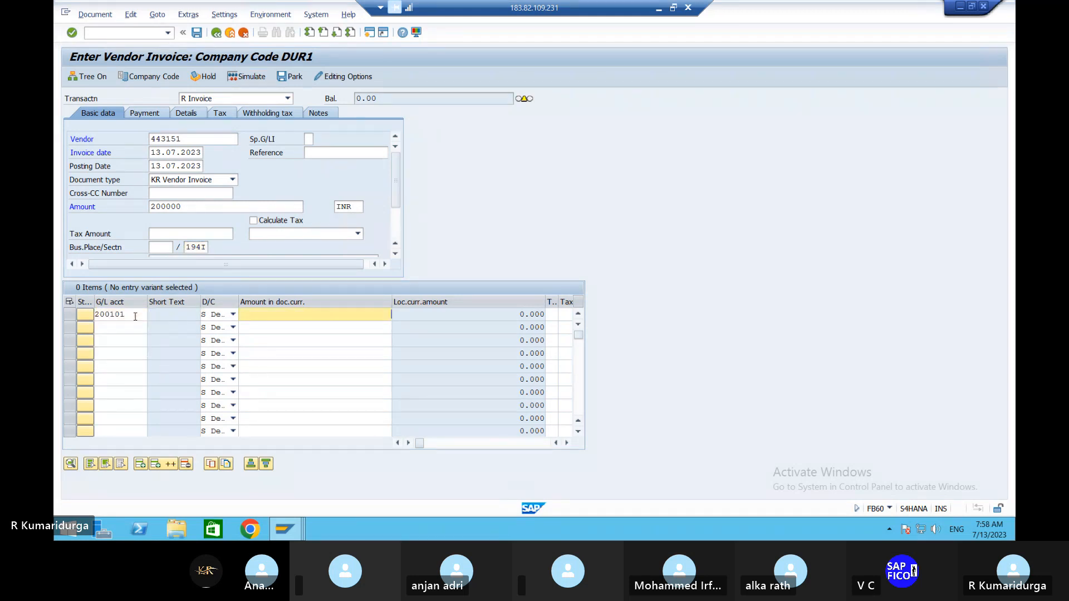
text(*)
key(Return)
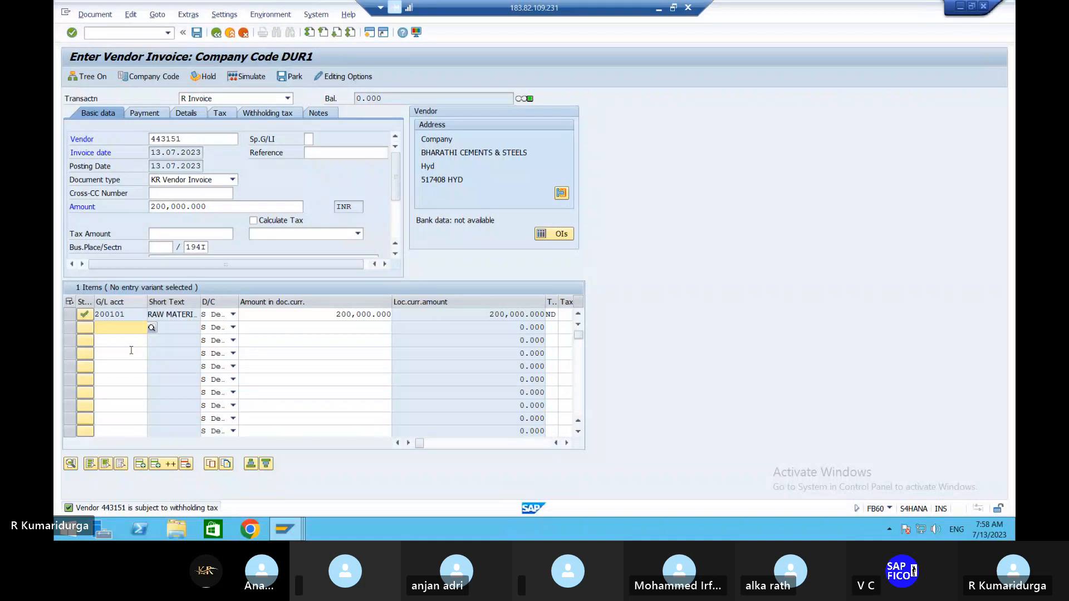
click(244, 78)
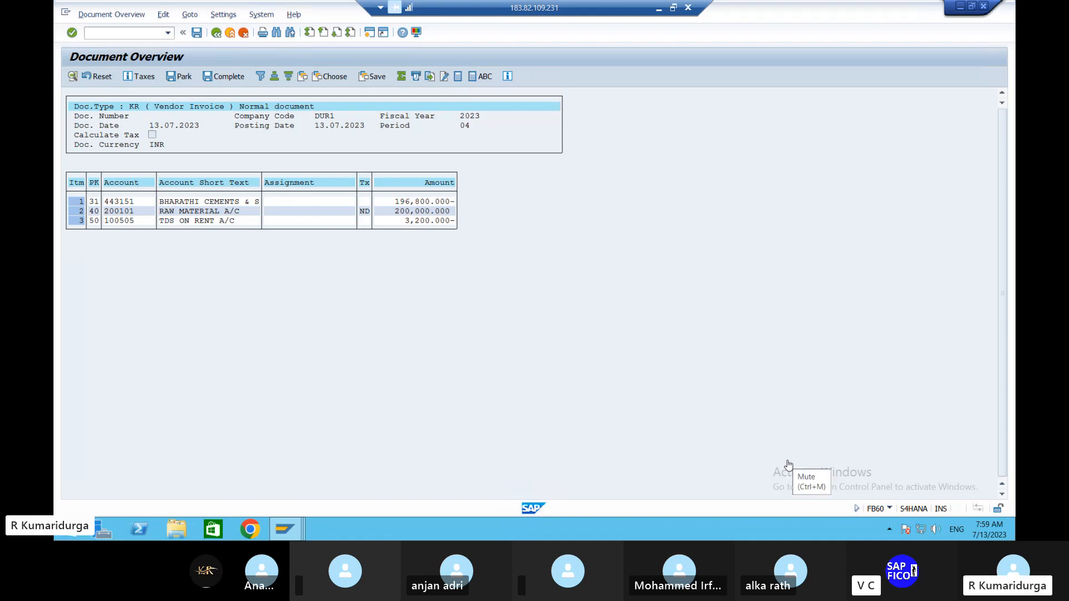
- Minimize the remote SAP session and open the local Calculator app
click(660, 8)
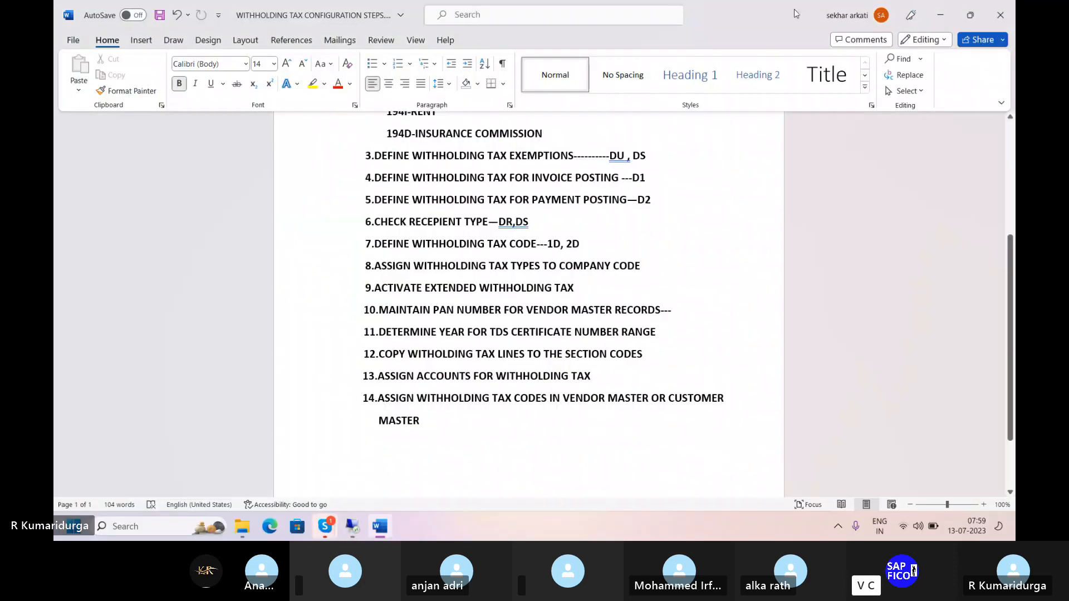
click(144, 534)
text(CA)
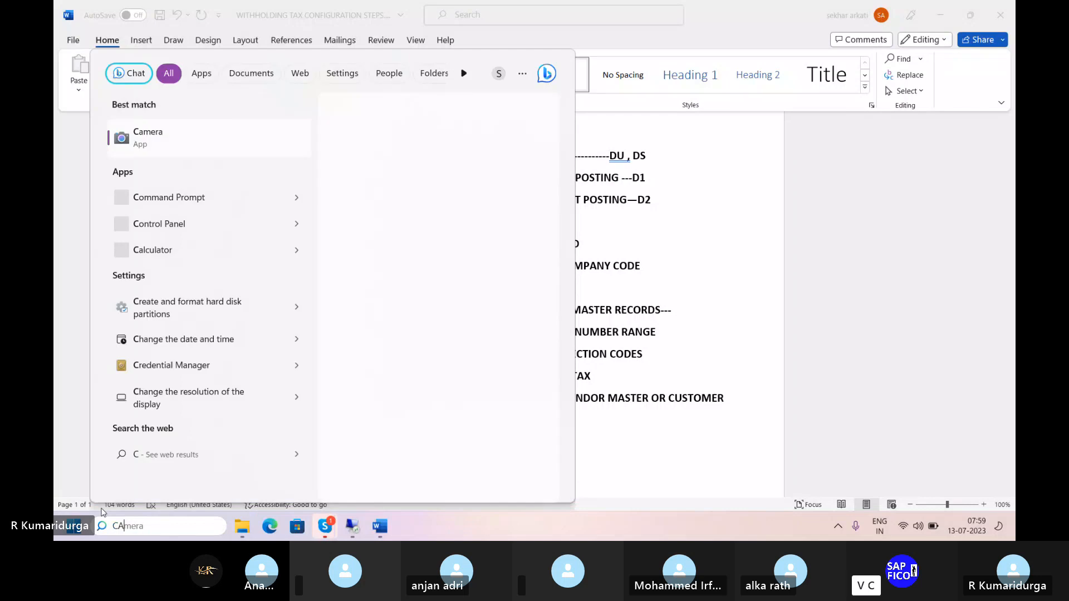
text(L)
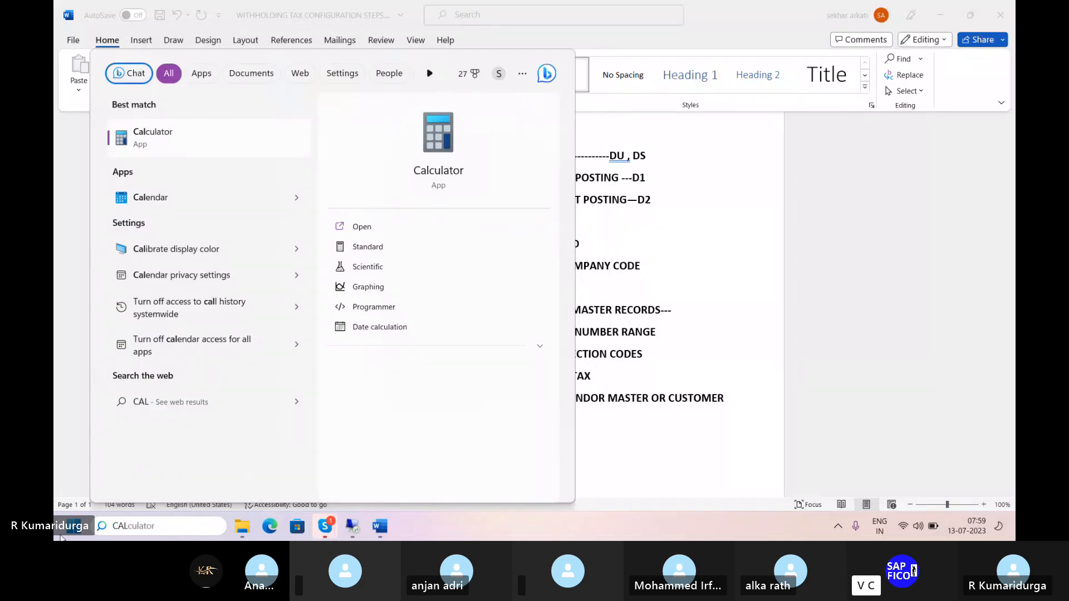
click(179, 141)
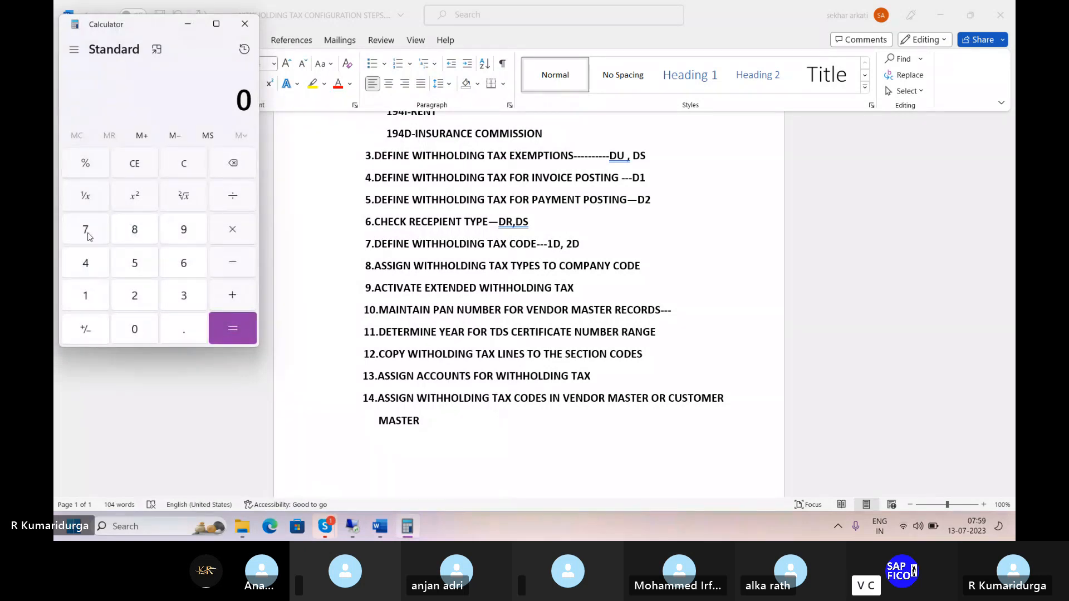
- Calculate 80% of the 200000 invoice amount as the taxable base
text(2,00,00)
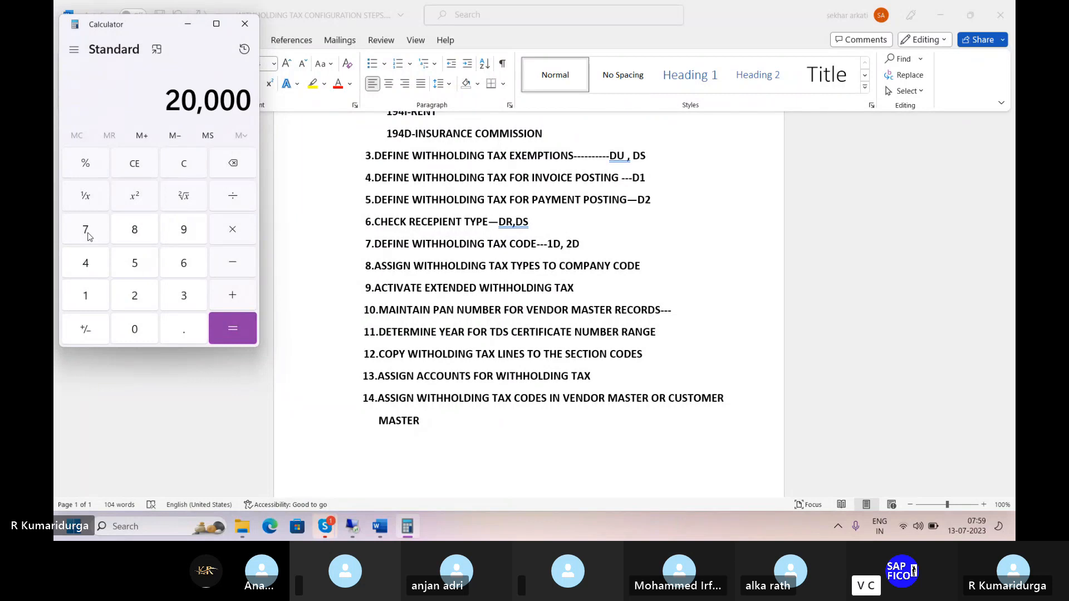
text(0)
key(asterisk)
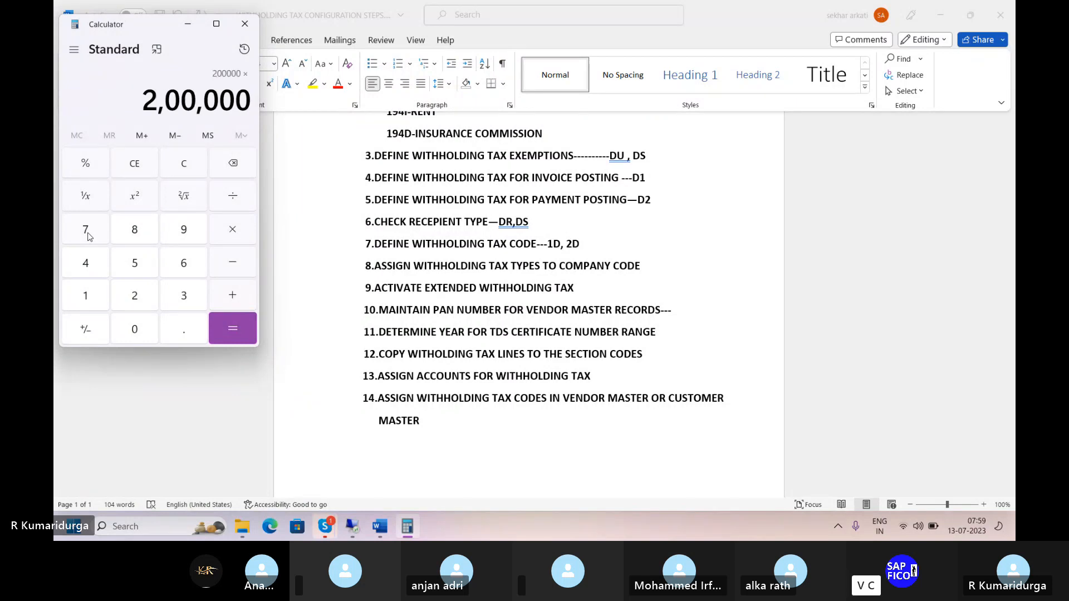
text(80)
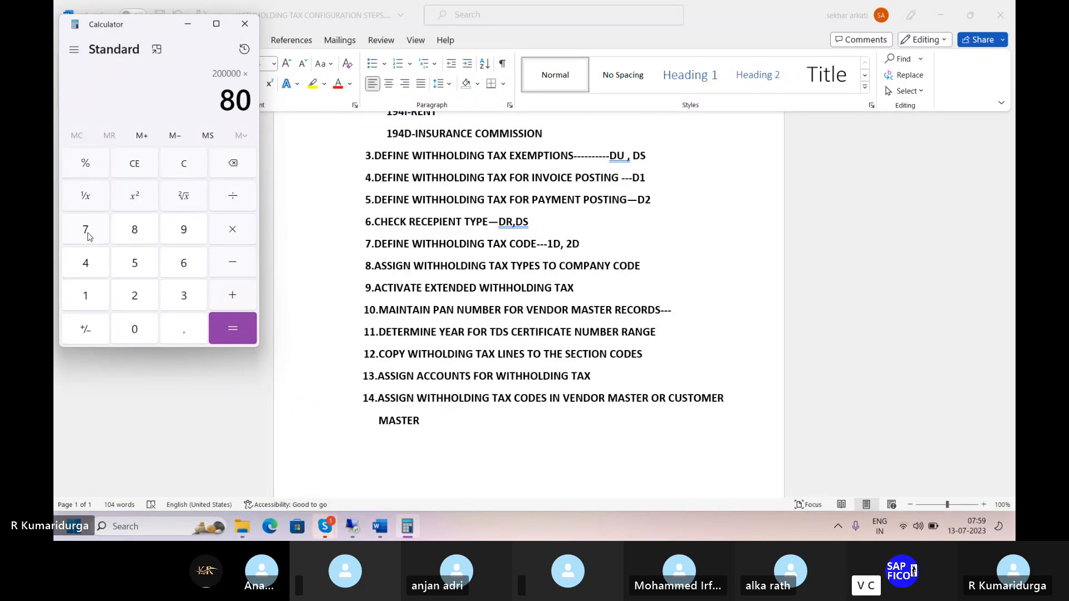
key(slash)
text(100)
key(Return)
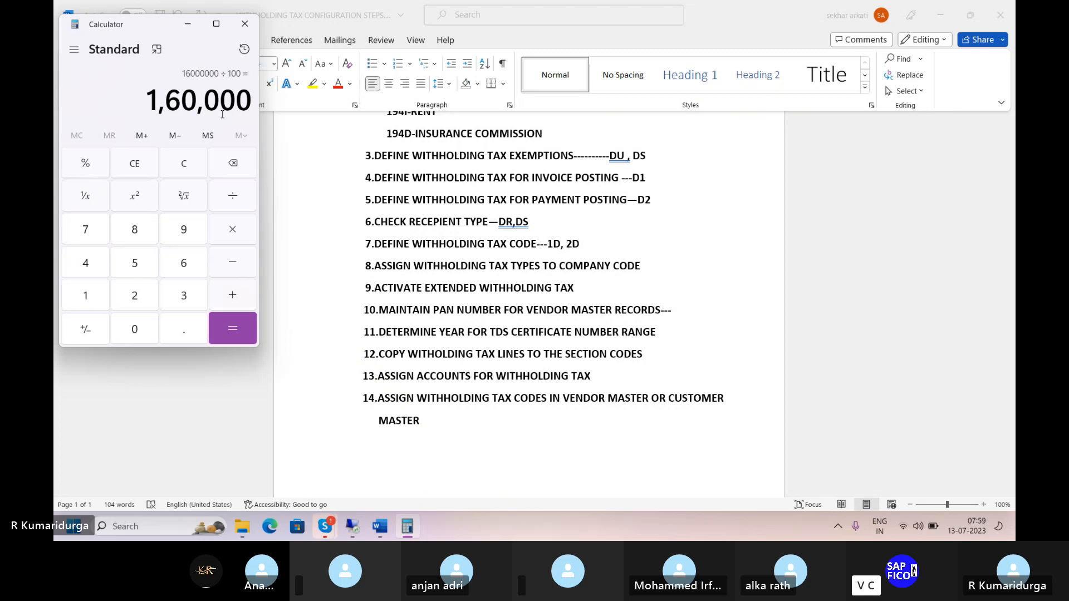
- Calculate 2% TDS on the taxable base just computed
key(asterisk)
key(2)
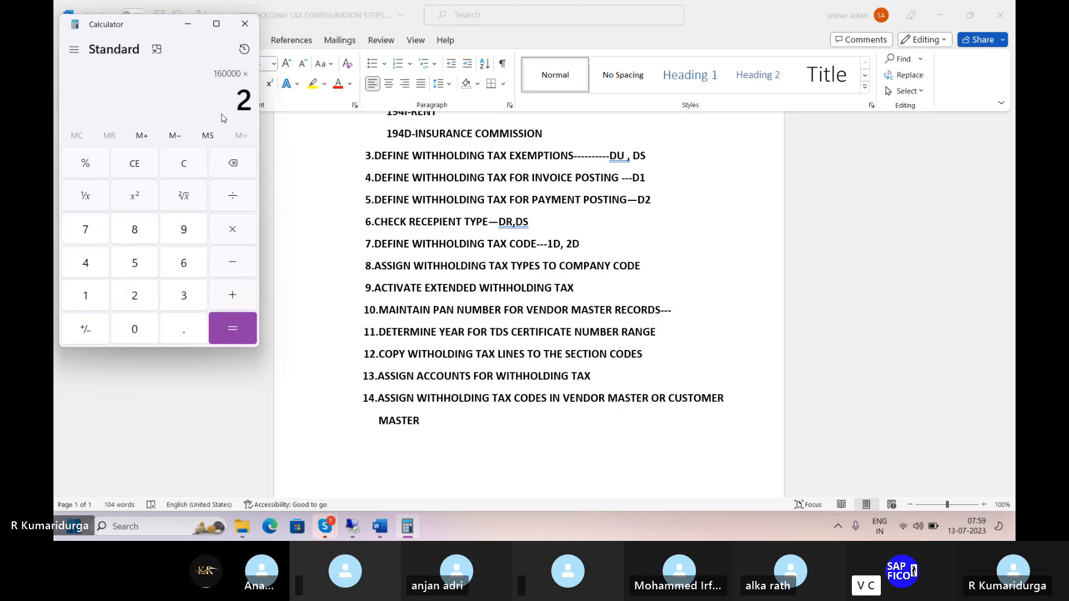
key(slash)
text(100)
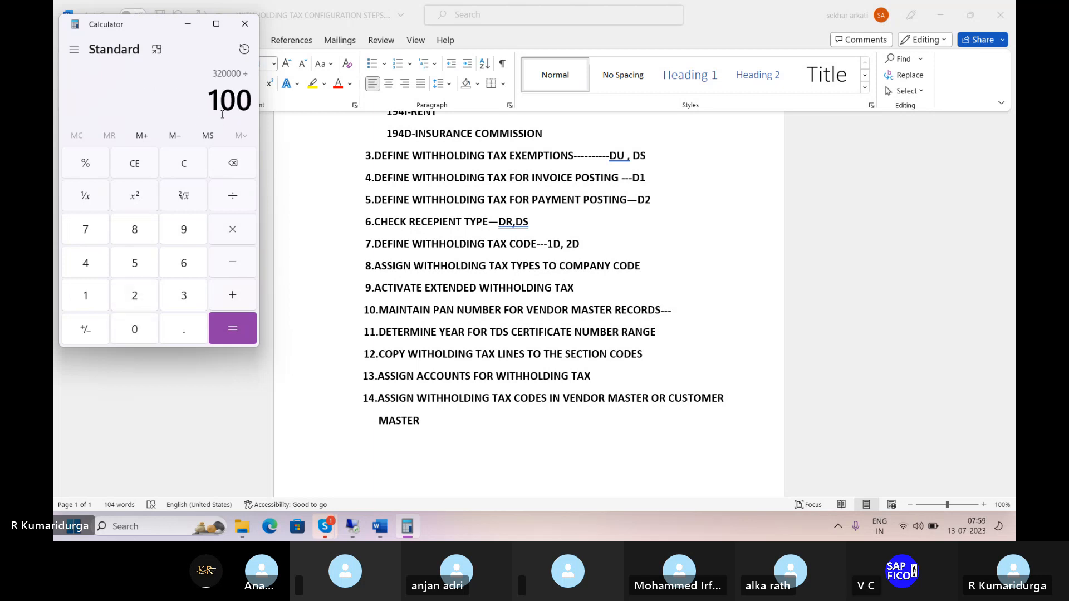
key(Return)
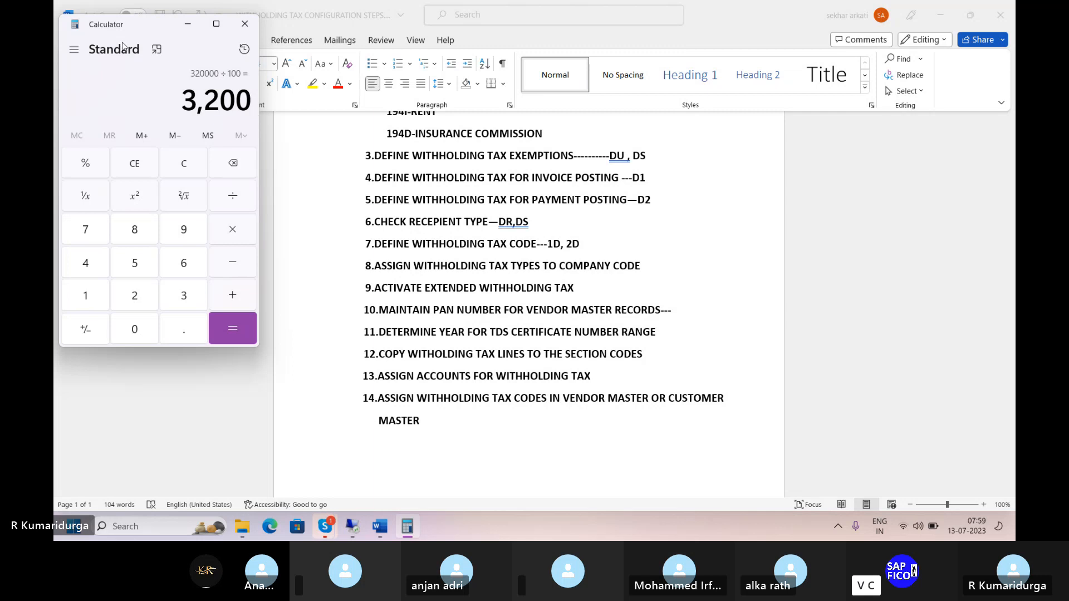
- Return to the simulated vendor invoice in the remote SAP session and post it
mouse_move(354, 523)
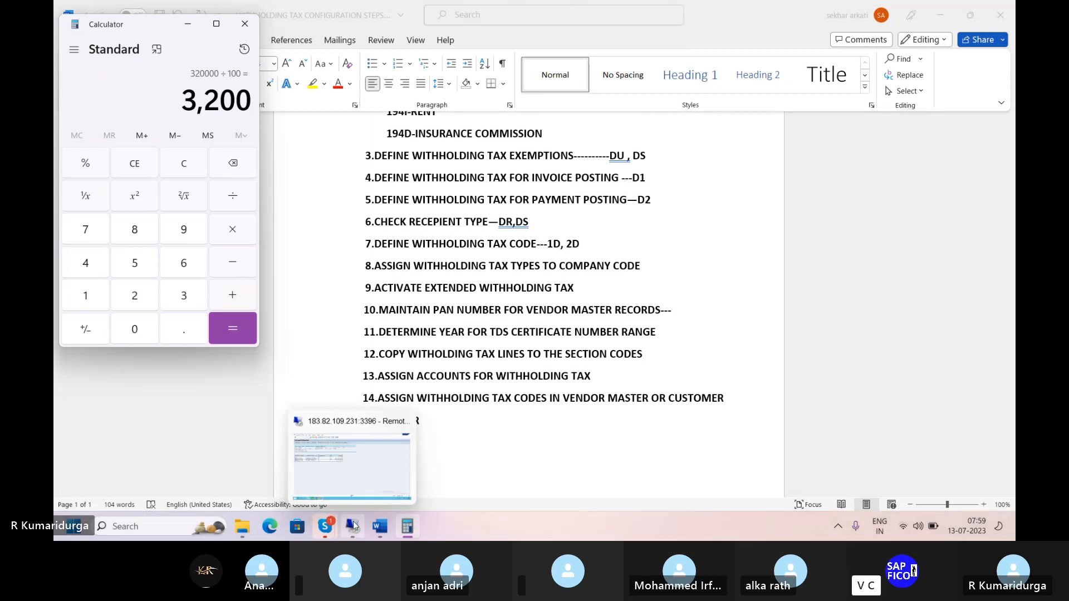
click(373, 476)
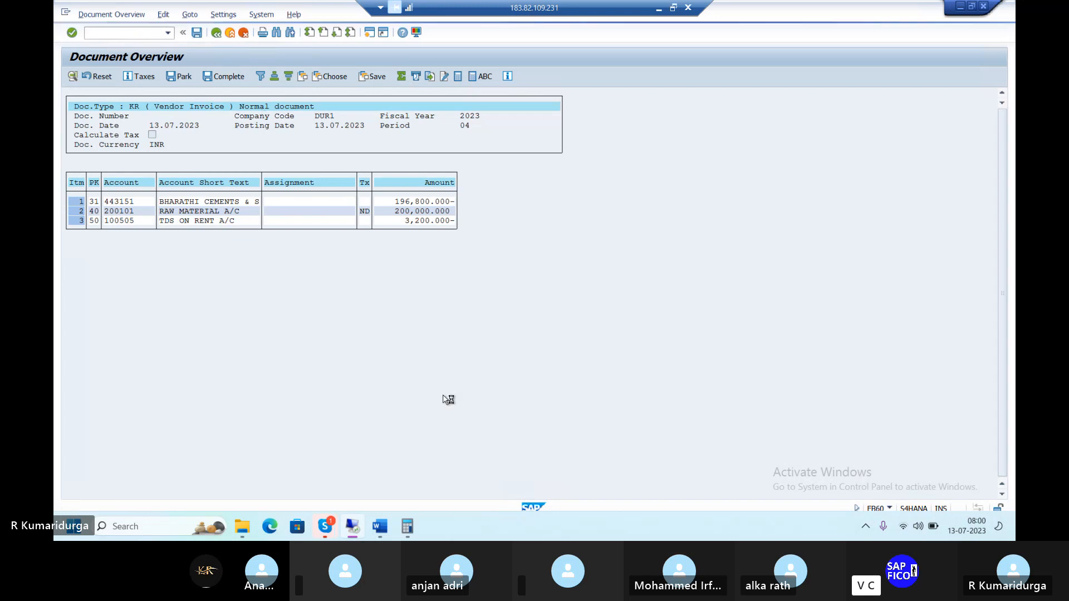
key(ctrl+s)
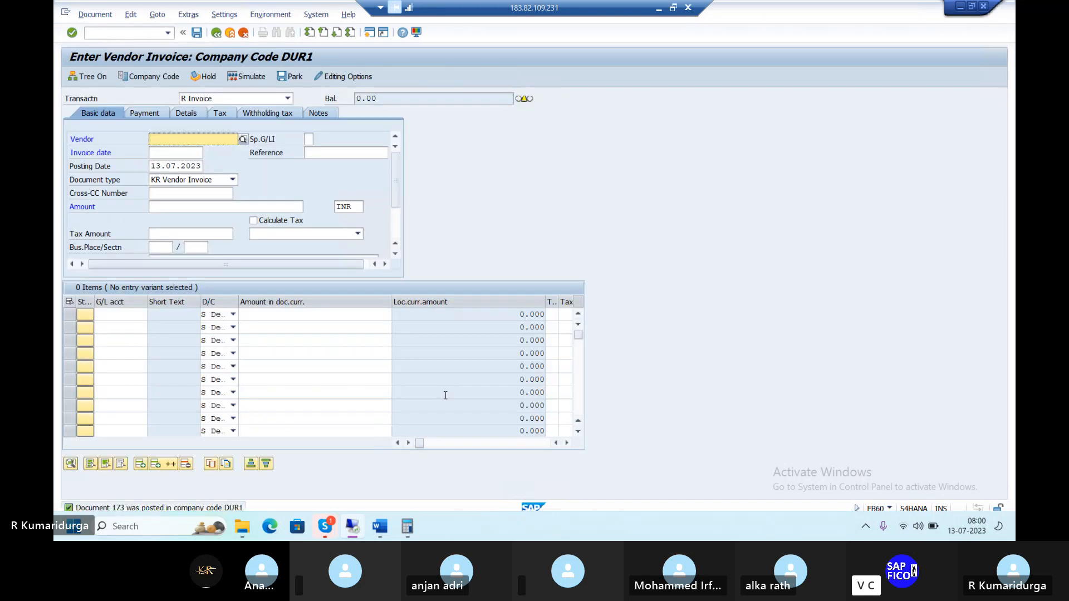